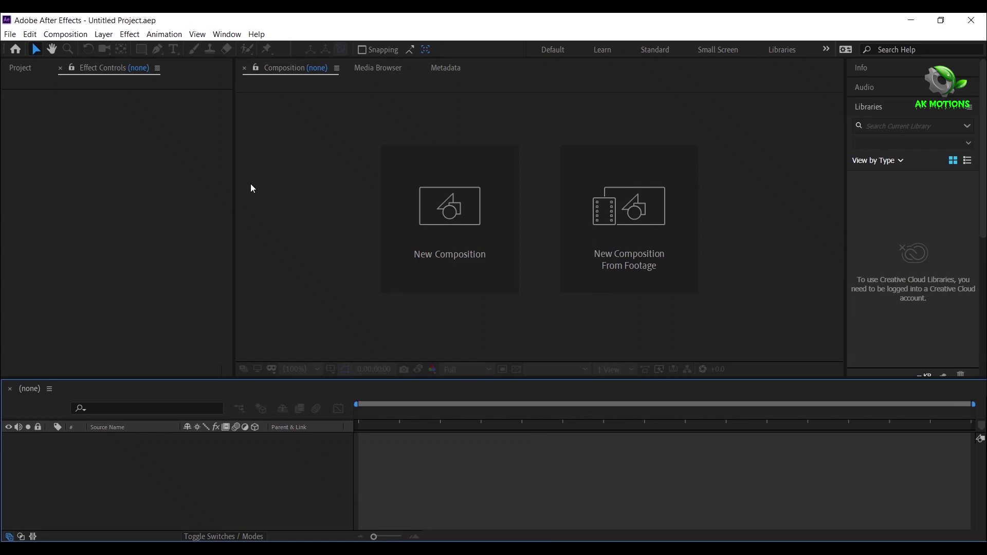
Step: Create a 1920×1080, 60 fps composition named main
left_click(421, 195)
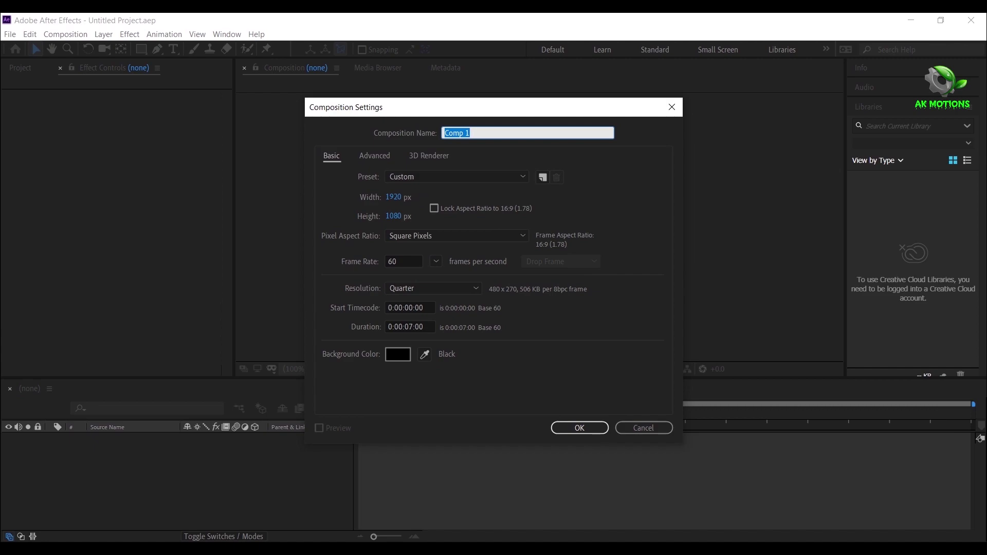
type("main")
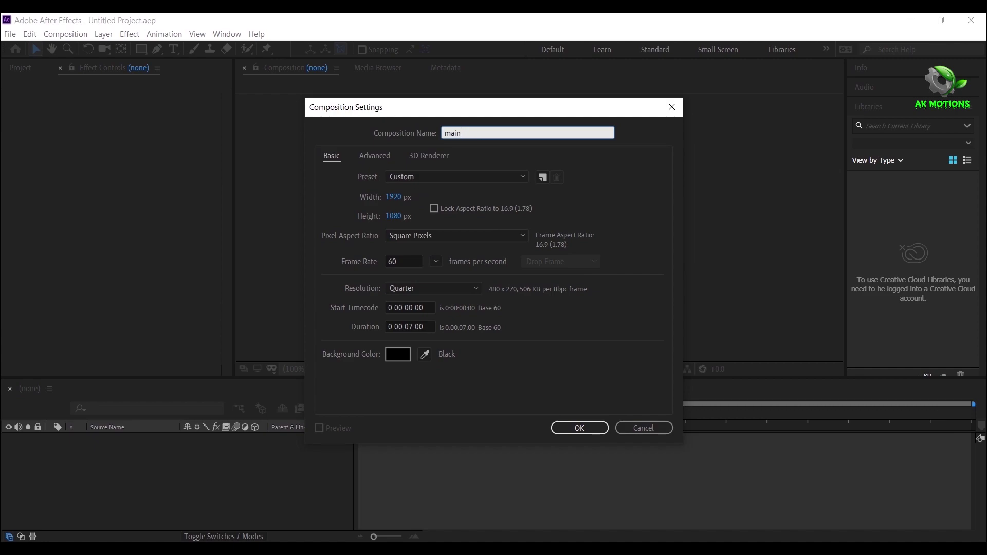
left_click(393, 197)
left_click(399, 219)
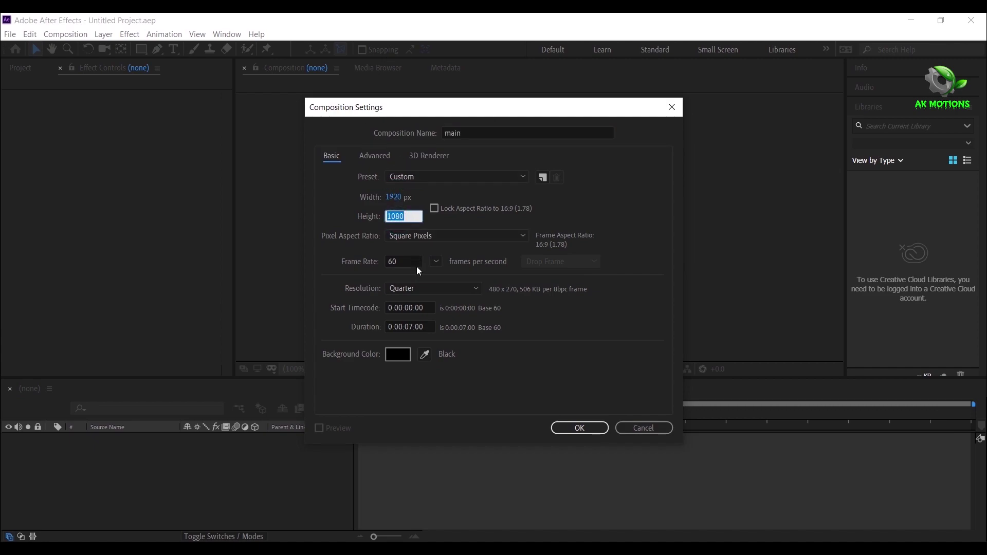
left_click(418, 262)
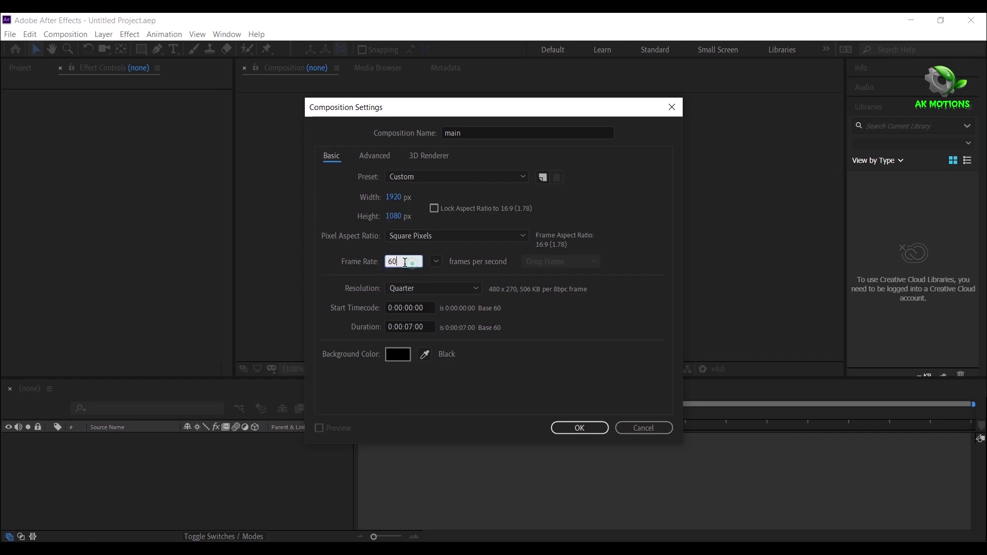
left_click(429, 327)
left_click(581, 427)
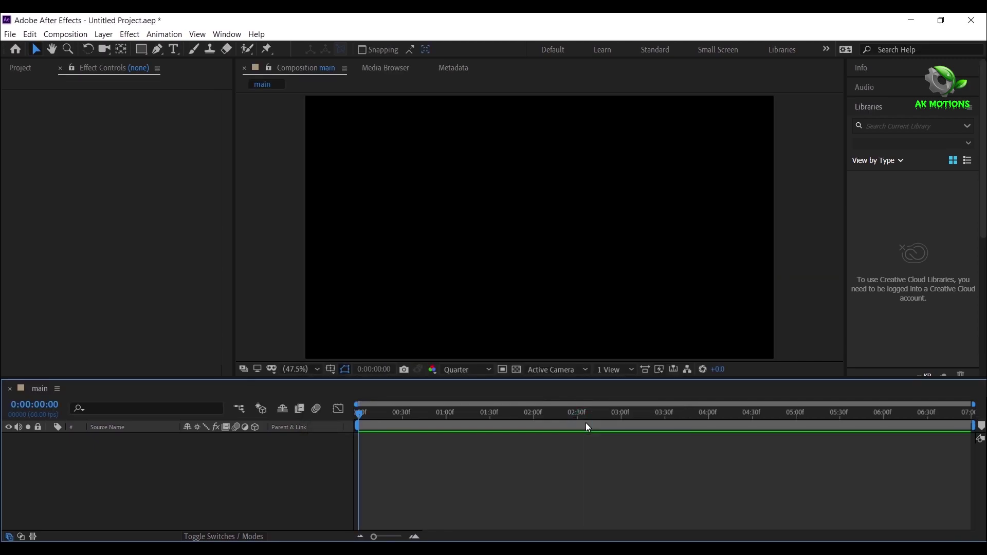
Step: Add a new MAXON CINEMA 4D File layer and save it to the Desktop
left_click(23, 68)
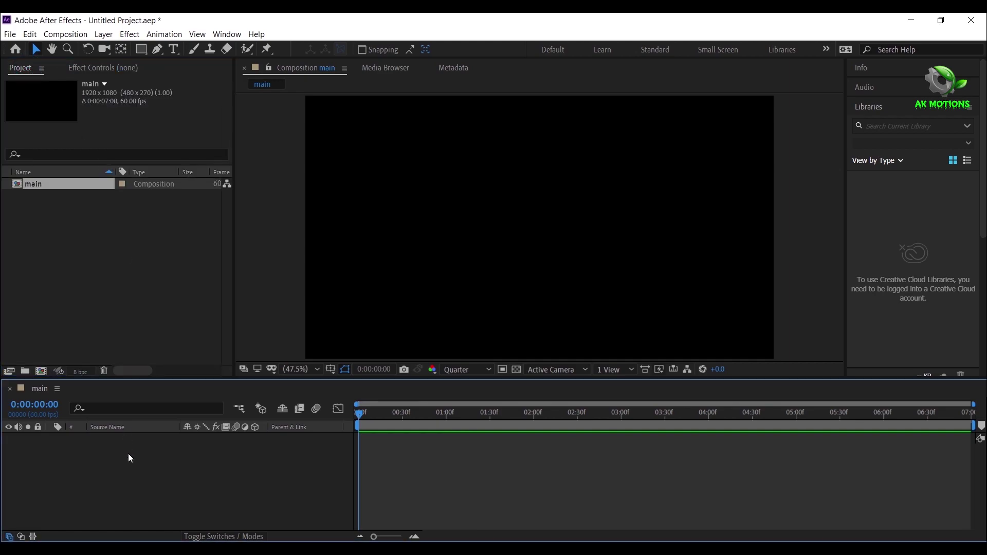
left_click(103, 34)
mouse_move(130, 34)
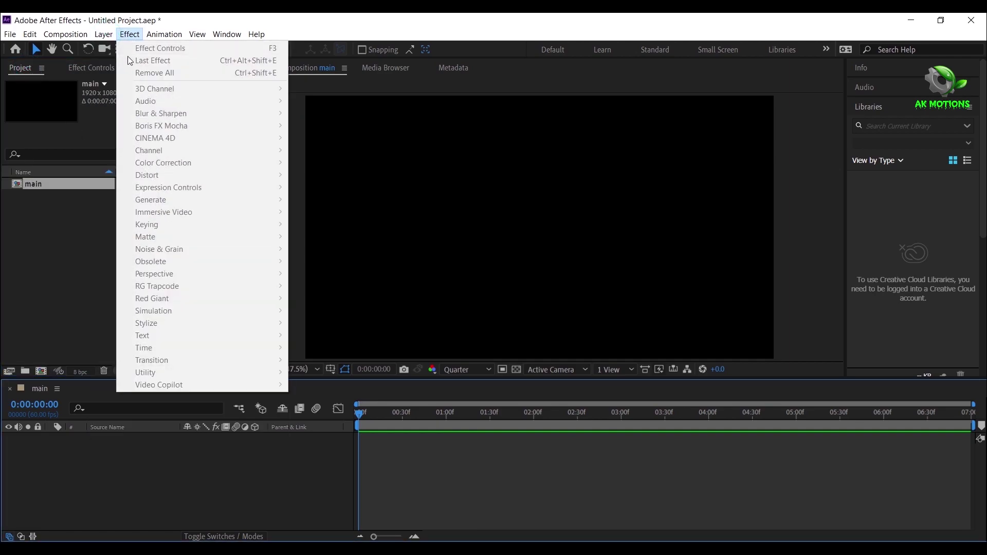
mouse_move(154, 48)
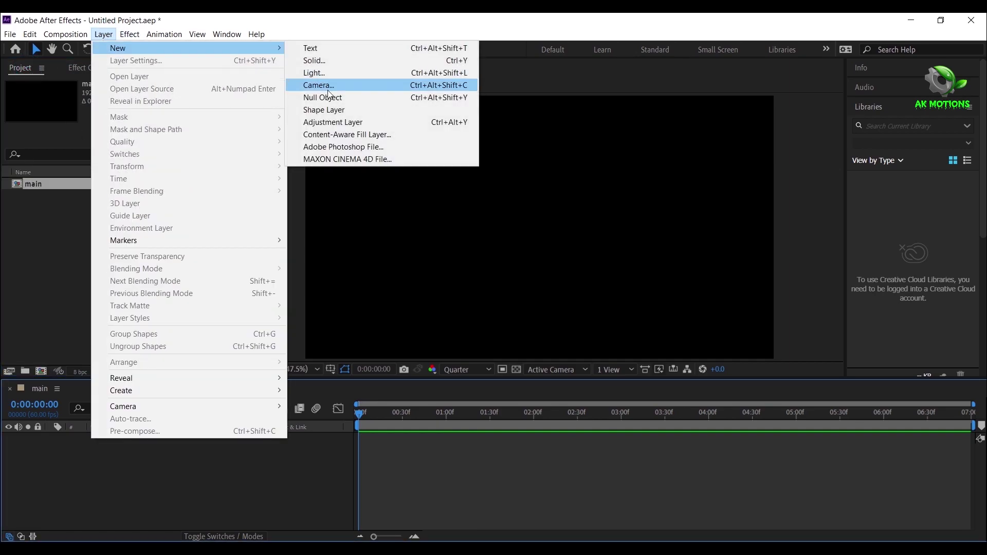
left_click(341, 160)
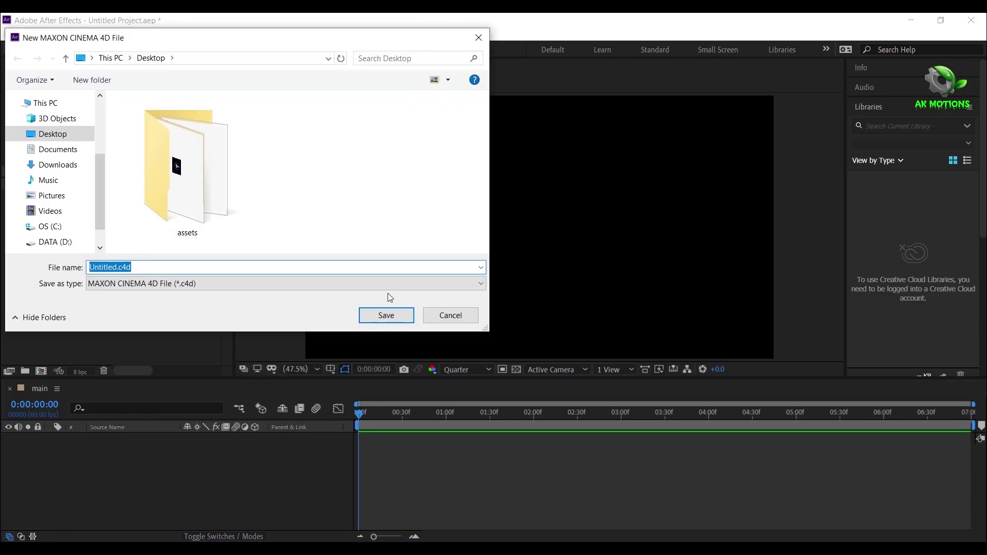
left_click(393, 314)
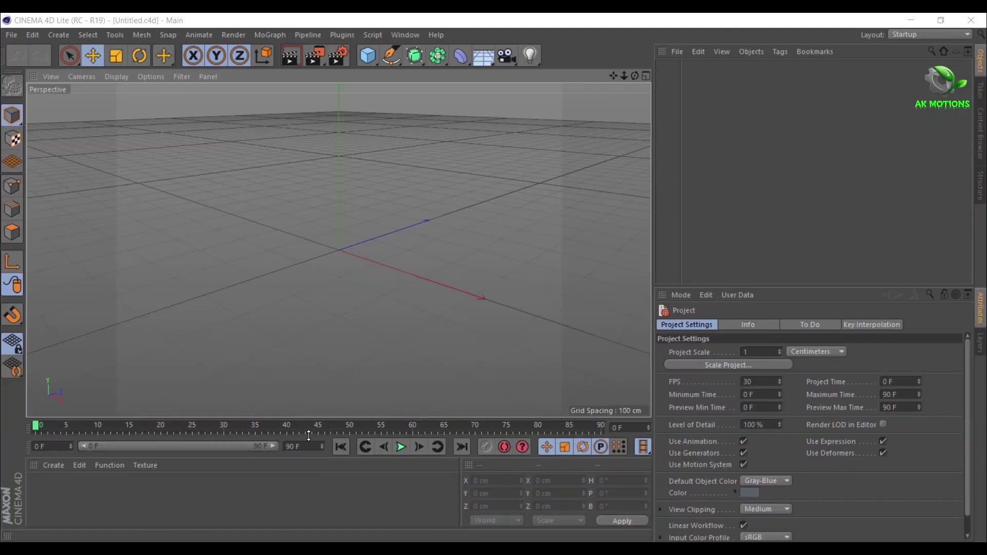
Step: Extend the scene's end frame to 200
left_click_drag(307, 446, 263, 441)
type("2")
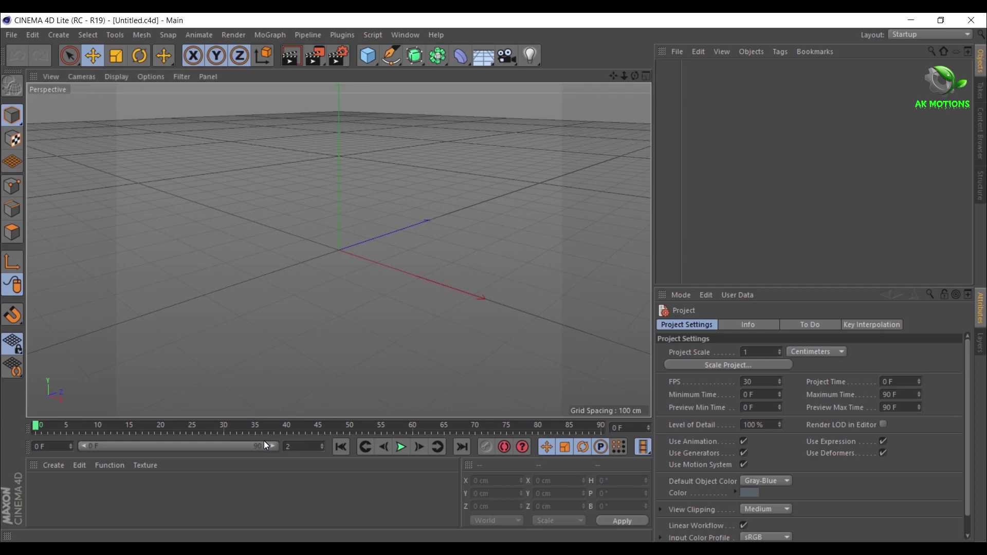
type("00")
key("Return")
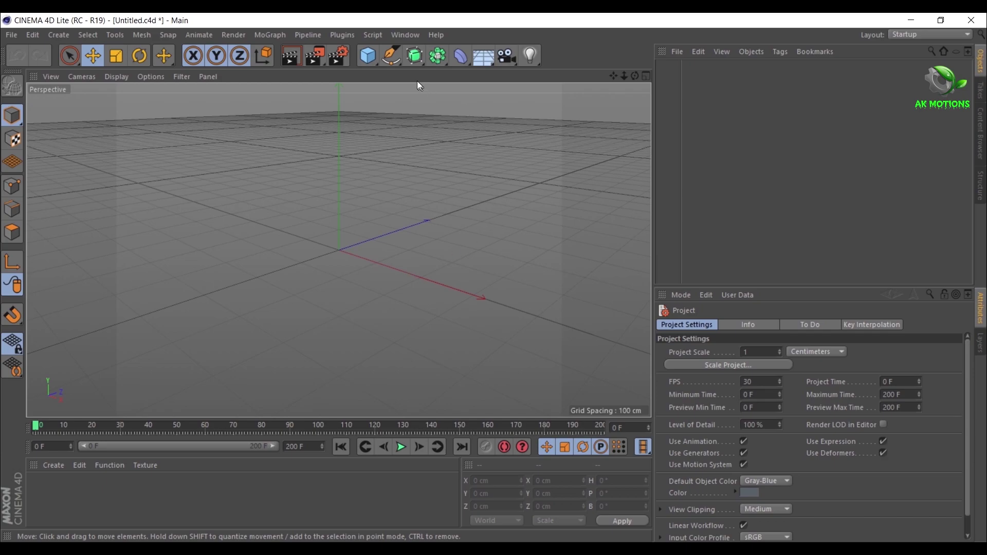
Step: Add a Text spline reading M in the PRIMETIME font
left_click(395, 58)
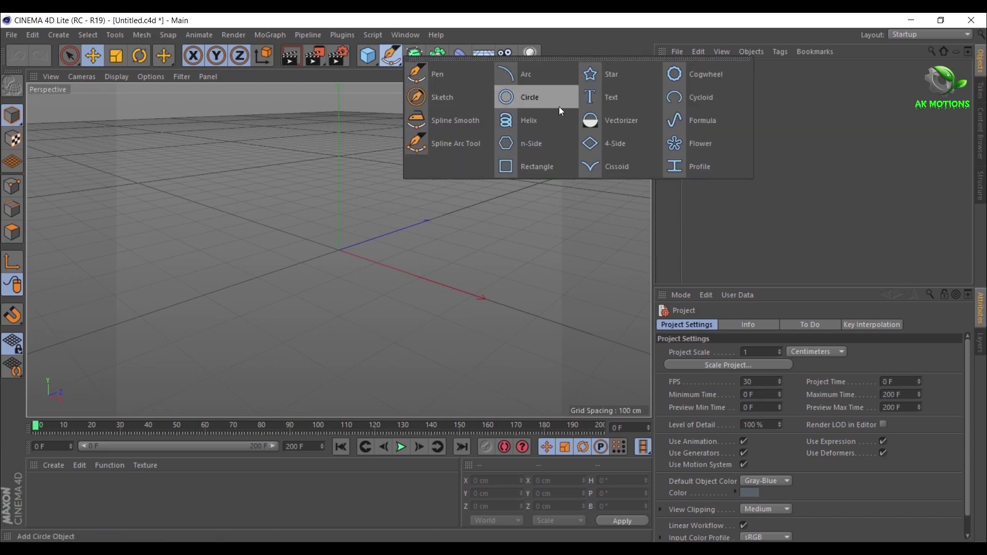
left_click(587, 100)
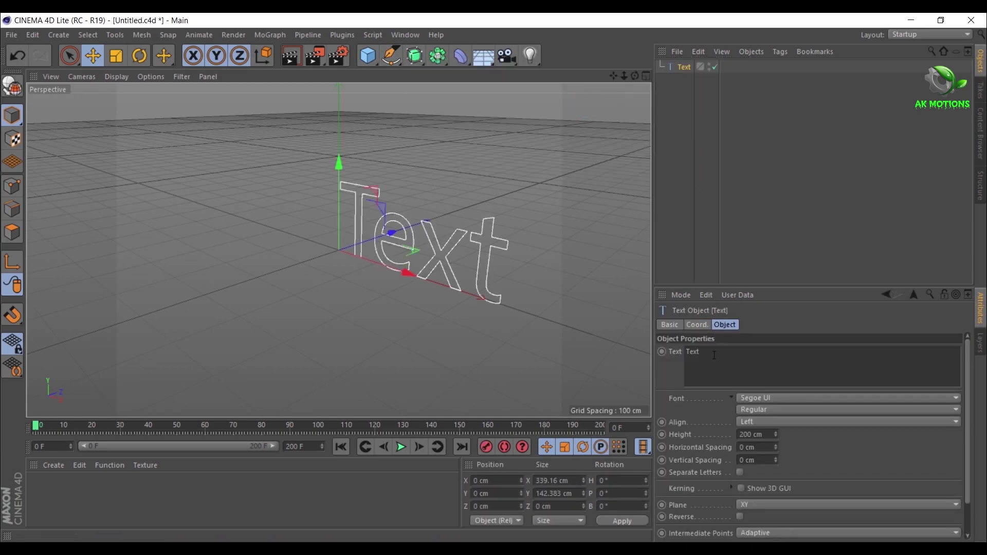
left_click(713, 354)
key("BackSpace")
key("BackSpace")
key("BackSpace")
key("BackSpace")
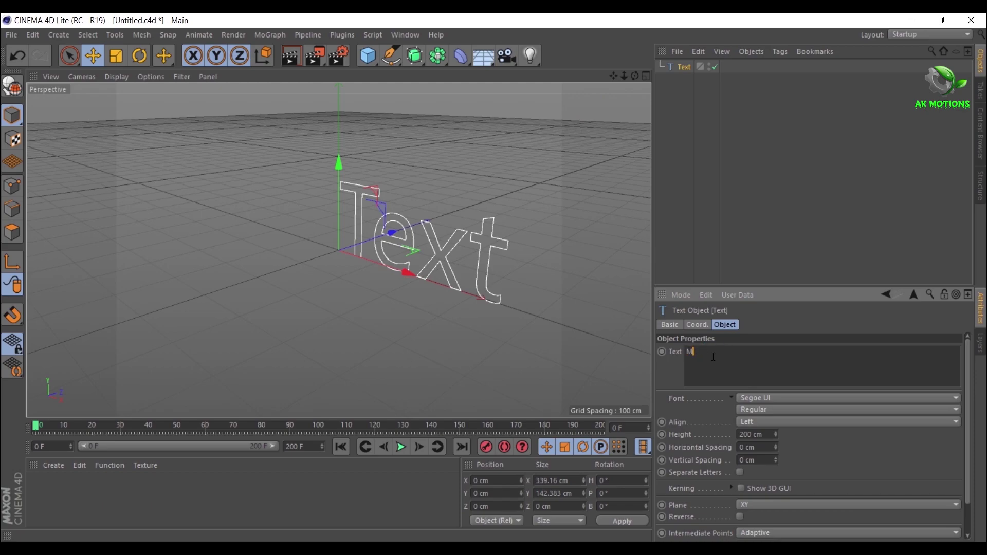
type("M")
left_click(764, 398)
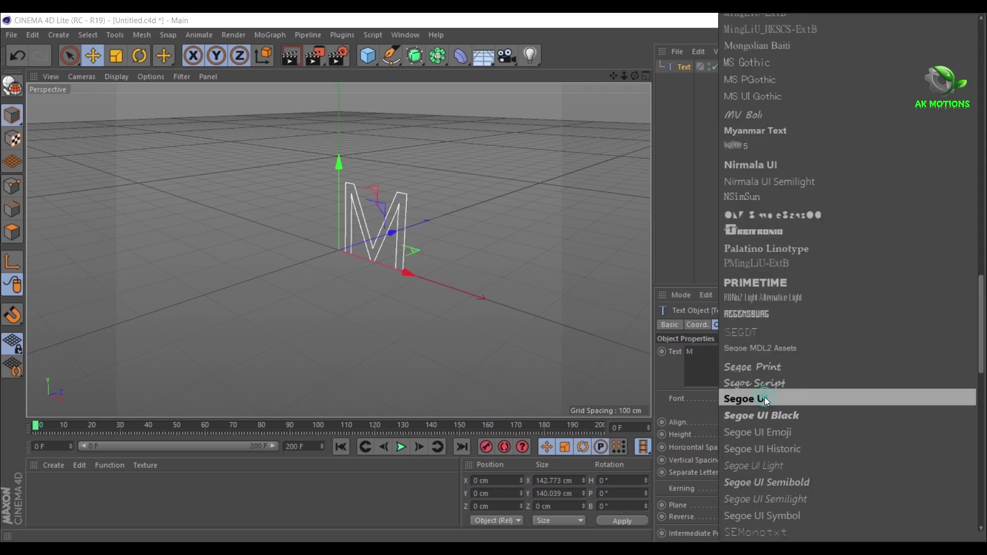
left_click(766, 279)
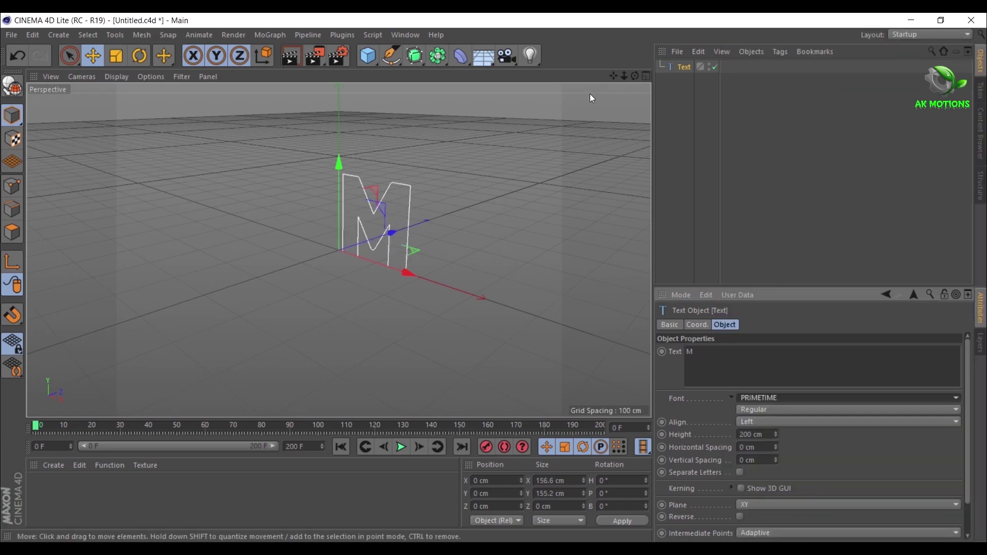
Step: Middle-align the M and shorten it to about 124 cm tall using the 3D handles
left_click_drag(635, 77, 614, 46)
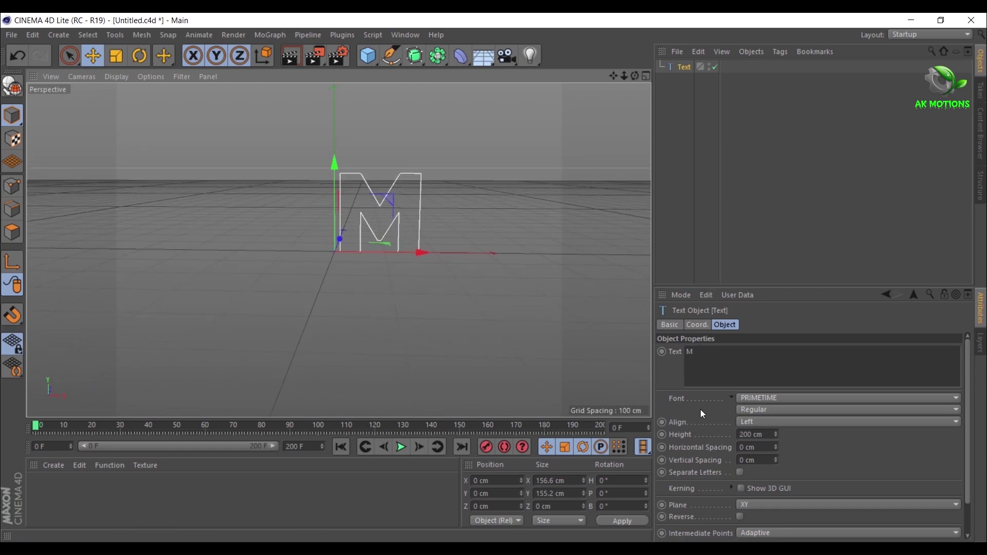
left_click(756, 421)
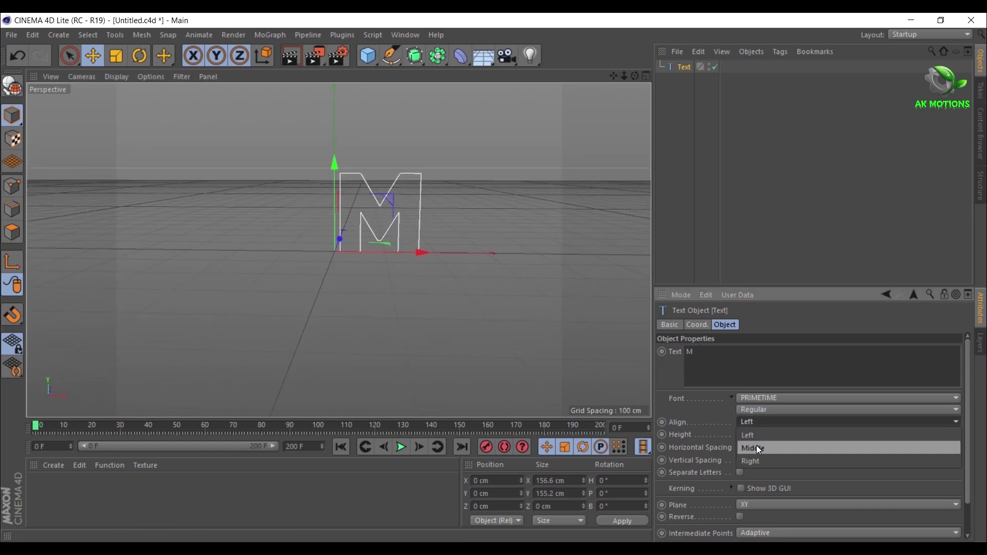
left_click(757, 445)
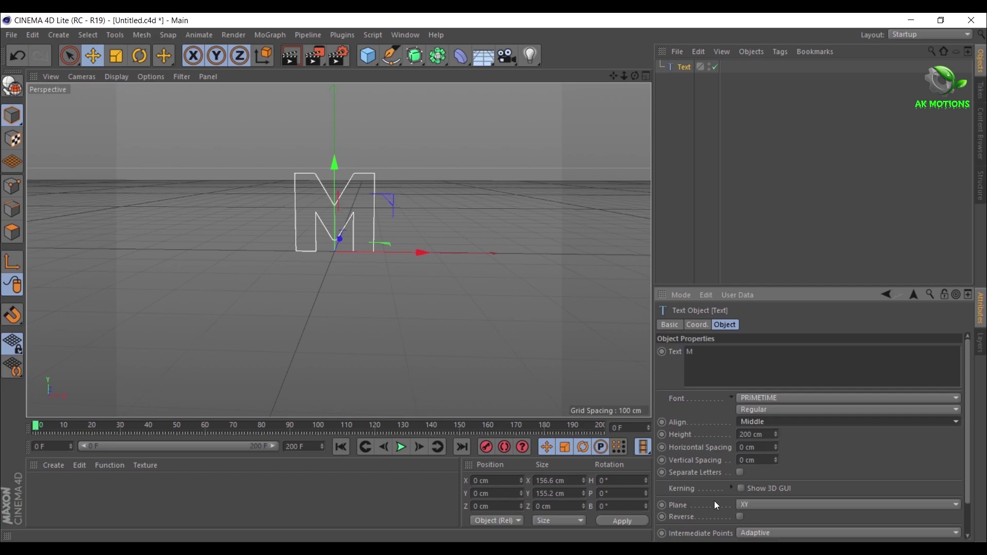
left_click(740, 487)
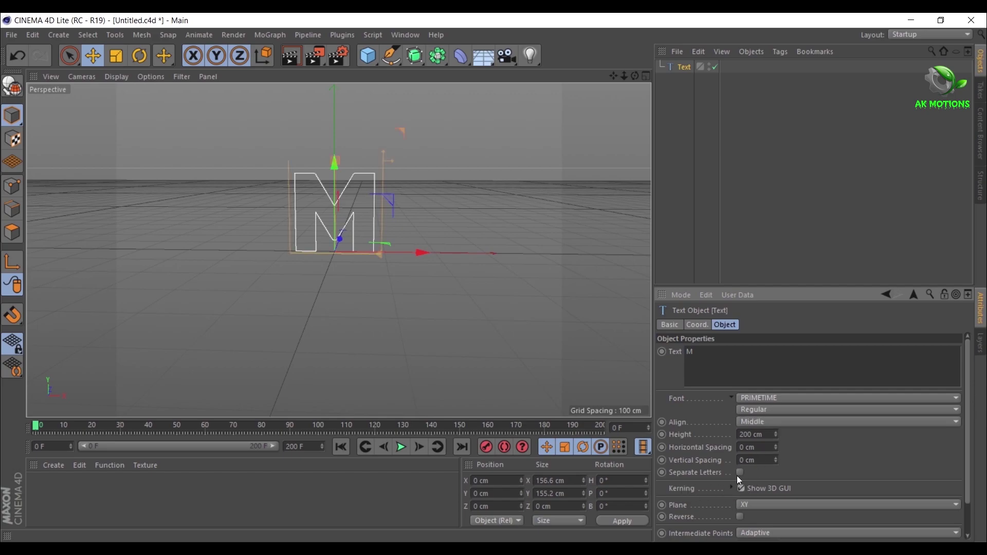
left_click_drag(387, 152, 389, 162)
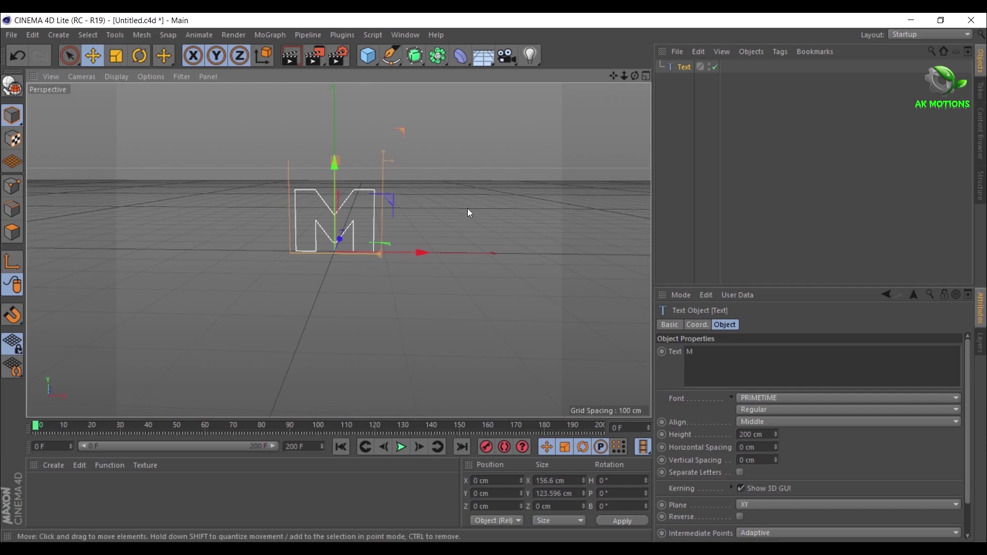
left_click_drag(625, 76, 634, 77)
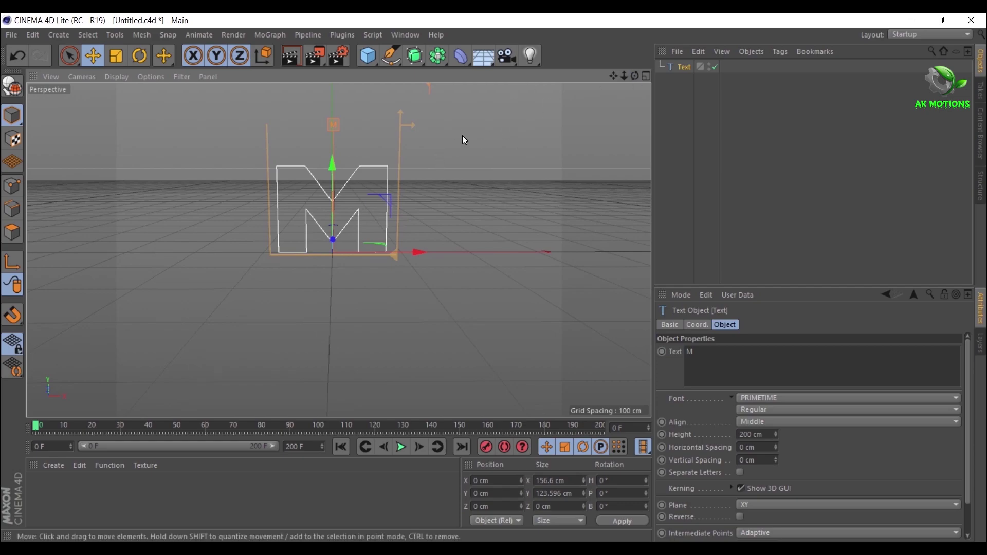
Step: Add an Extrude generator and nest the Text object inside it
left_click(416, 61)
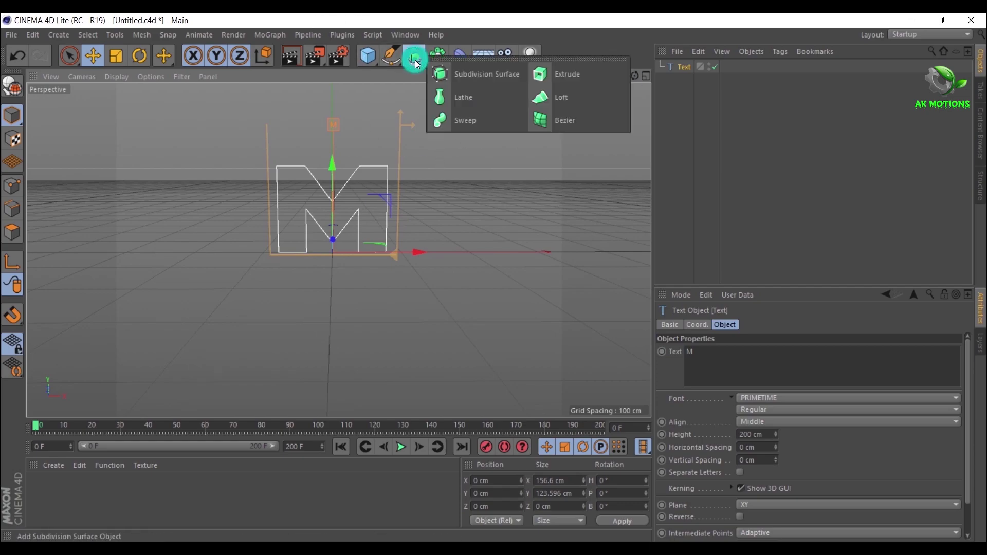
left_click(565, 74)
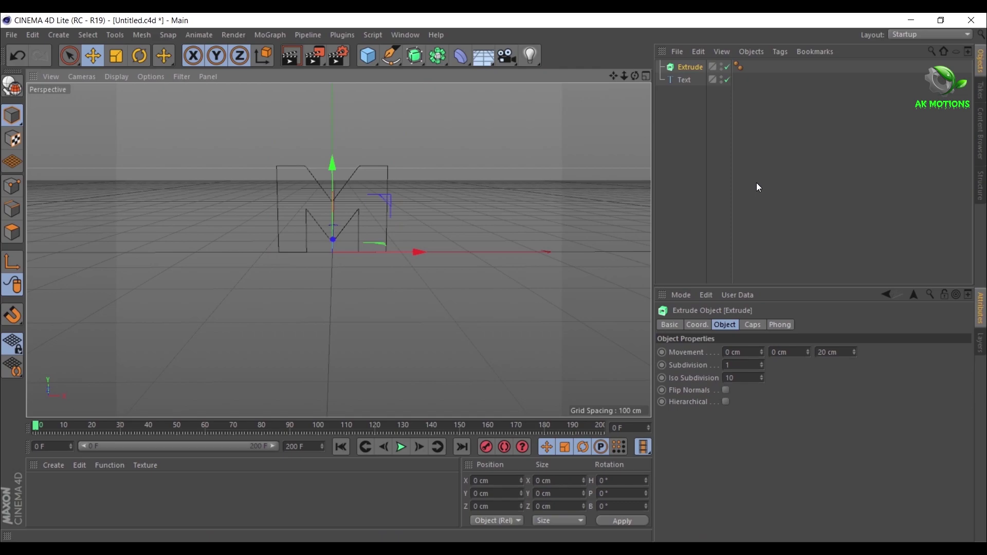
left_click(687, 82)
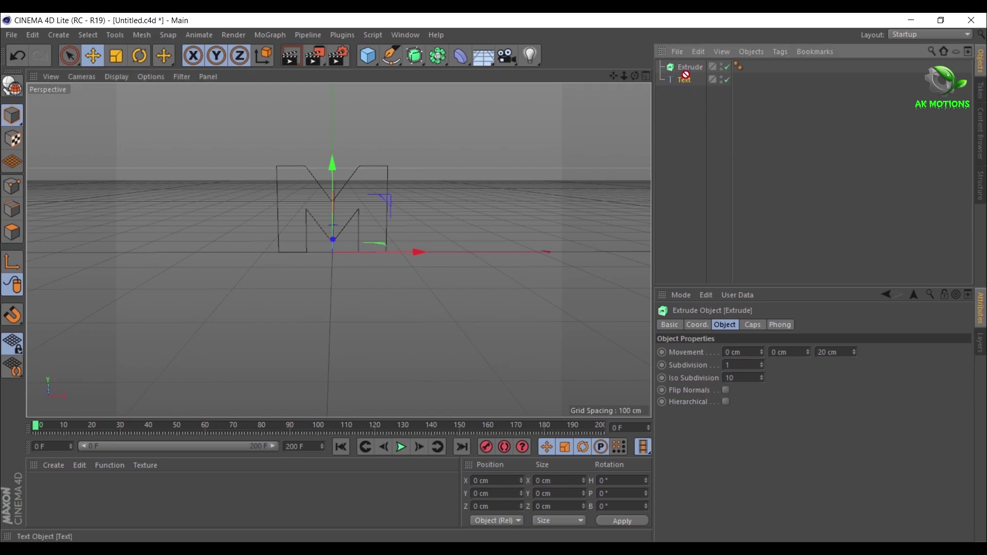
left_click_drag(689, 68, 576, 117)
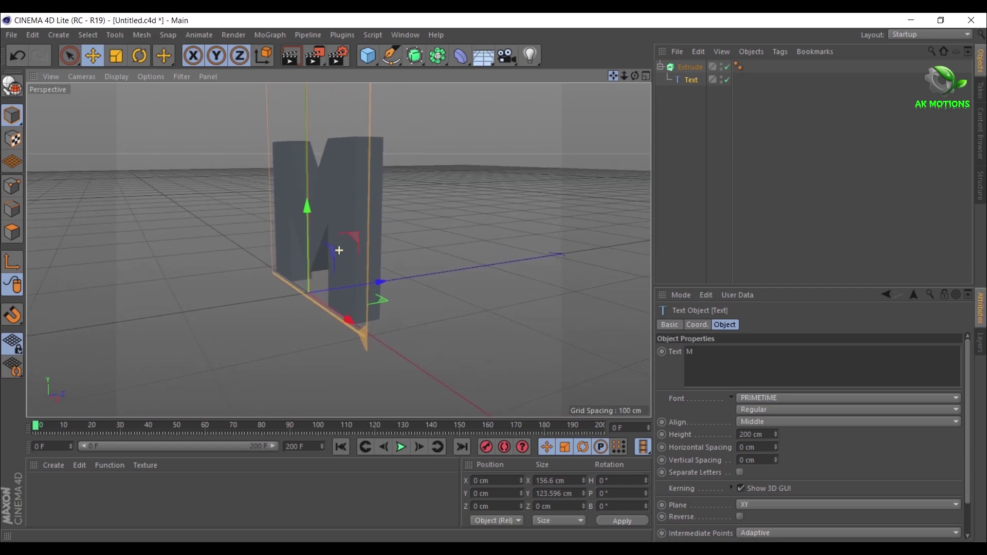
Step: Set the extrusion depth to 30 cm and view the M from the front
left_click(691, 67)
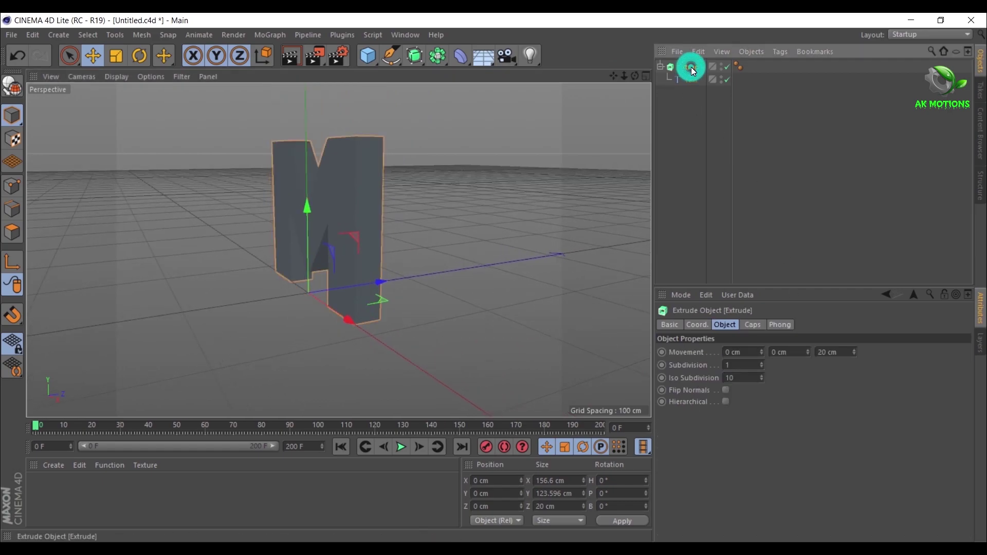
double_click(841, 355)
type("30")
key("Return")
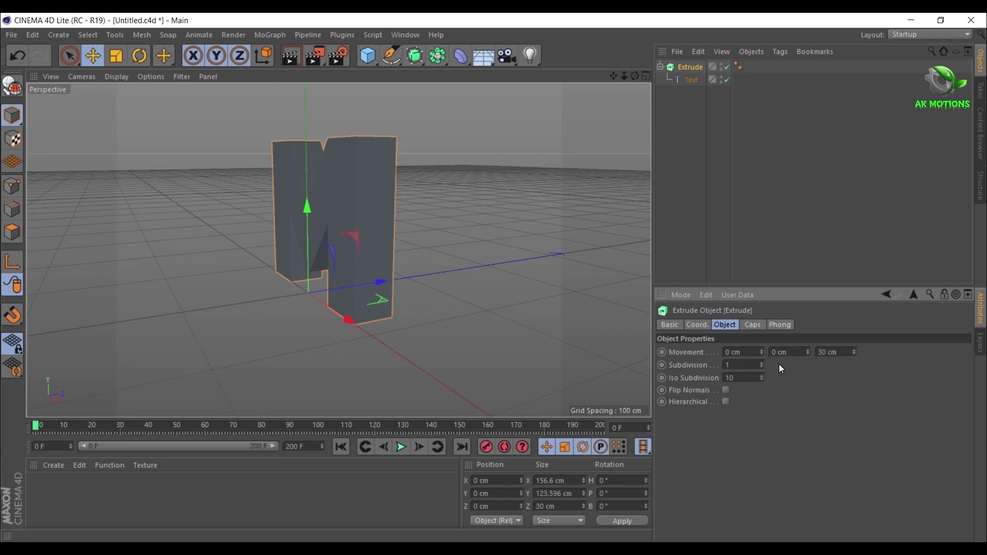
left_click_drag(635, 76, 702, 75)
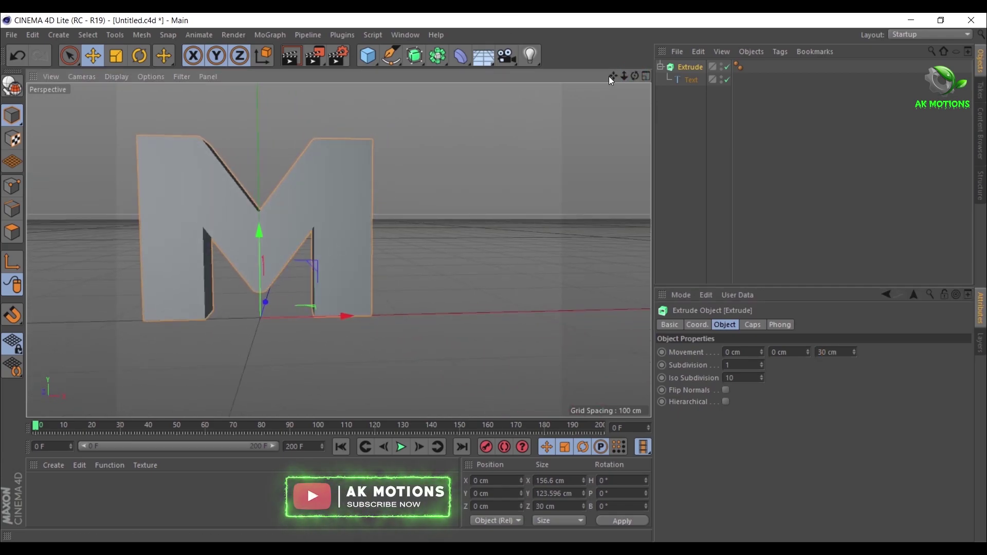
left_click_drag(609, 76, 631, 93)
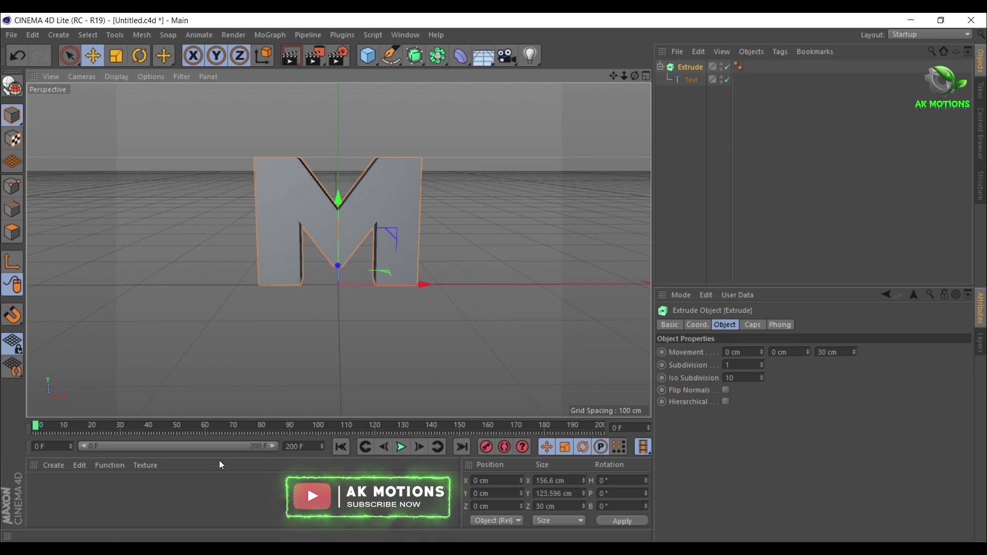
Step: Create a new material and set its colour hue to 46° and saturation to 54%
double_click(151, 512)
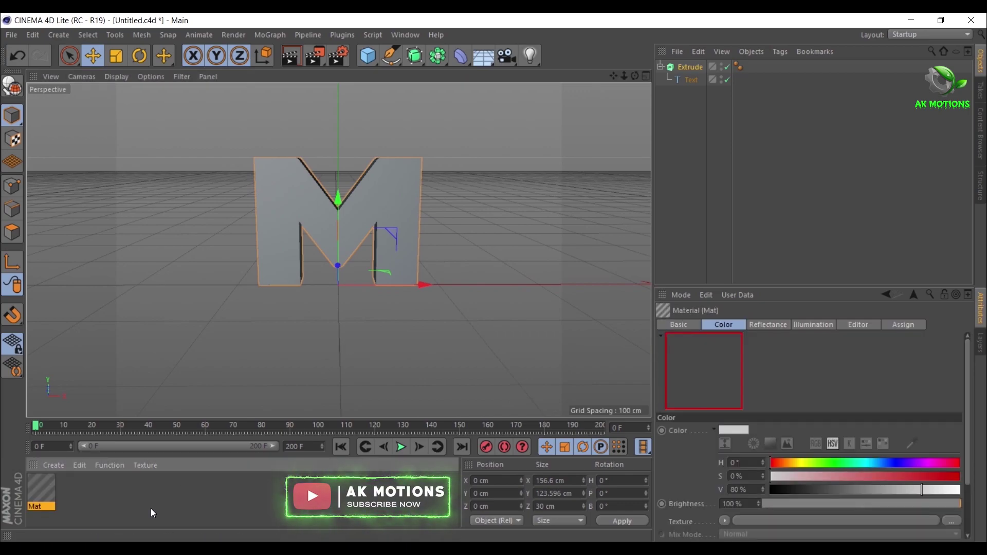
double_click(45, 490)
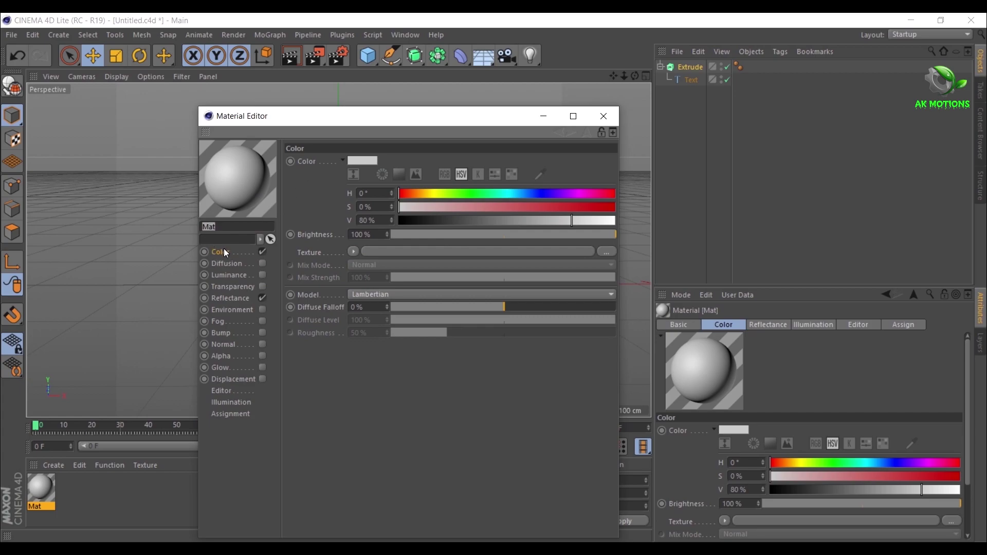
double_click(369, 194)
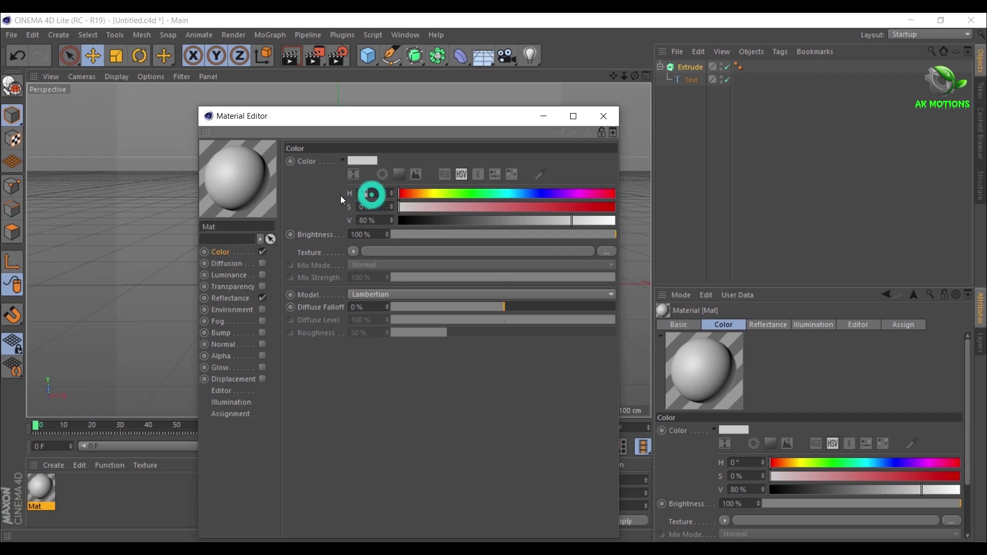
type("46")
key("Return")
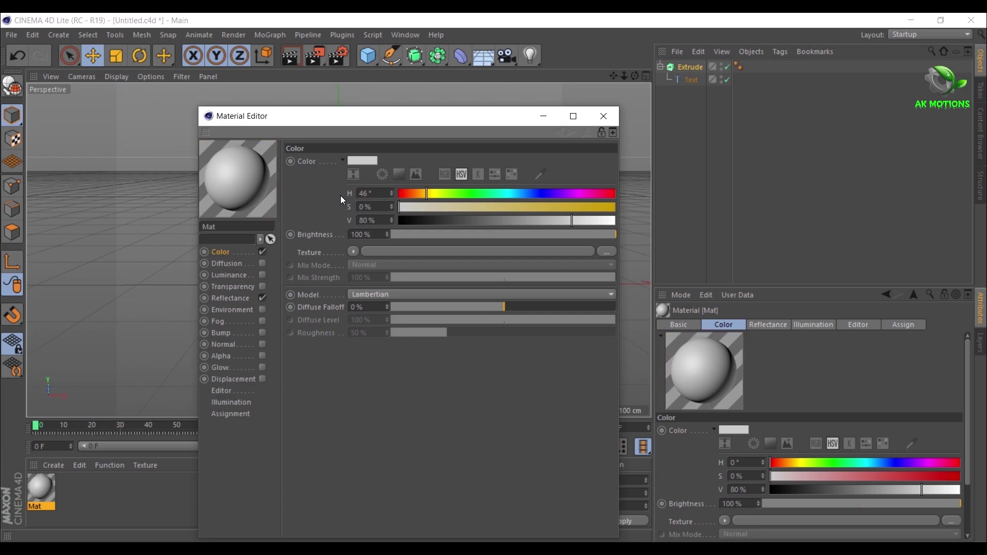
double_click(378, 208)
type("54")
key("Return")
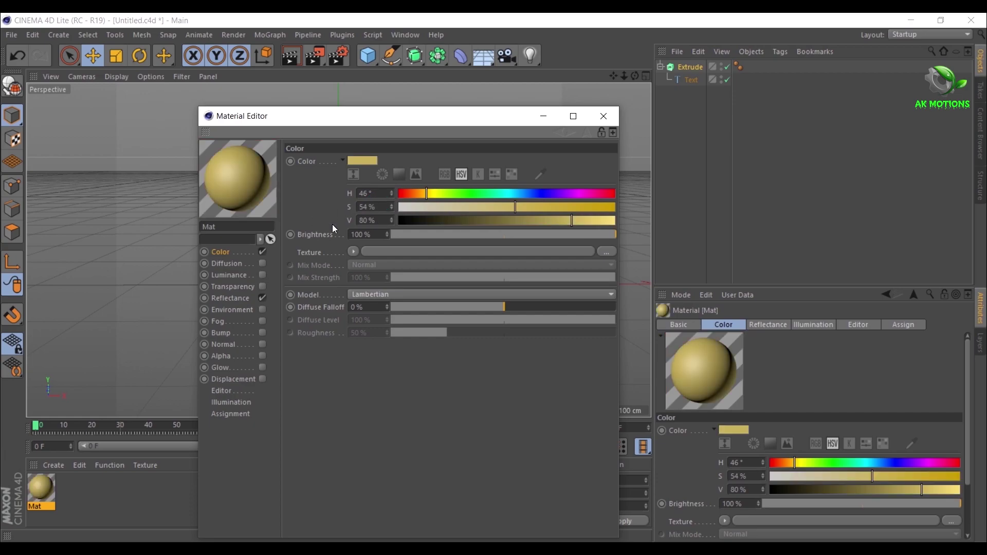
Step: Set the colour's value to 88% and brightness to 88%
double_click(379, 220)
type("88")
key("Return")
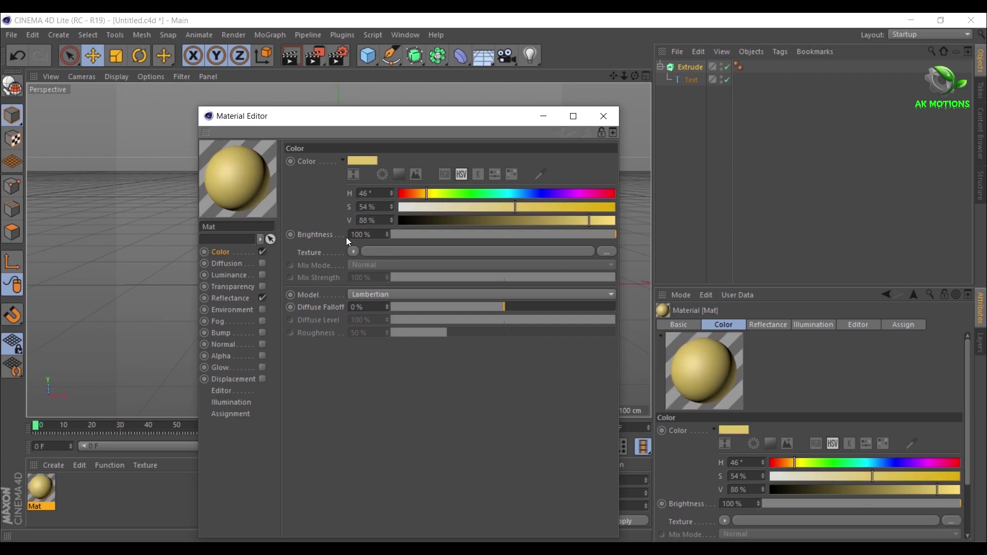
double_click(368, 233)
type("88")
key("Return")
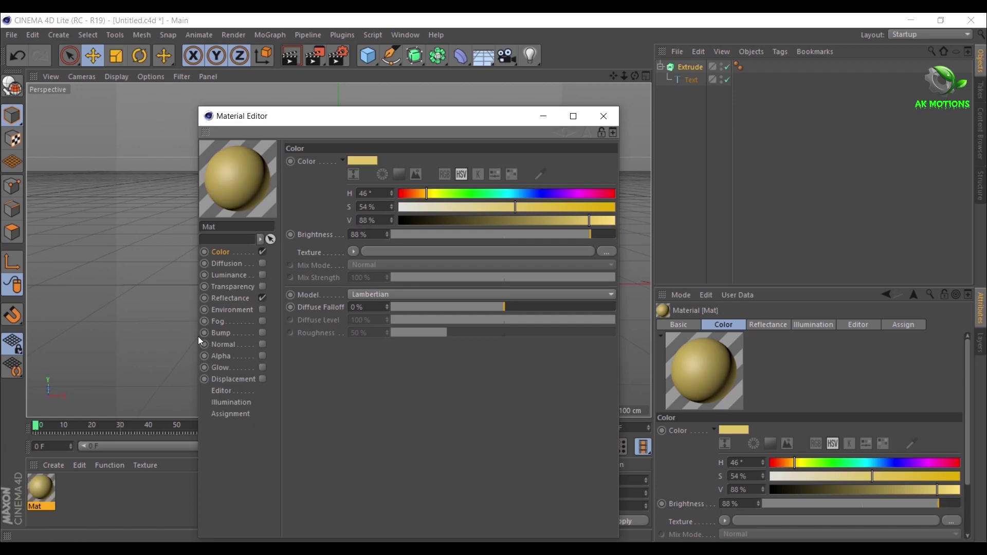
left_click(228, 302)
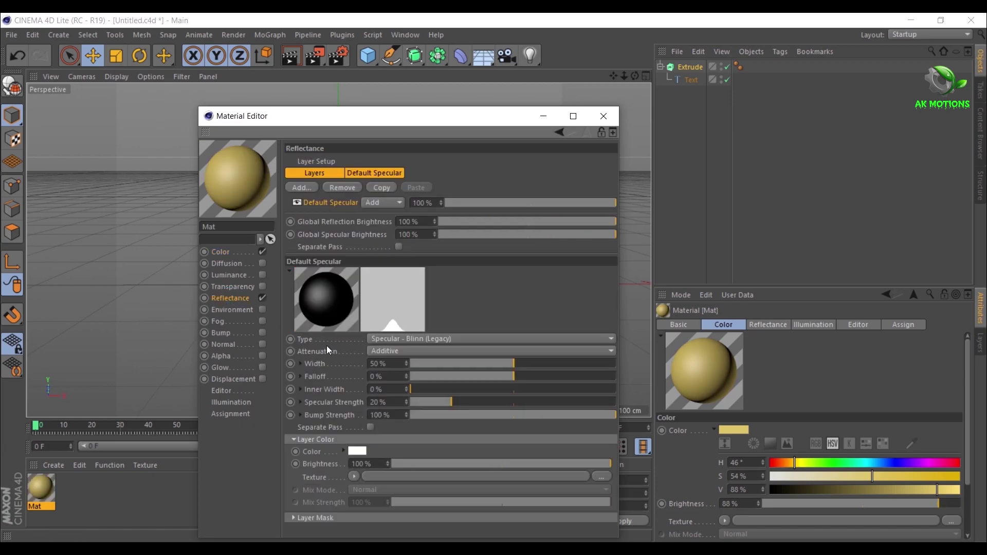
Step: Add a Beckmann reflectance layer with 85% default specular strength
left_click(294, 186)
left_click(360, 198)
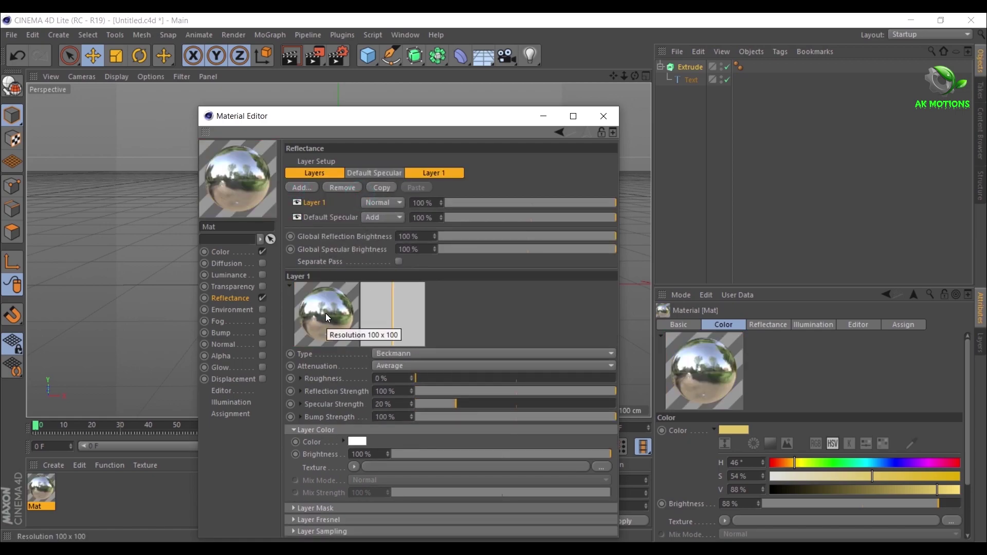
left_click(426, 217)
type("85")
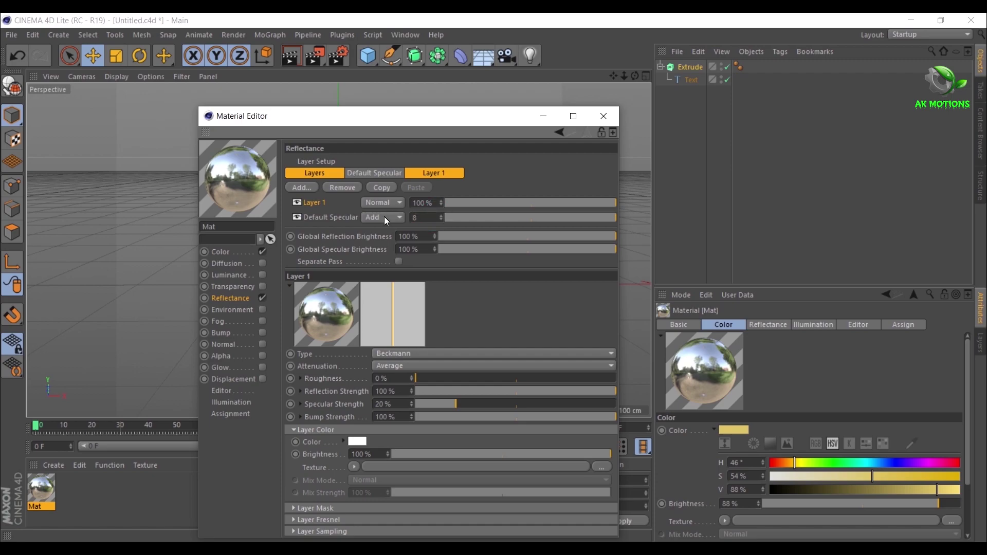
key("Return")
Step: Set the layer to 8% roughness, 36% reflection, 50% specular and 75% bump strength
left_click(393, 378)
type("8")
key("Tab")
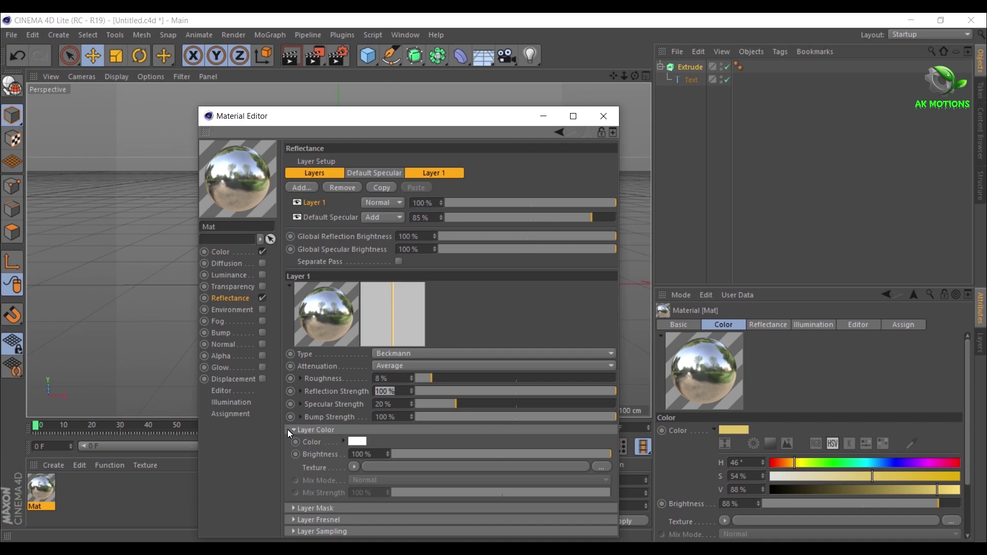
type("36")
key("Tab")
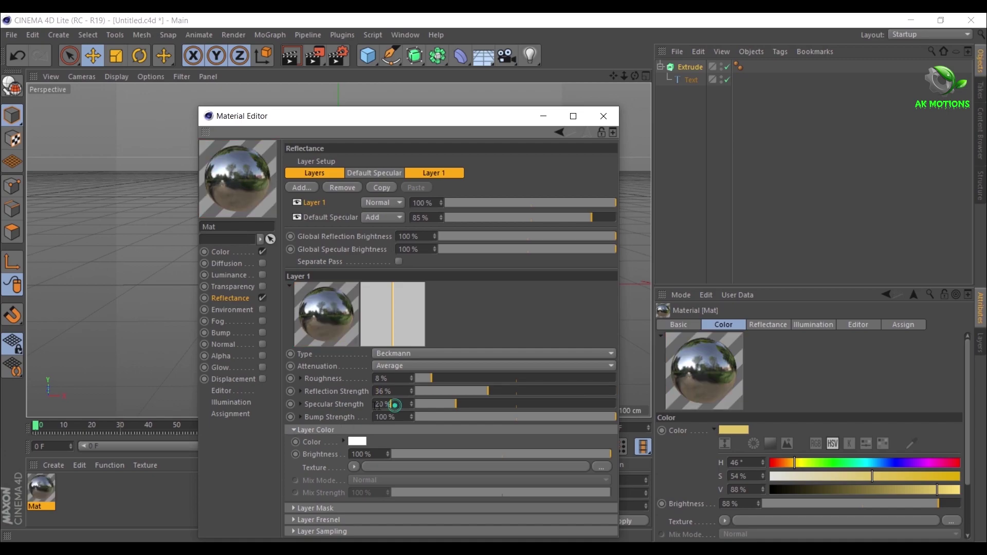
type("50")
key("Return")
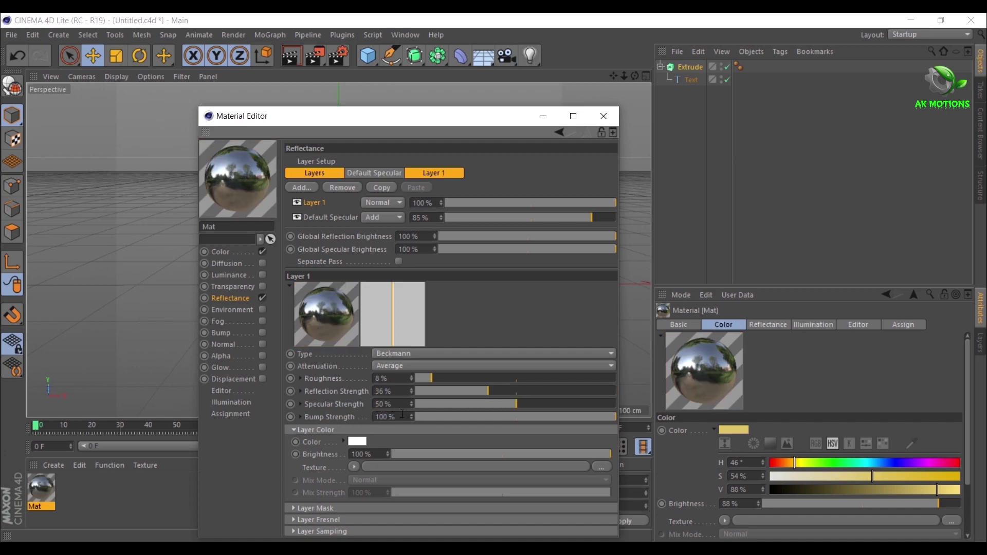
double_click(401, 414)
type("75")
key("Return")
Step: Set the layer's Fresnel to Conductor with the Gold preset
left_click(292, 520)
scroll(347, 493, "down", 3)
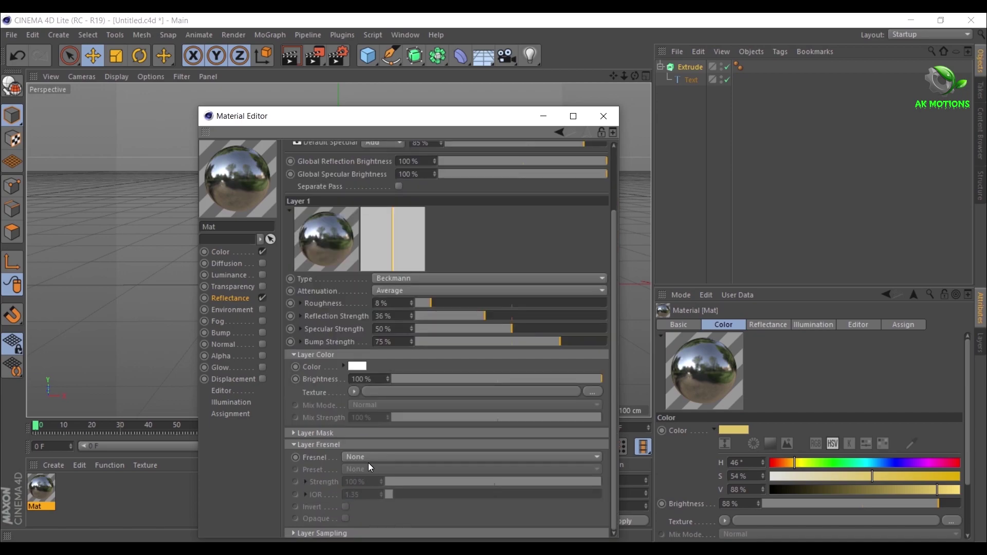
left_click(370, 458)
left_click(370, 497)
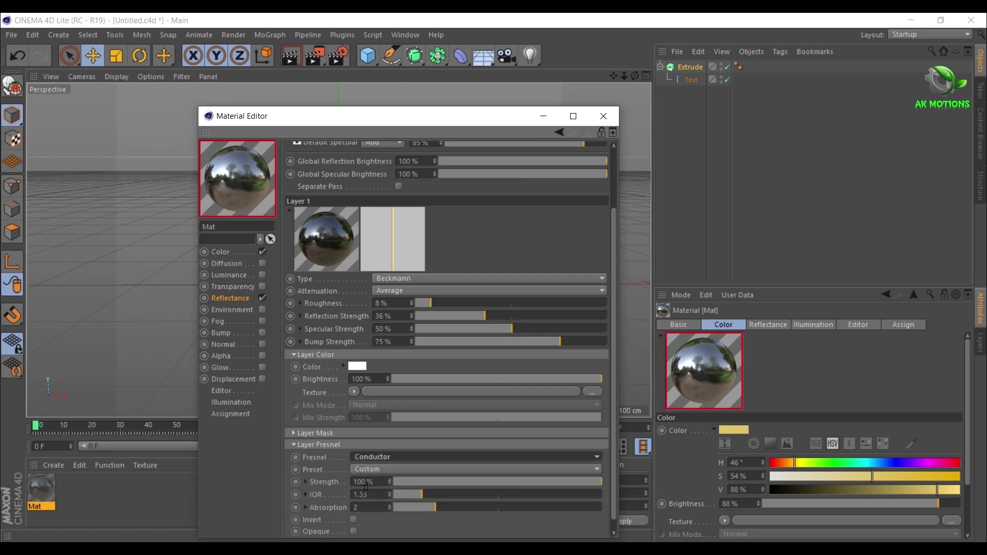
left_click(376, 469)
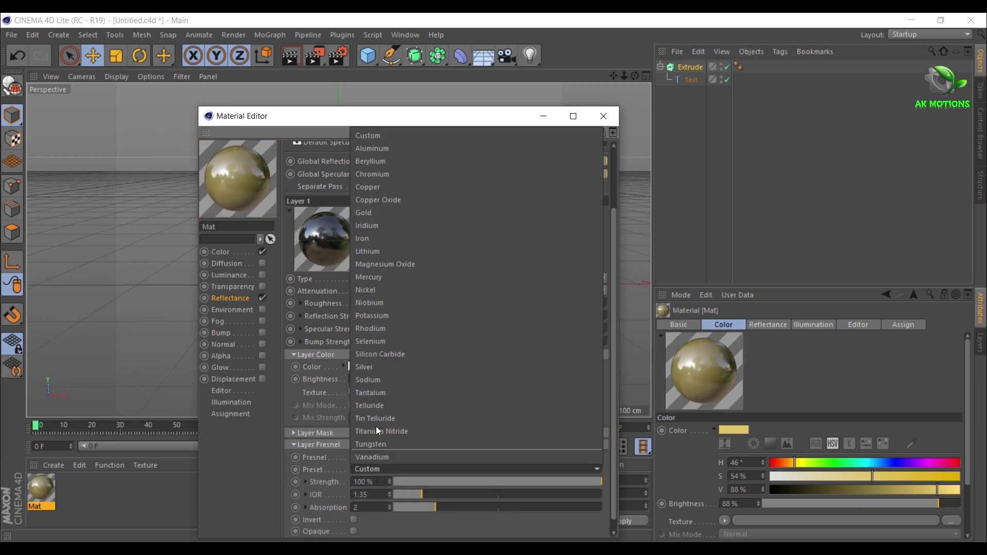
left_click(373, 214)
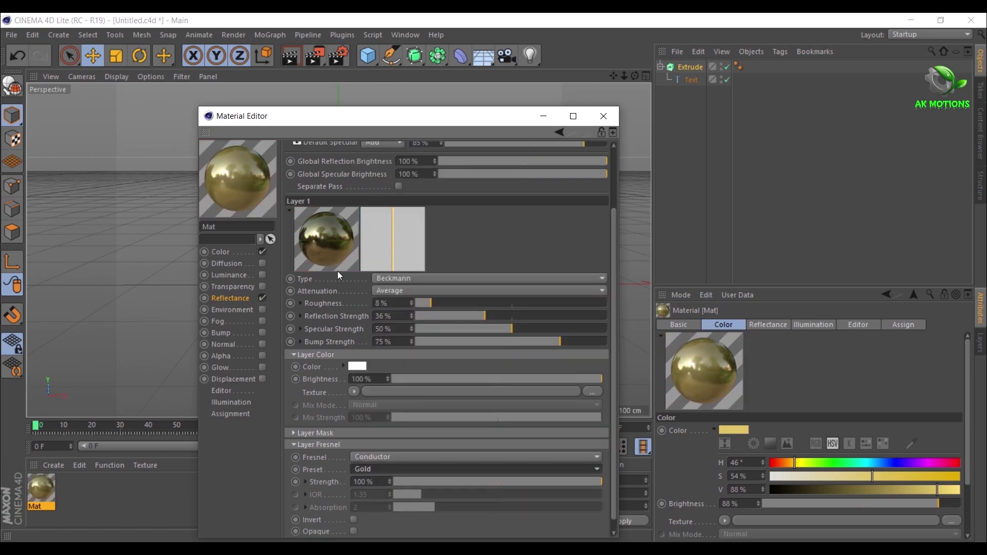
left_click(293, 444)
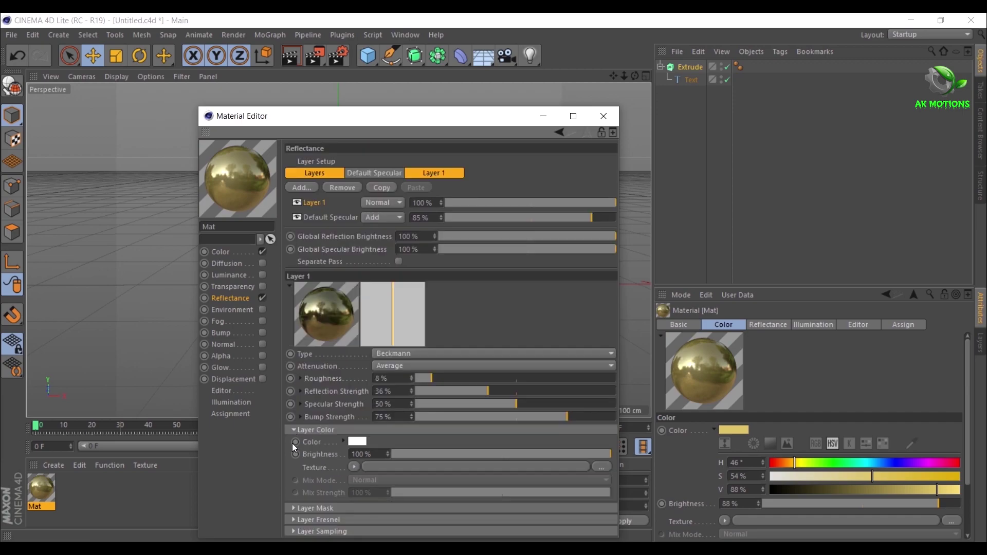
left_click(218, 335)
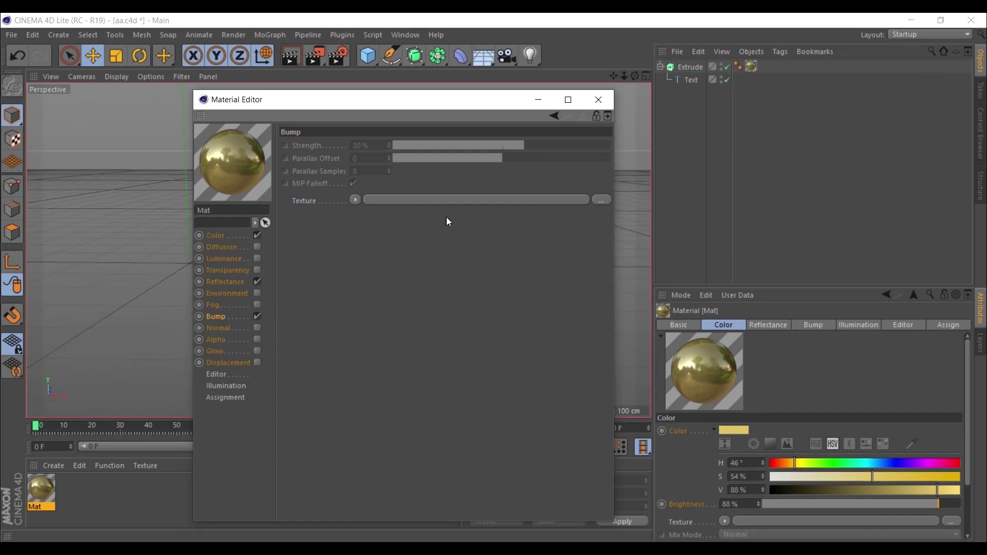
Step: Load the gold jpg image as the bump texture
left_click(453, 201)
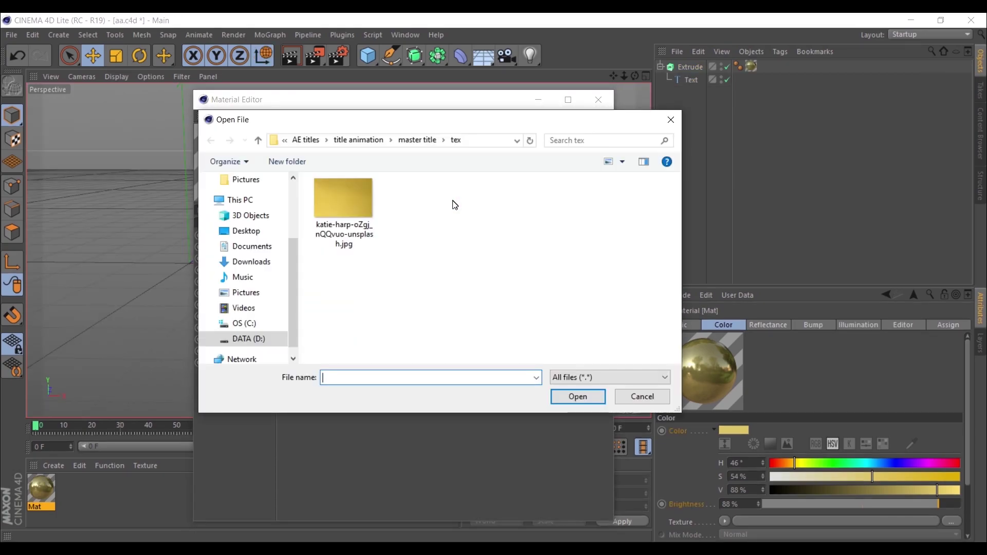
left_click(343, 204)
left_click(572, 397)
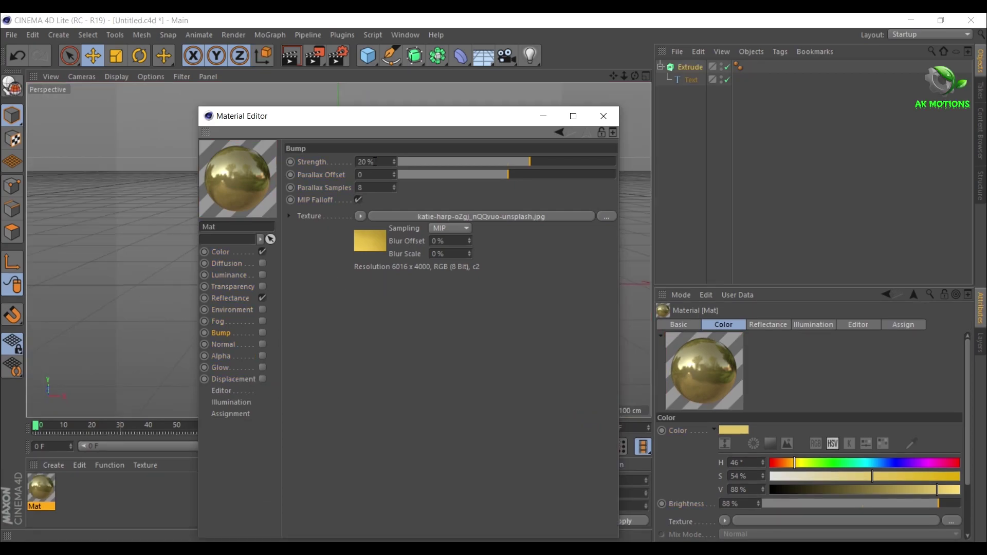
Step: Set bump strength to 100%, parallax offset -14 and parallax samples 2
left_click_drag(528, 156, 616, 162)
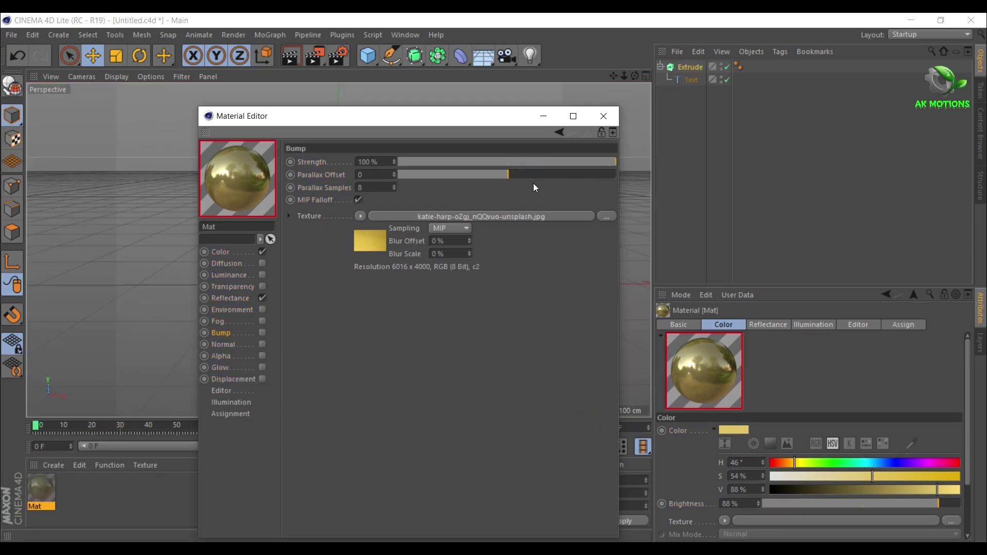
left_click(370, 178)
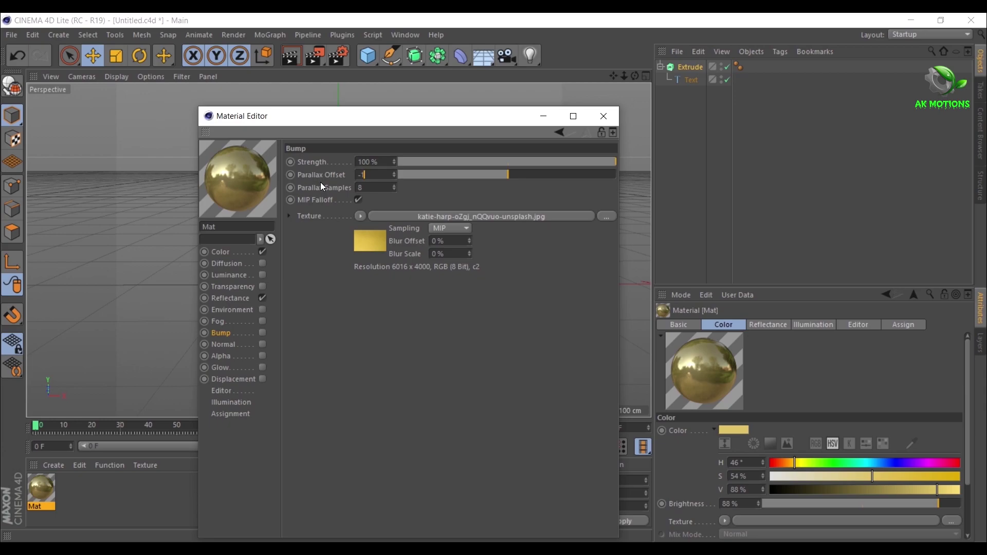
type("-14")
left_click_drag(364, 188, 294, 187)
type("2")
key("Return")
Step: Set the texture sampling to None, blur offset 100% and blur scale 55%
left_click(449, 225)
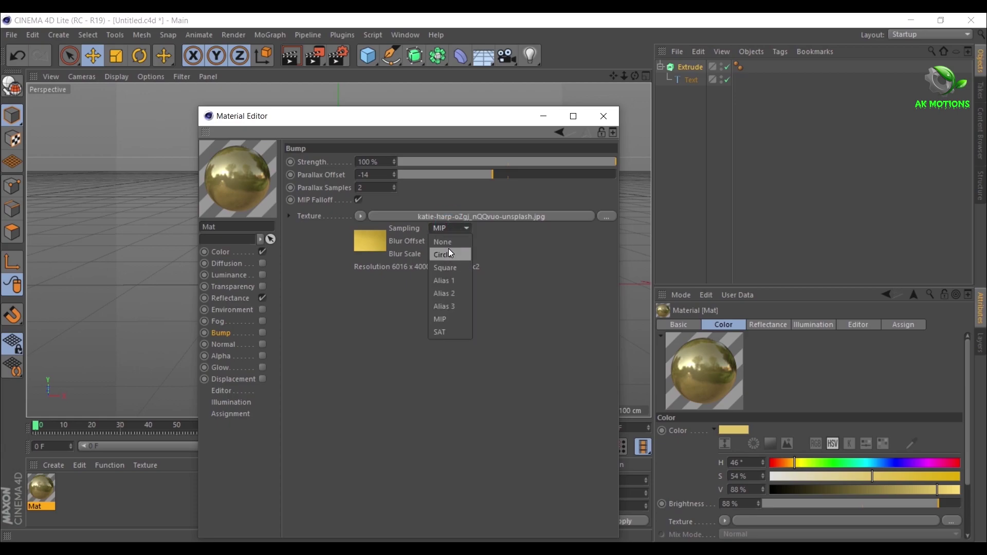
left_click(446, 240)
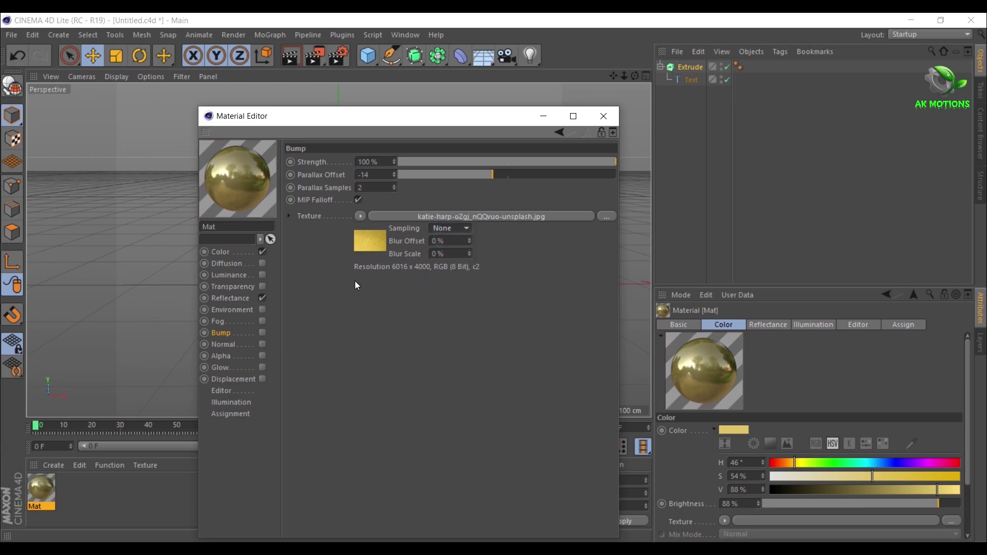
double_click(442, 240)
type("50")
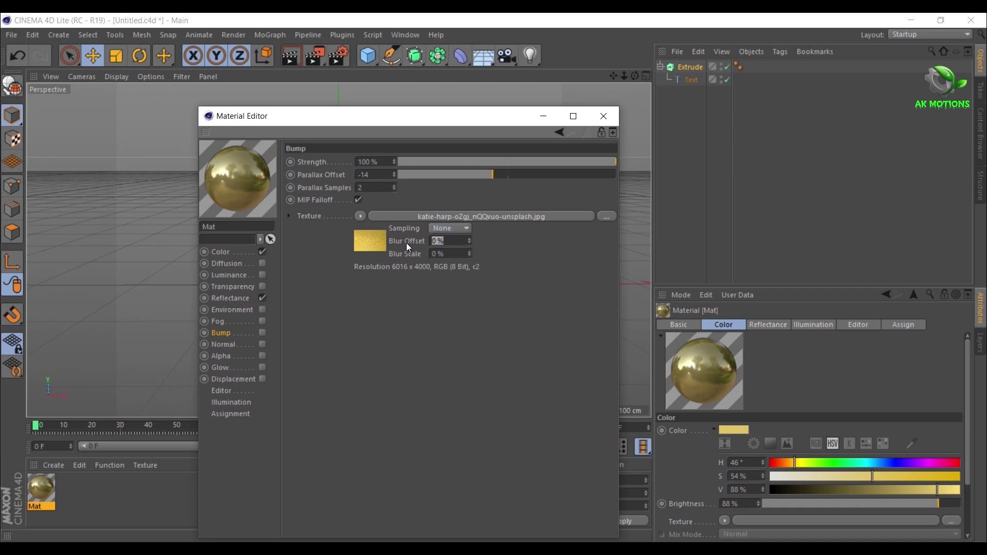
key("BackSpace")
key("BackSpace")
type("100")
key("Return")
double_click(441, 254)
type("50")
key("BackSpace")
type("5")
key("Return")
Step: Lower the bump image's exposure to -0.5, enable the Bump channel and close the Material Editor
left_click(375, 246)
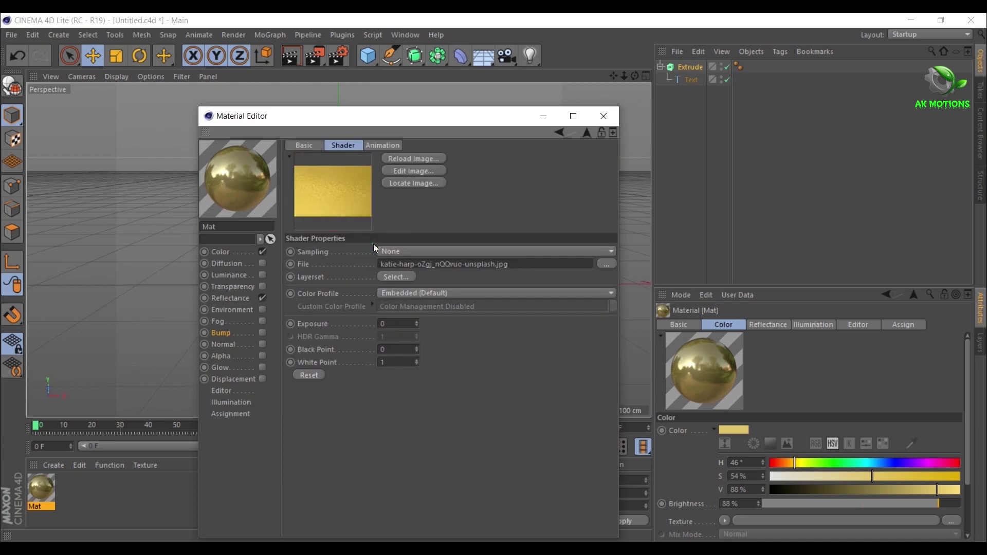
left_click(381, 324)
type("-0.5")
key("Return")
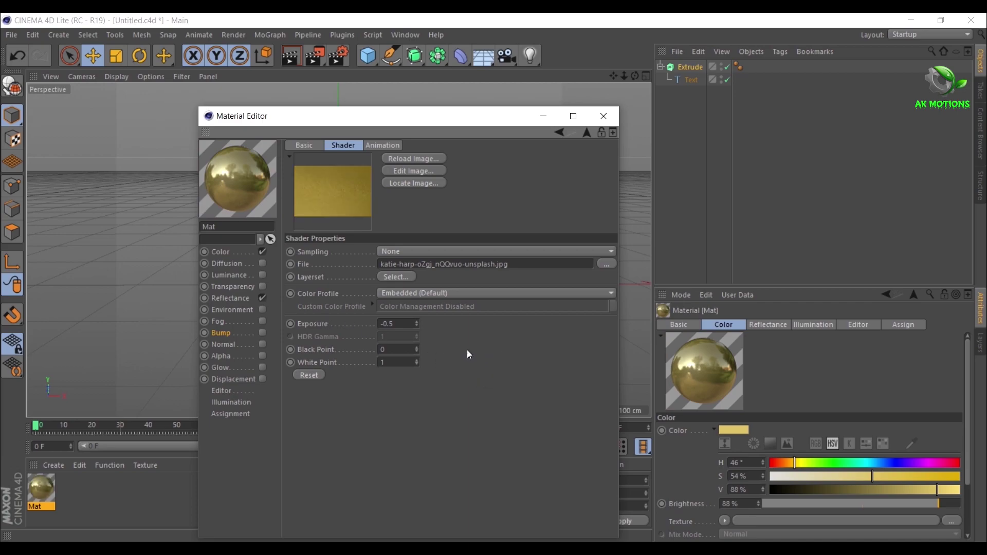
left_click(262, 333)
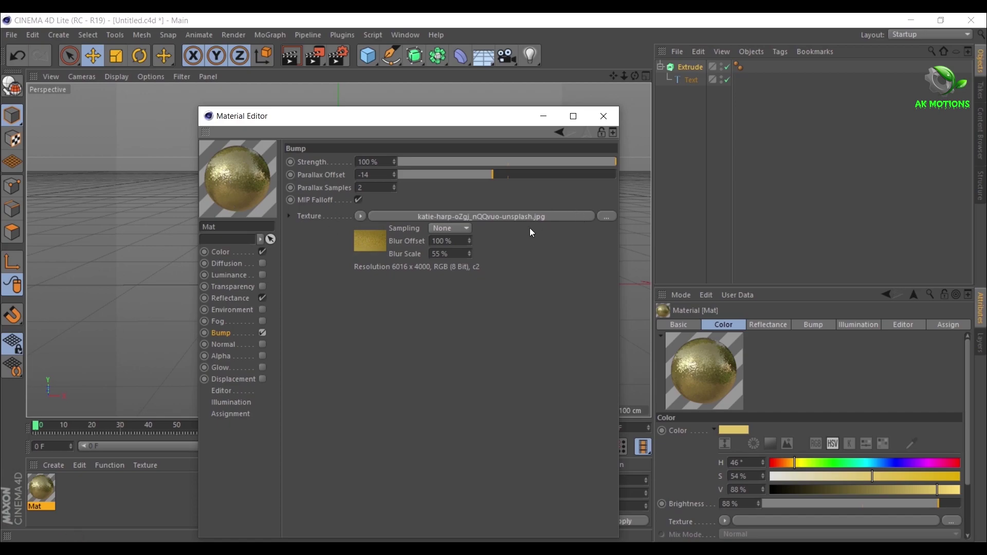
left_click(603, 117)
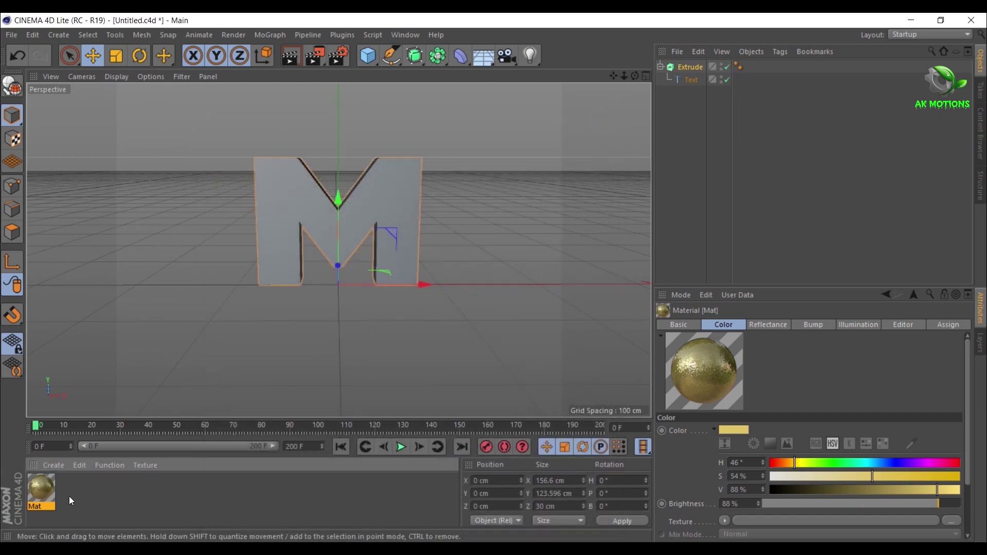
Step: Drag the gold Mat material onto the extruded M and orbit around it
left_click_drag(82, 445, 298, 199)
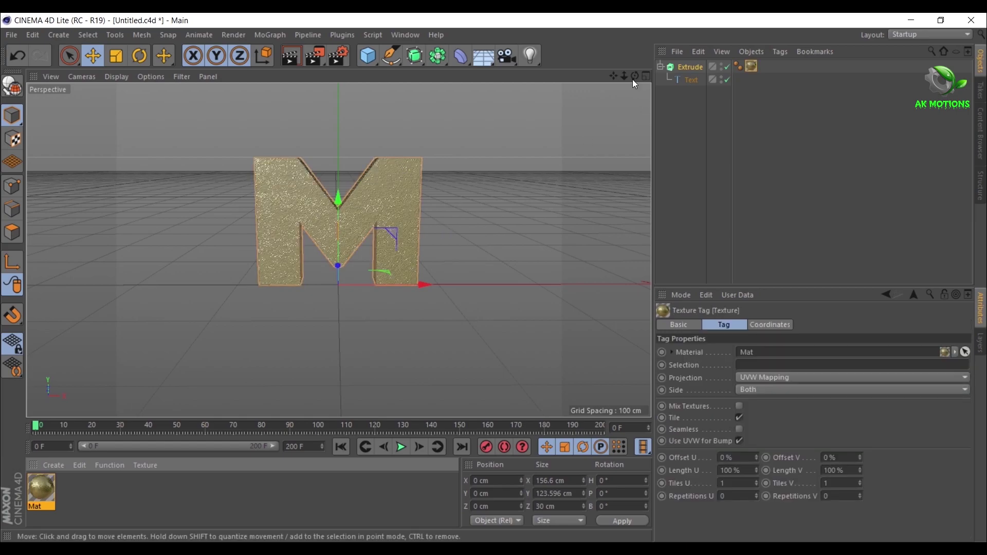
mouse_move(635, 76)
left_mouse_down()
mouse_move(427, 77)
mouse_move(457, 90)
mouse_move(636, 76)
left_mouse_up()
Step: Ctrl-drag copies of the Text object to create Text.1 through Text.5 inside Extrude
left_click(697, 82)
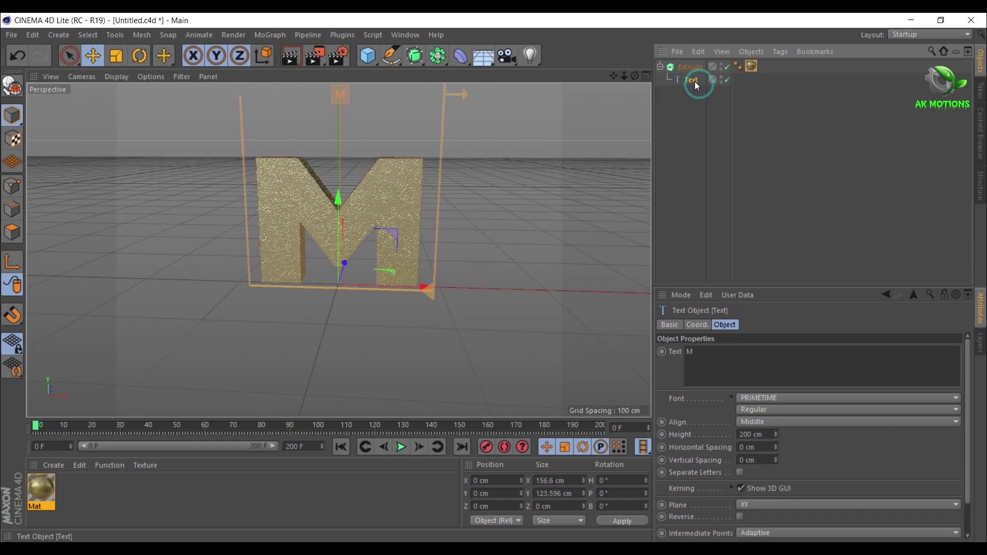
mouse_move(692, 82)
left_mouse_down()
mouse_move(693, 92)
mouse_move(679, 85)
left_mouse_up()
left_click(688, 117)
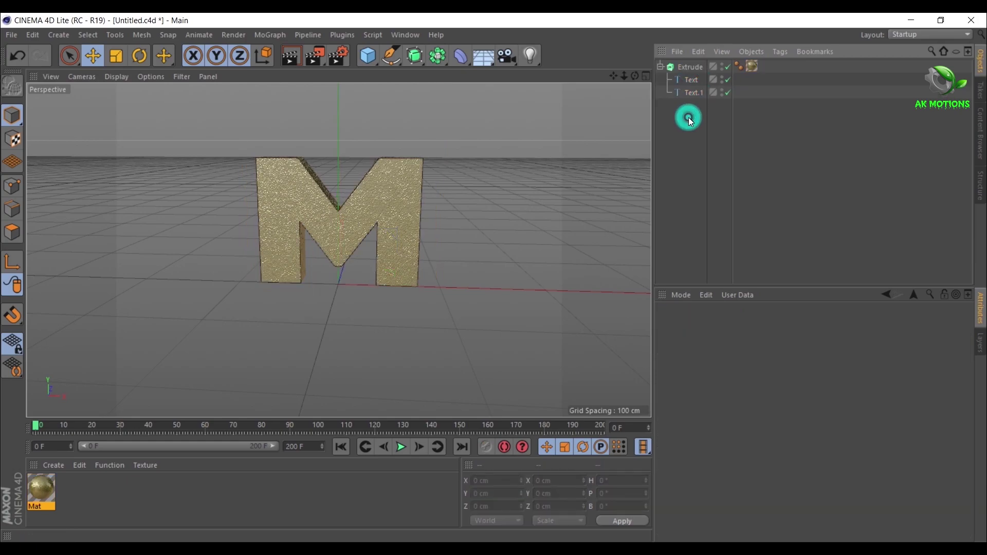
left_click(692, 79)
left_click(694, 90, "ctrl")
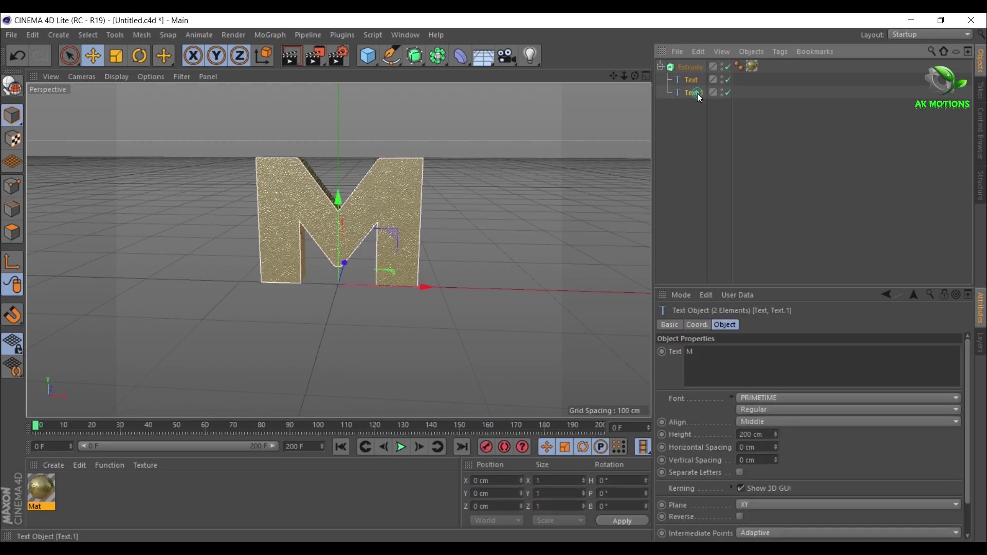
left_click_drag(697, 93, 690, 108, "ctrl")
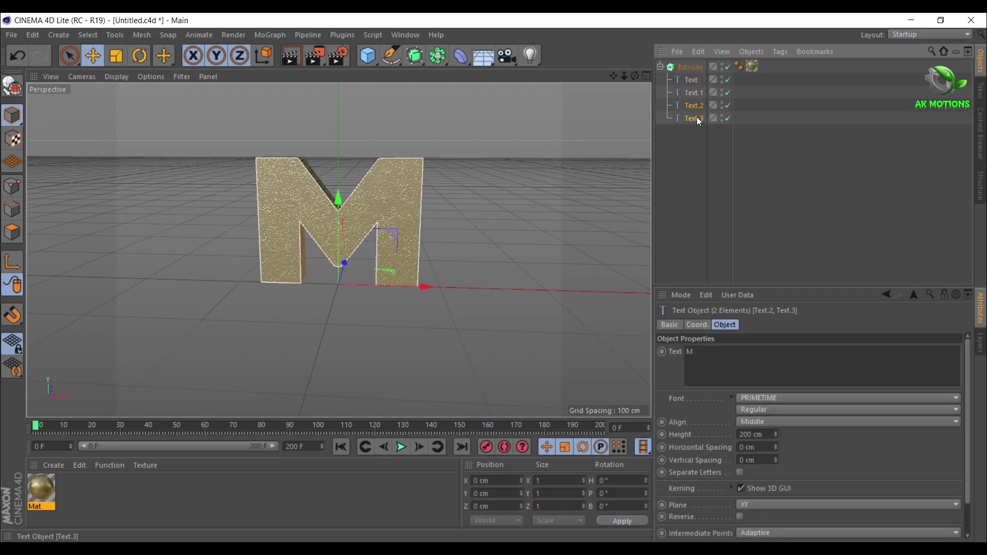
left_click_drag(680, 122, 680, 123, "ctrl")
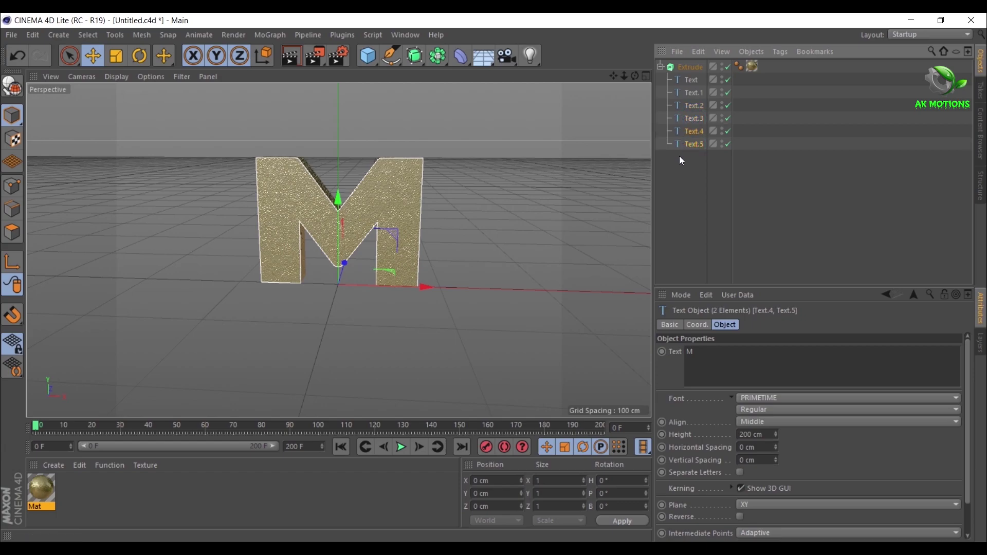
left_click(694, 184)
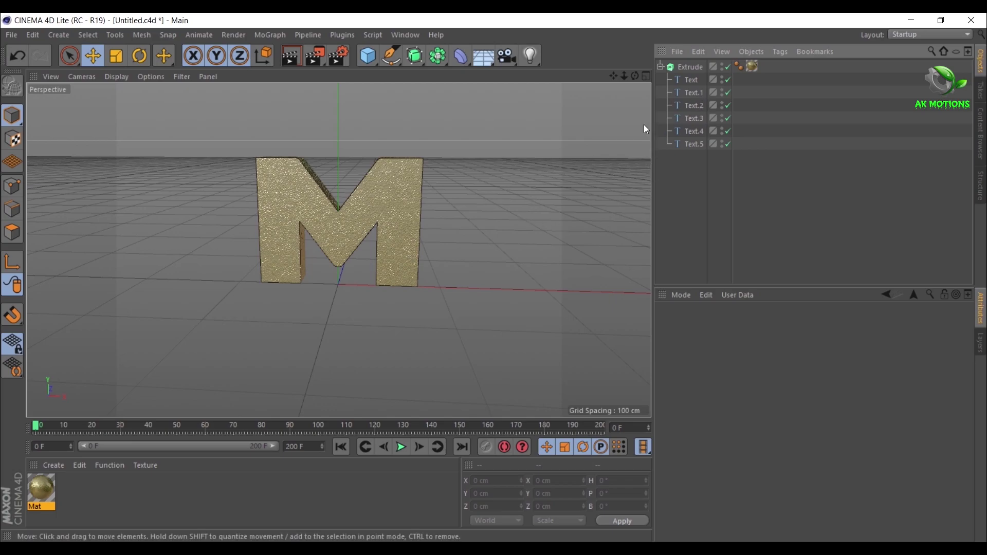
left_click_drag(635, 76, 609, 97)
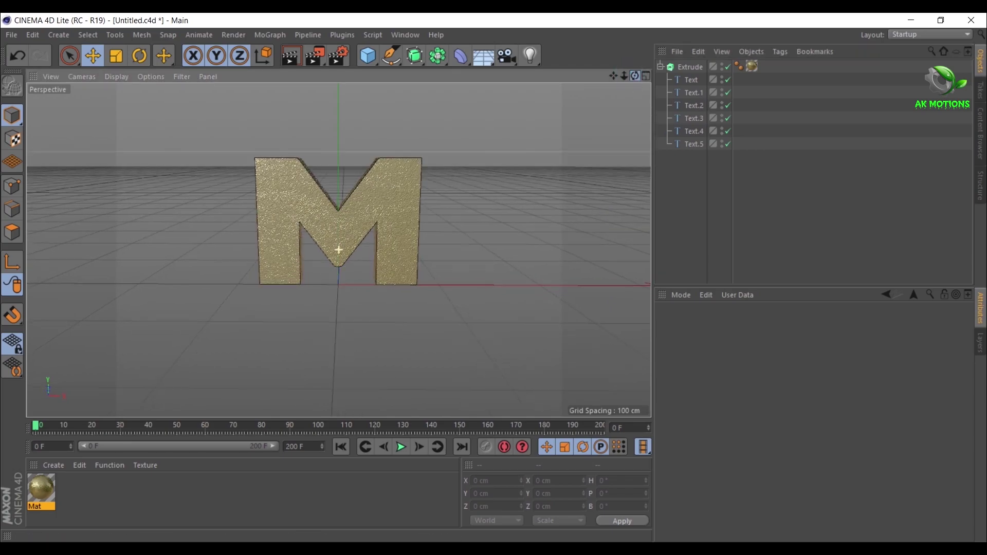
Step: Change Text.1's letter to A and Text.5's letter to R
left_click(694, 93)
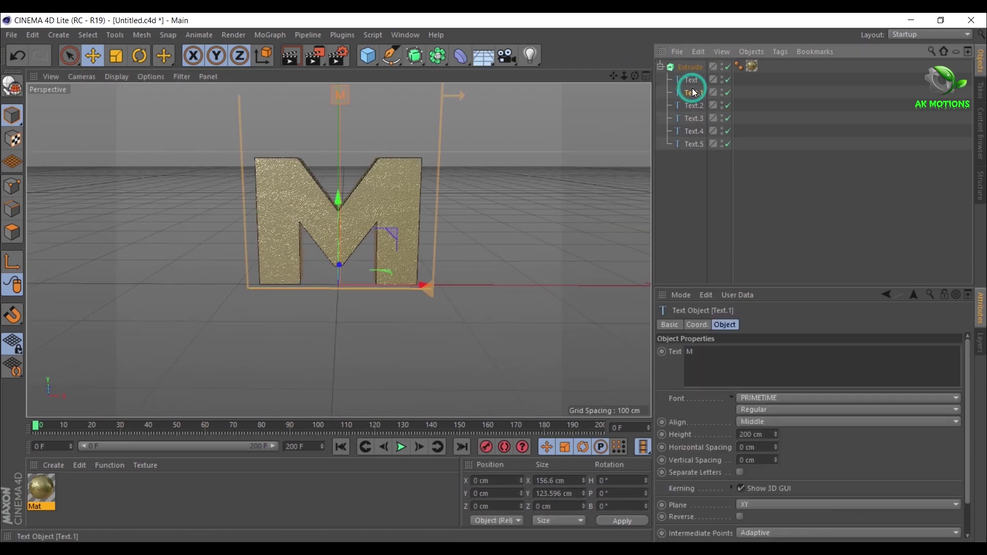
left_click(707, 350)
key("BackSpace")
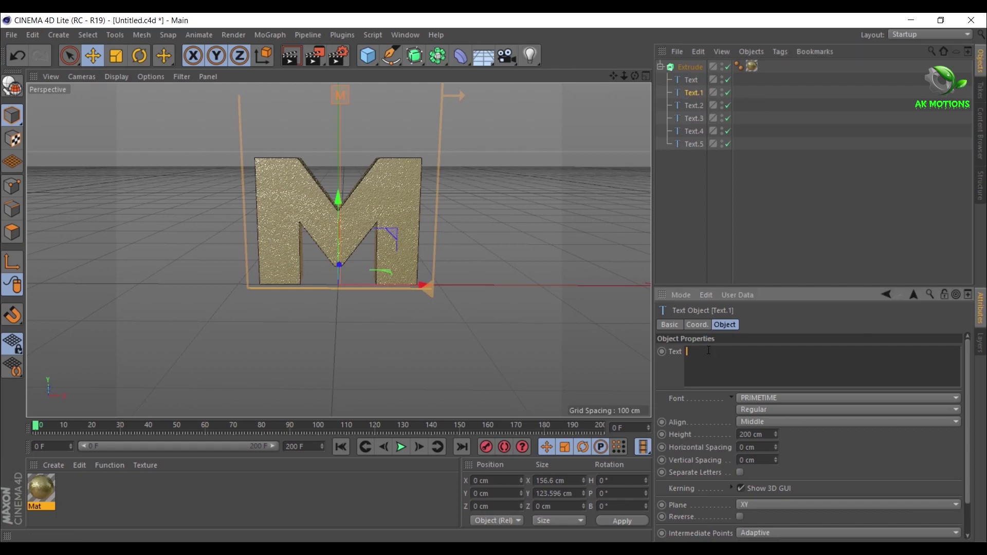
type("A")
left_click(693, 118)
left_click(700, 361)
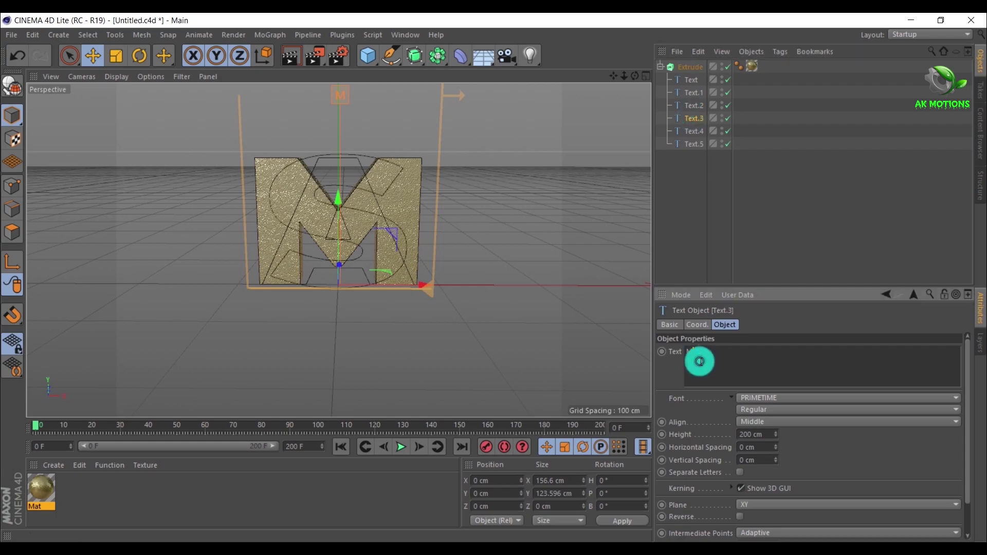
left_click(693, 144)
left_click(700, 358)
type("R")
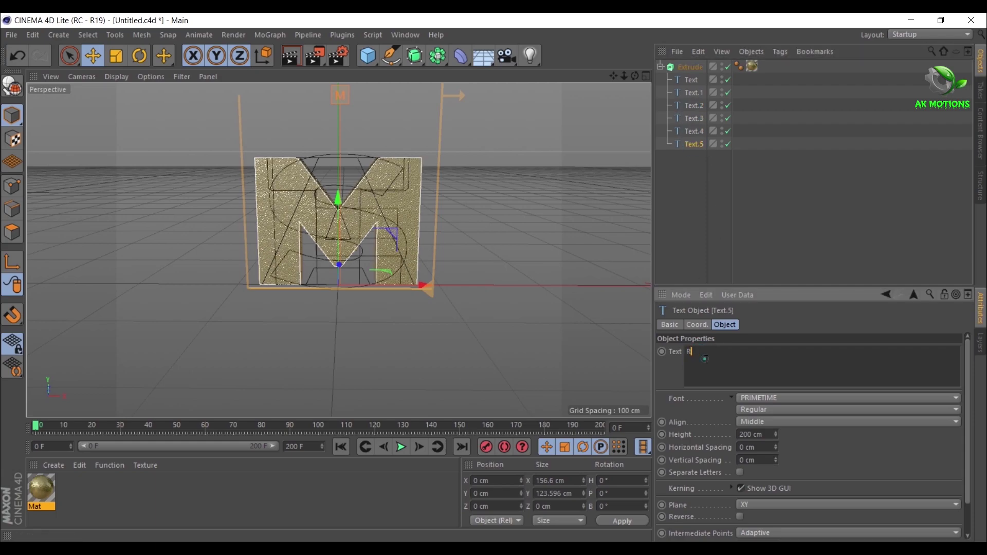
Step: Enable Hierarchical on the Extrude object so every child letter is extruded
left_click(374, 181)
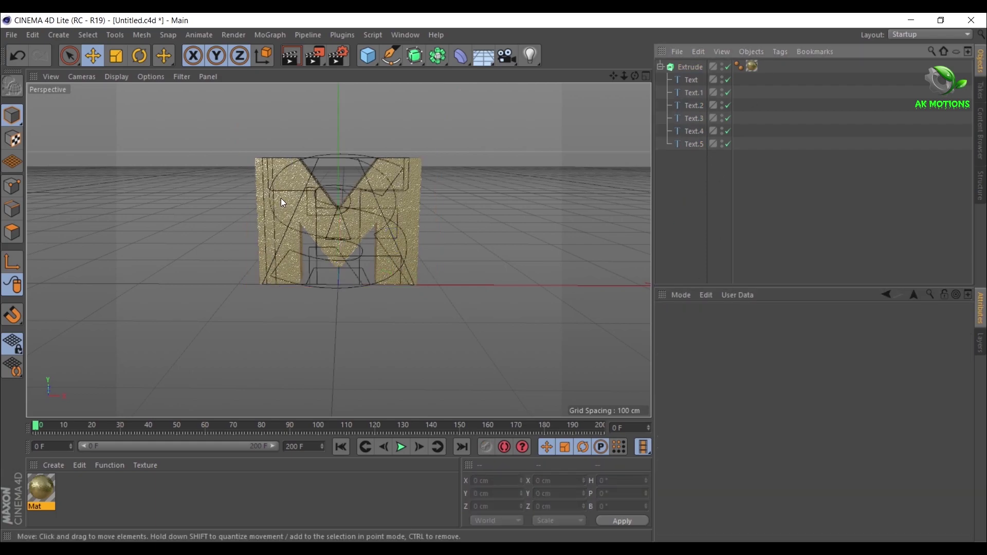
left_click(692, 67)
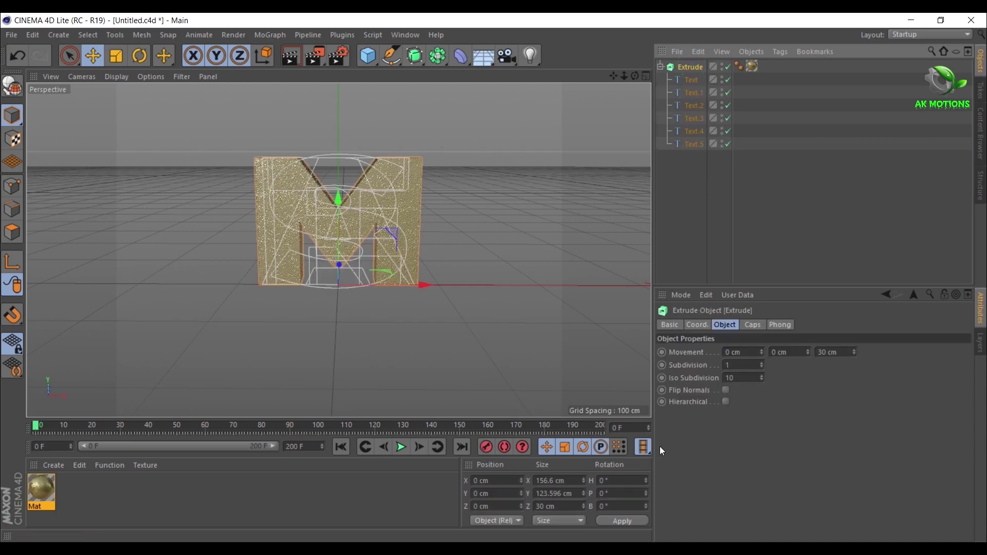
left_click(726, 402)
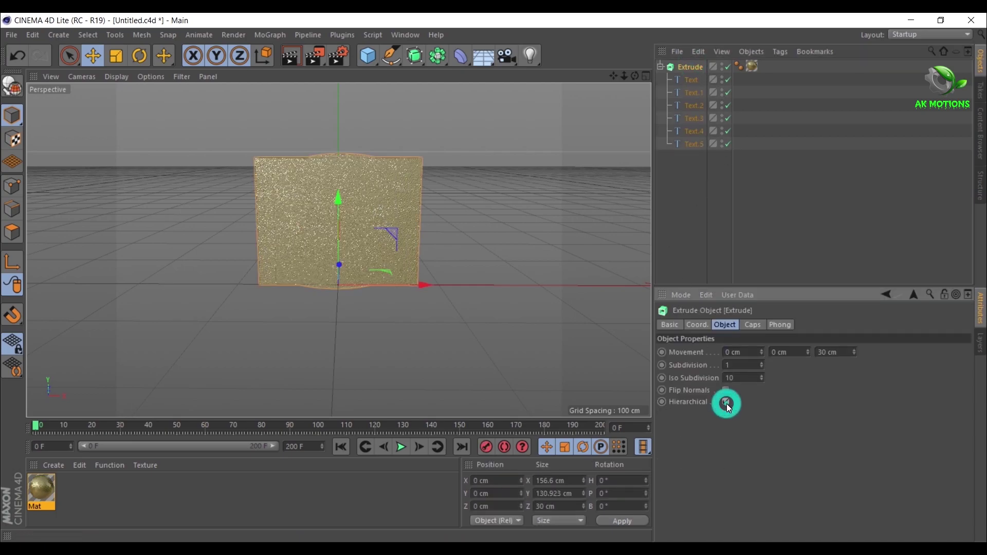
Step: Slide the letter A (Text.1) to the right with the Move tool
left_click(694, 93)
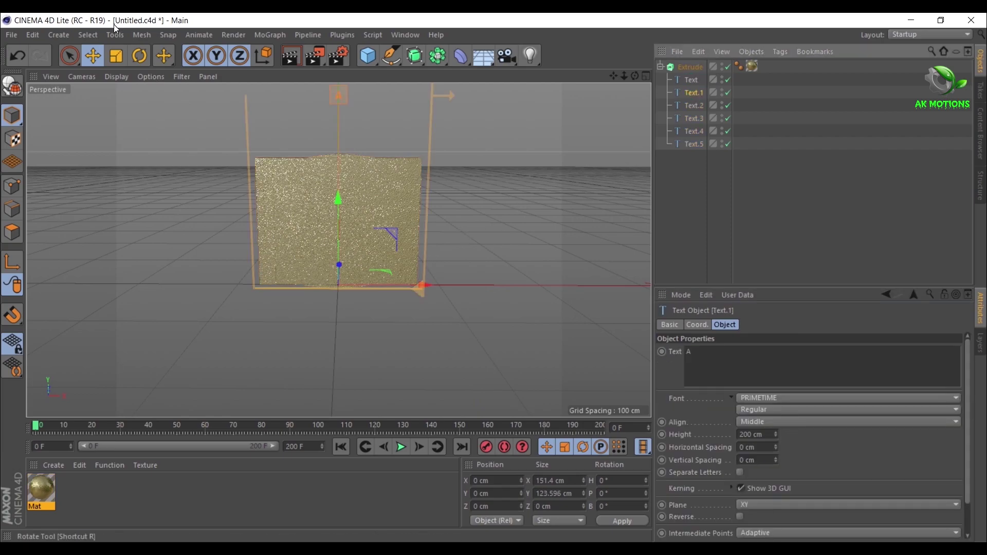
left_click(97, 59)
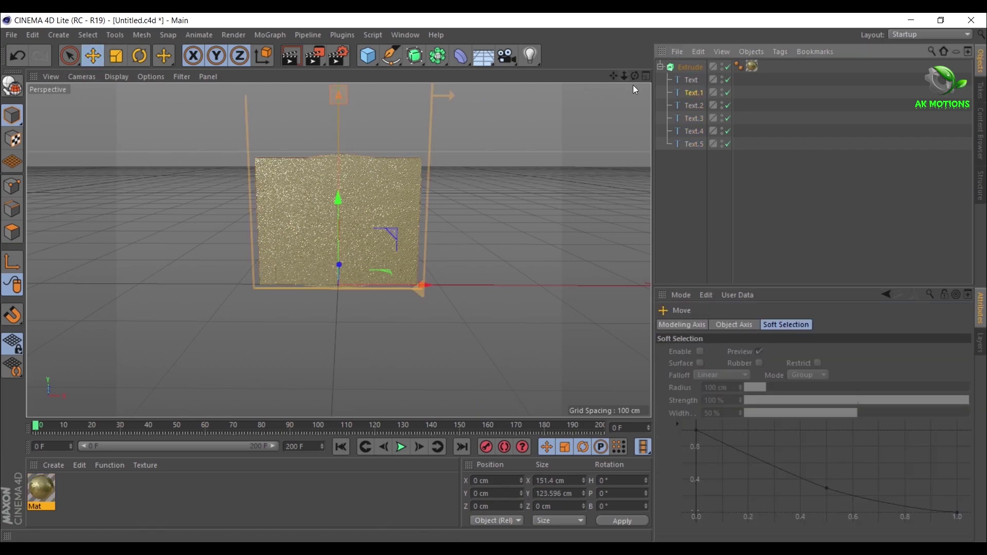
left_click(693, 92)
left_click_drag(425, 291, 578, 290)
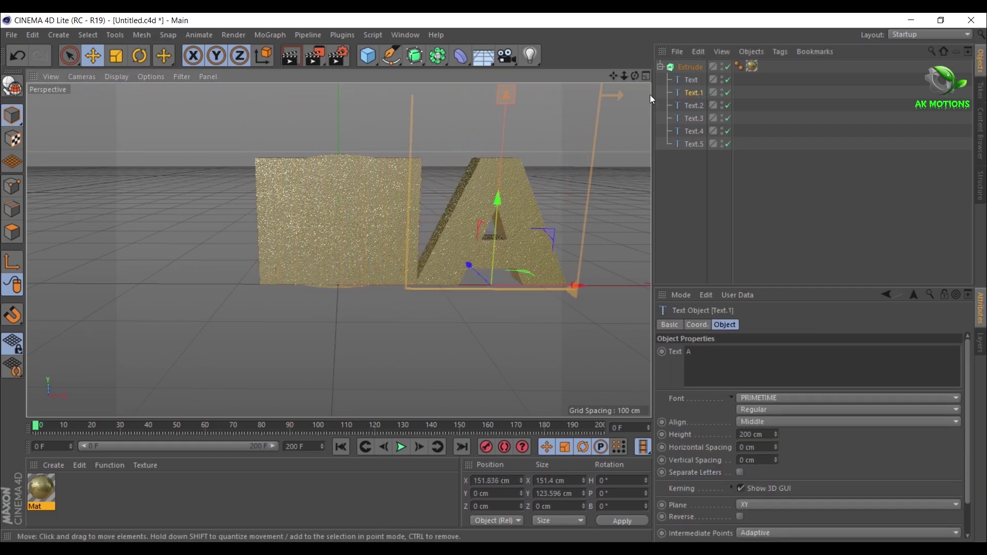
left_click_drag(624, 77, 511, 69)
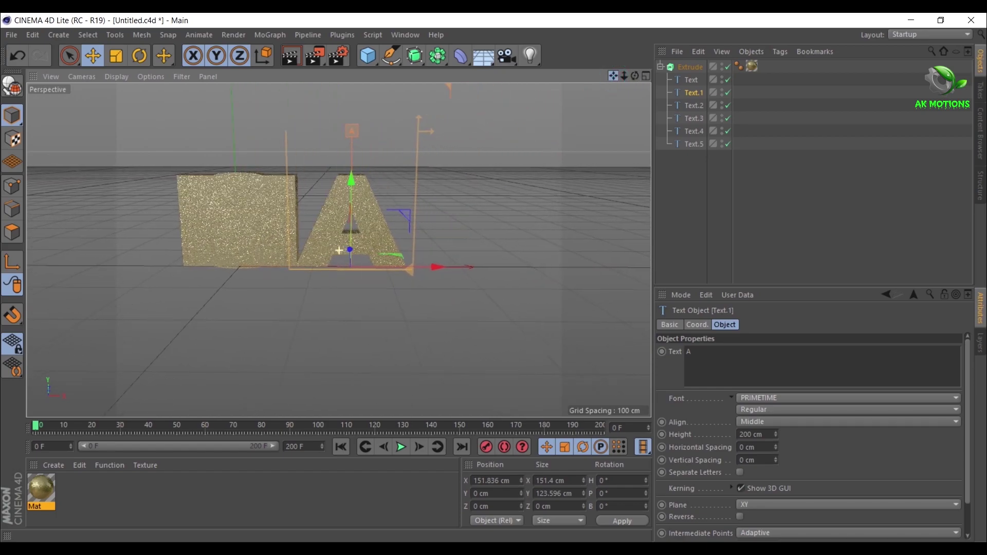
Step: Slide S beside the A, T to 363.162 cm and E to 490.269 cm along X
left_click(695, 104)
left_click_drag(327, 267, 515, 262)
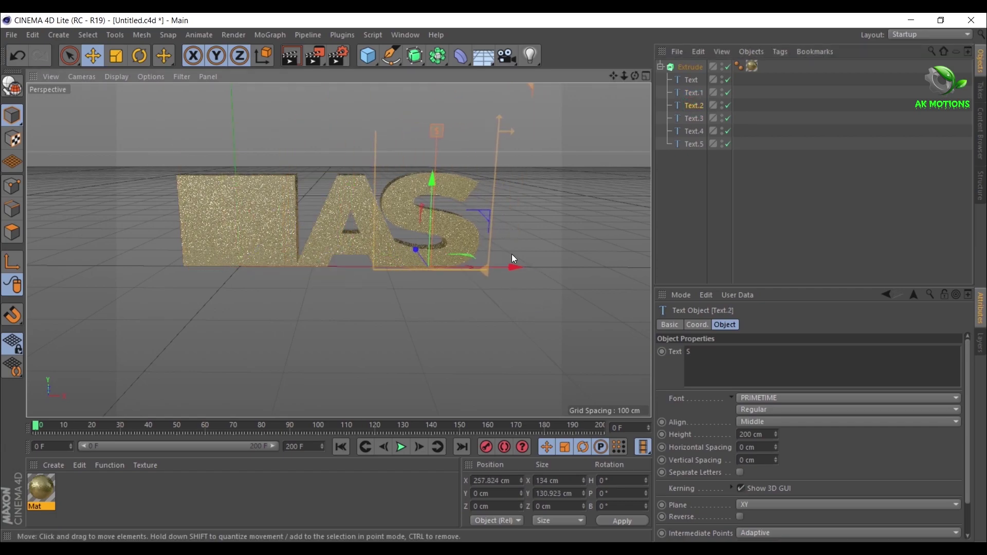
left_click(694, 119)
left_click_drag(330, 268, 600, 297)
scroll(603, 301, "down", 5)
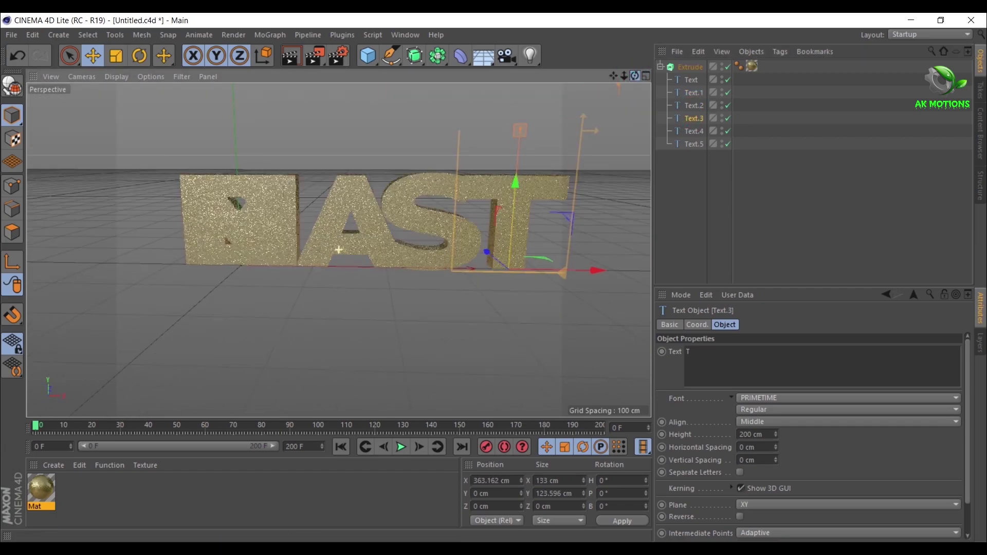
left_click(694, 131)
left_click_drag(312, 265, 614, 281)
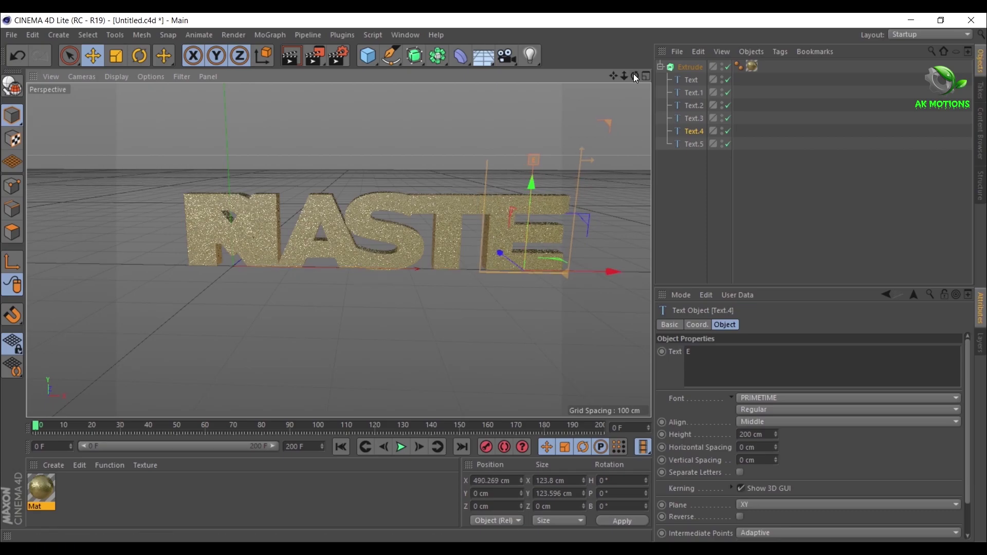
left_click_drag(634, 76, 569, 77)
Step: Slide the R right to complete MASTER, then recentre the view on the word
left_click(753, 143)
left_click_drag(329, 268, 649, 300)
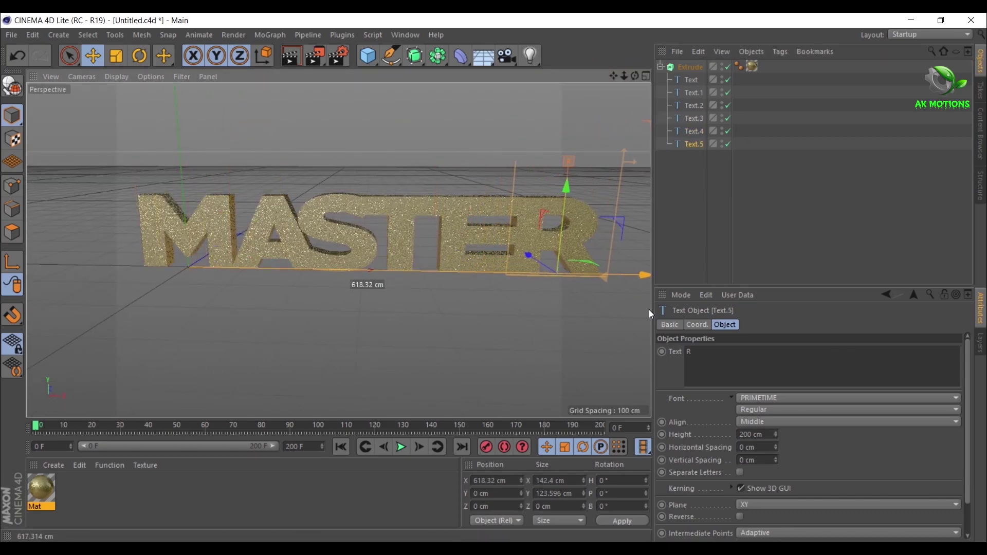
mouse_move(637, 76)
left_mouse_down()
mouse_move(646, 68)
mouse_move(576, 88)
mouse_move(635, 65)
left_mouse_up()
left_click(684, 185)
left_click_drag(614, 76, 622, 102)
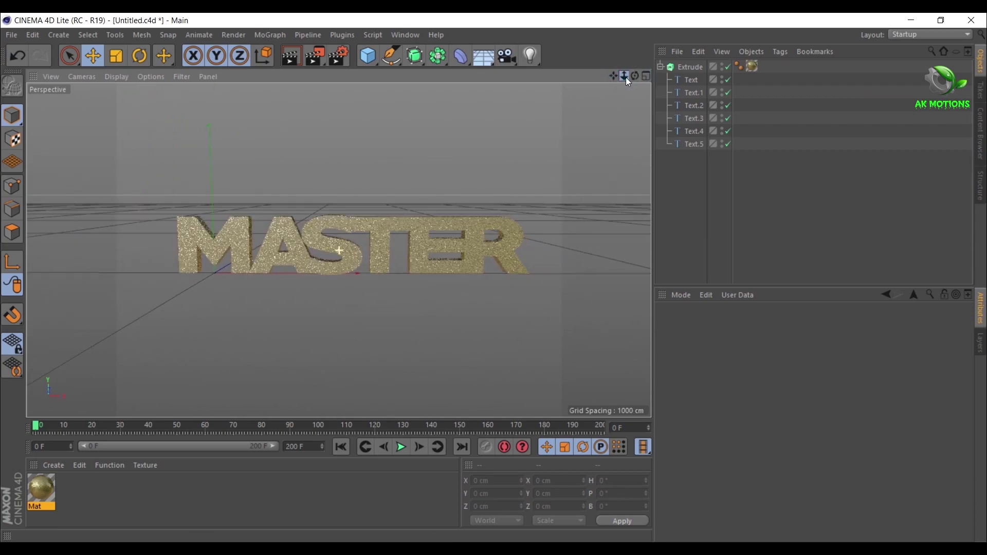
Step: Add an area light centred on MASTER, widen and heighten it, and push it in front of the text
left_click(530, 55)
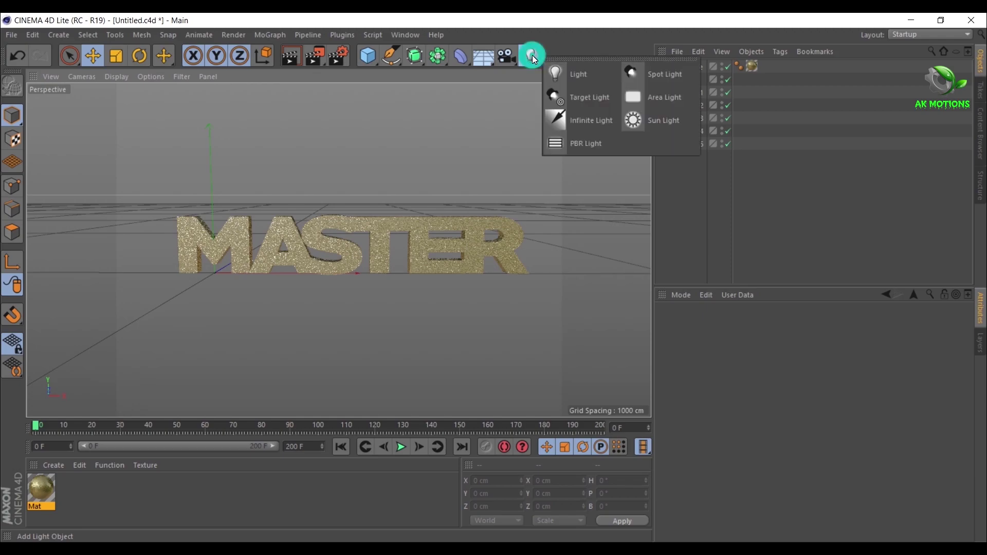
left_click(666, 96)
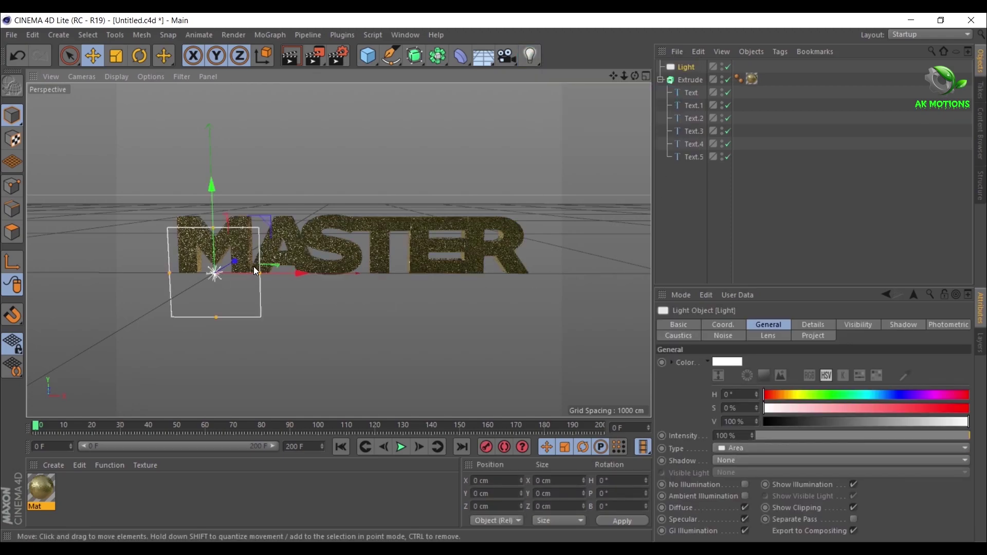
left_click_drag(303, 272, 440, 297)
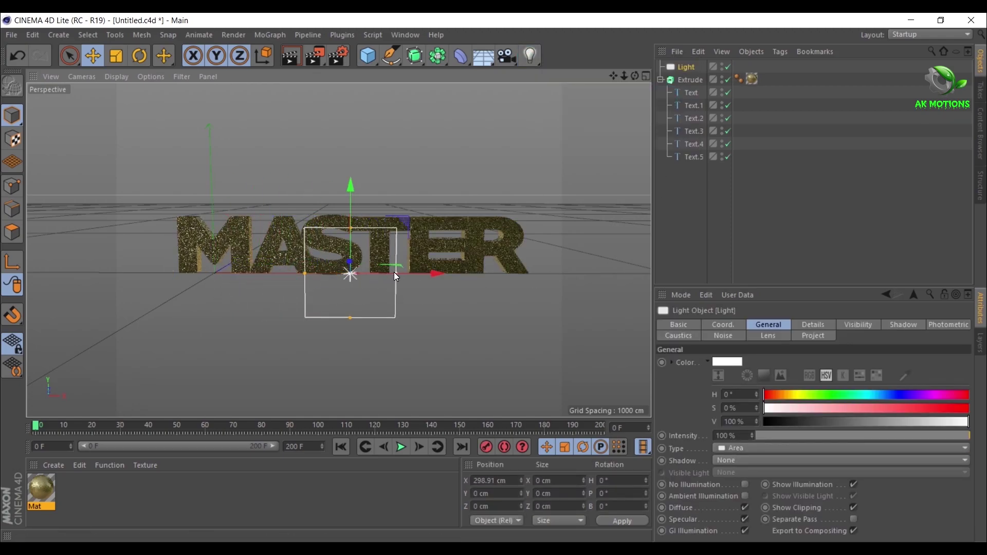
left_click_drag(395, 273, 545, 291)
left_click_drag(352, 228, 351, 169)
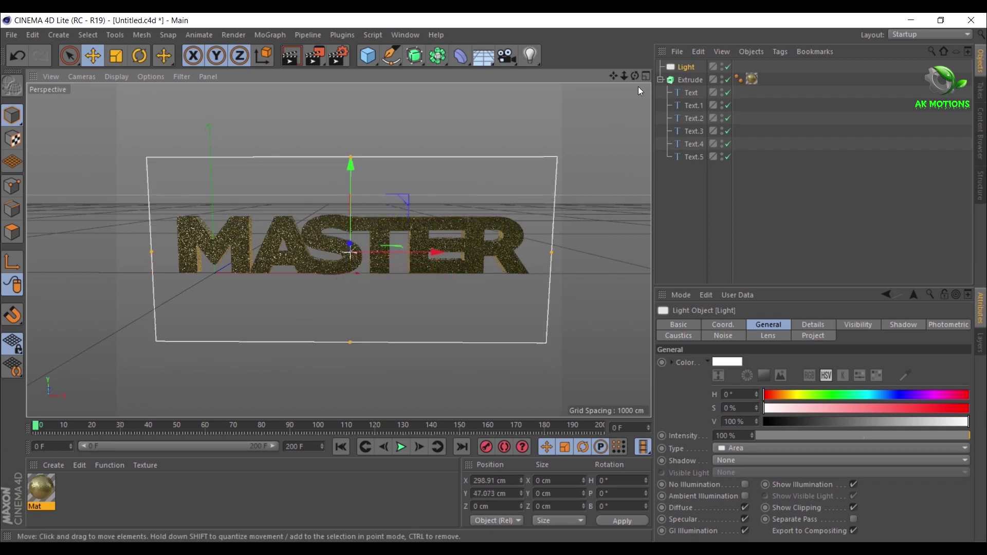
left_click_drag(634, 77, 534, 95)
scroll(425, 269, "down", 5)
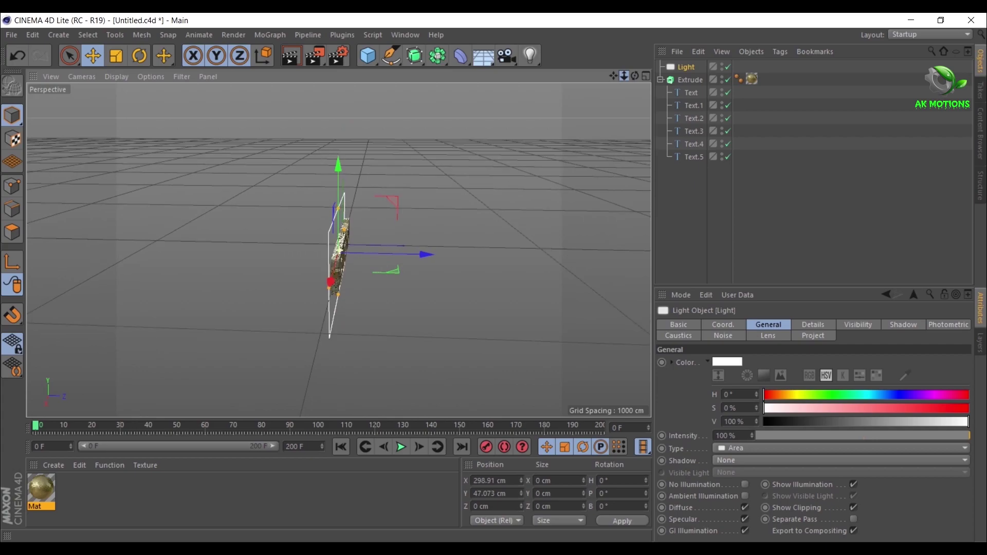
scroll(424, 269, "up", 1)
left_click_drag(421, 253, 241, 267)
left_click_drag(635, 76, 648, 82)
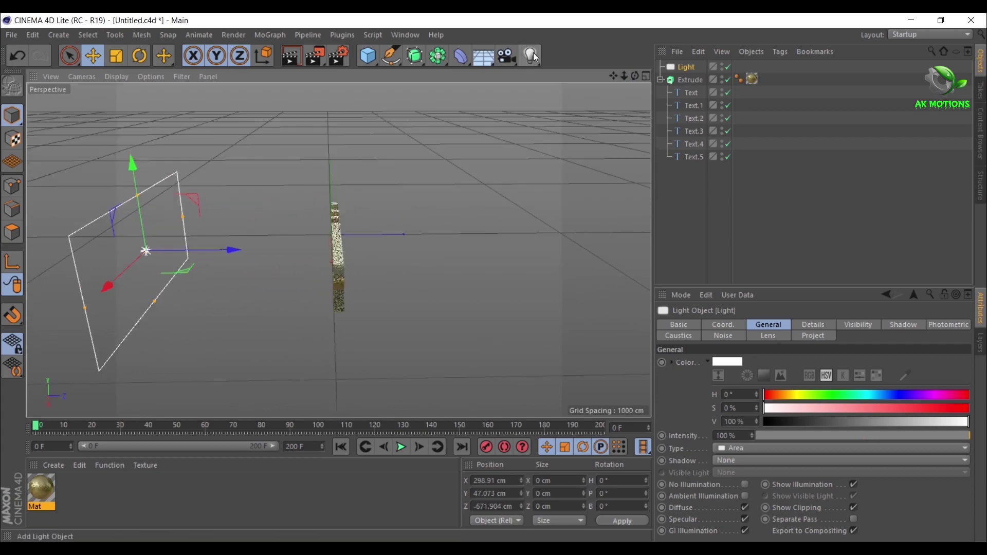
Step: Add a spot light and move it far forward along Z
left_click_drag(530, 55, 653, 74)
left_click_drag(406, 234, 51, 235)
left_click_drag(624, 75, 601, 76)
left_click_drag(613, 76, 712, 92)
left_click_drag(259, 250, 224, 257)
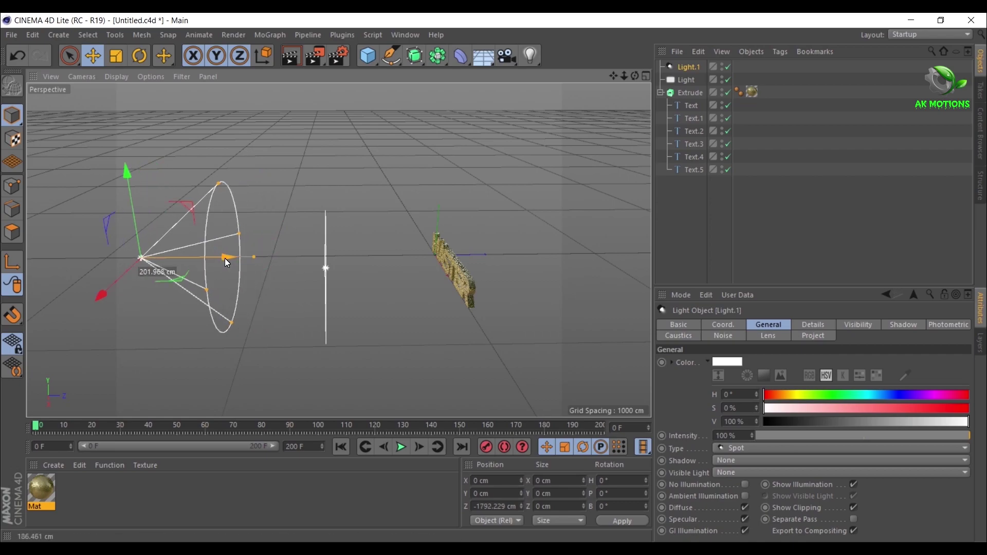
Step: Move the spot light further back along Z and to X 283.745 cm
left_click_drag(623, 76, 591, 77)
scroll(338, 250, "up", 3)
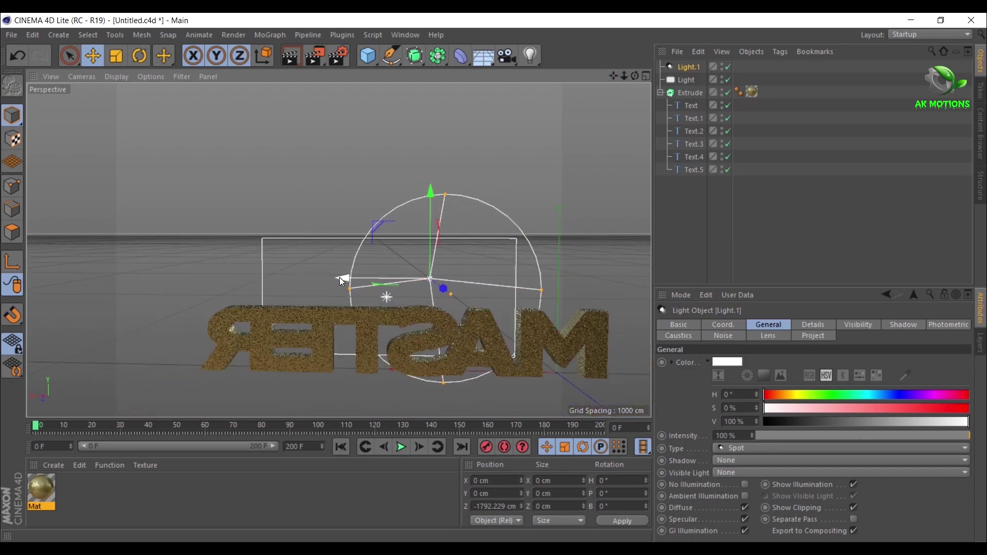
left_click_drag(339, 276, 291, 286)
Step: Orbit to a near-front view of MASTER and deselect everything
left_click_drag(635, 76, 553, 73)
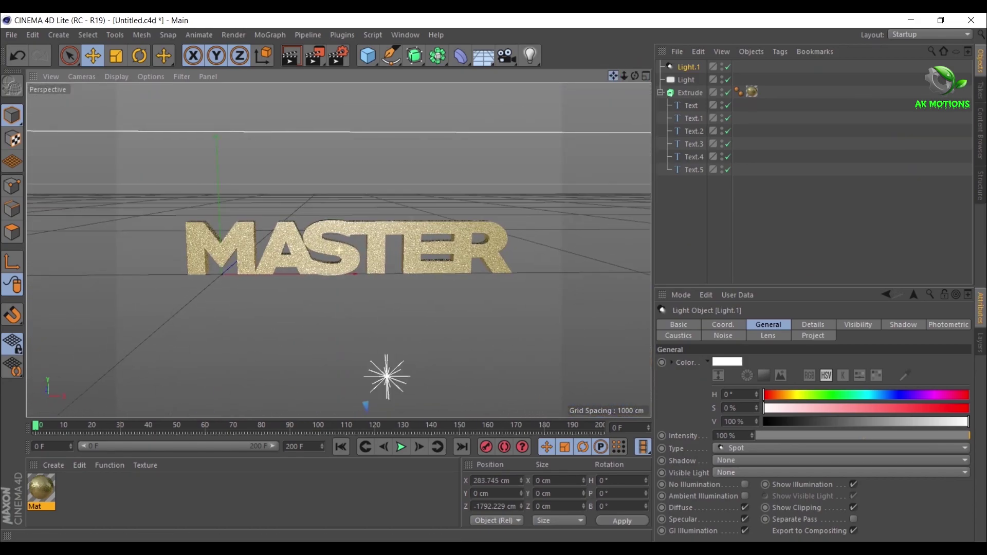
mouse_move(612, 75)
left_mouse_down()
mouse_move(604, 75)
mouse_move(624, 77)
mouse_move(598, 80)
left_mouse_up()
left_click_drag(634, 77, 636, 76)
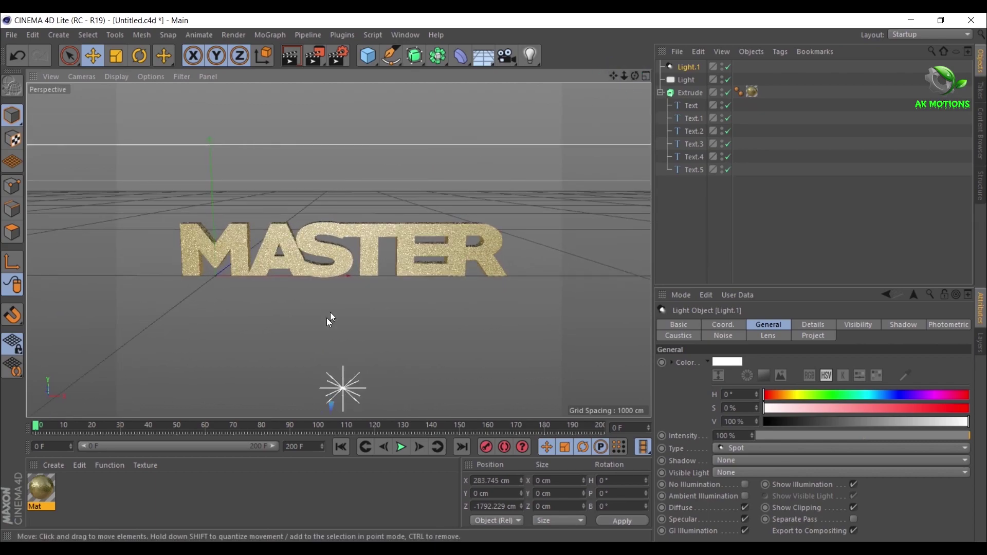
left_click(303, 484)
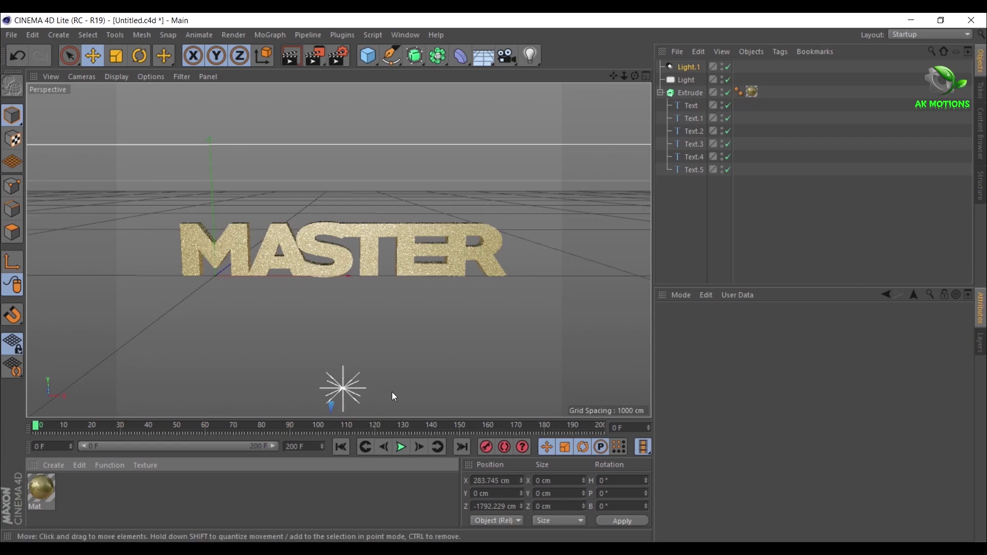
Step: Record a position keyframe for the T letter (Text.3) at frame 50
left_click(694, 131)
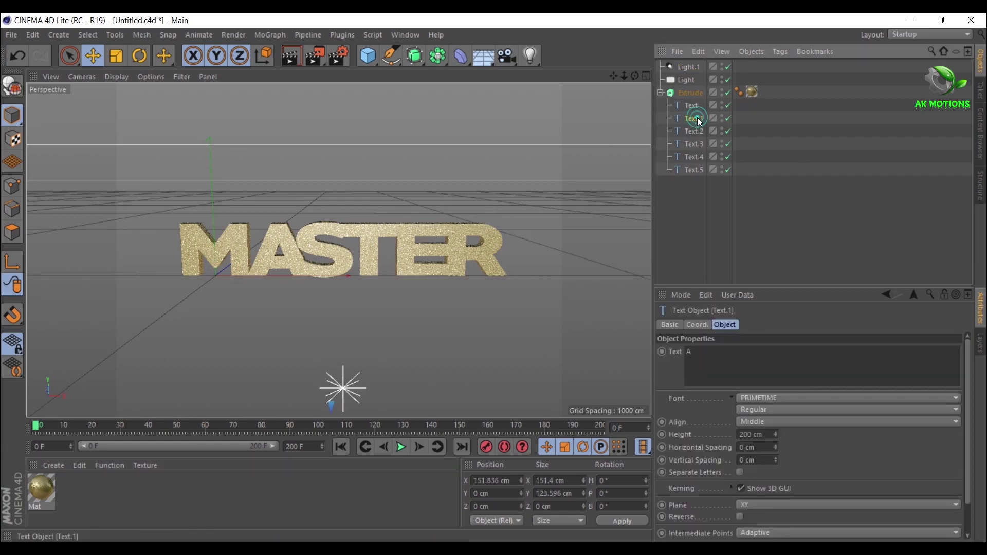
left_click(699, 149)
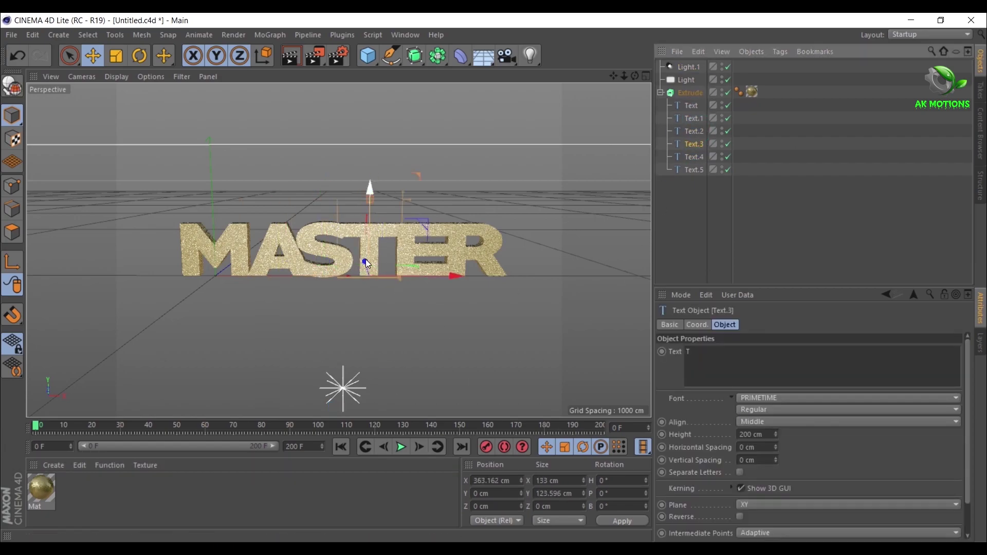
mouse_move(37, 432)
left_mouse_down()
mouse_move(178, 438)
mouse_move(35, 426)
left_mouse_up()
left_click(491, 456)
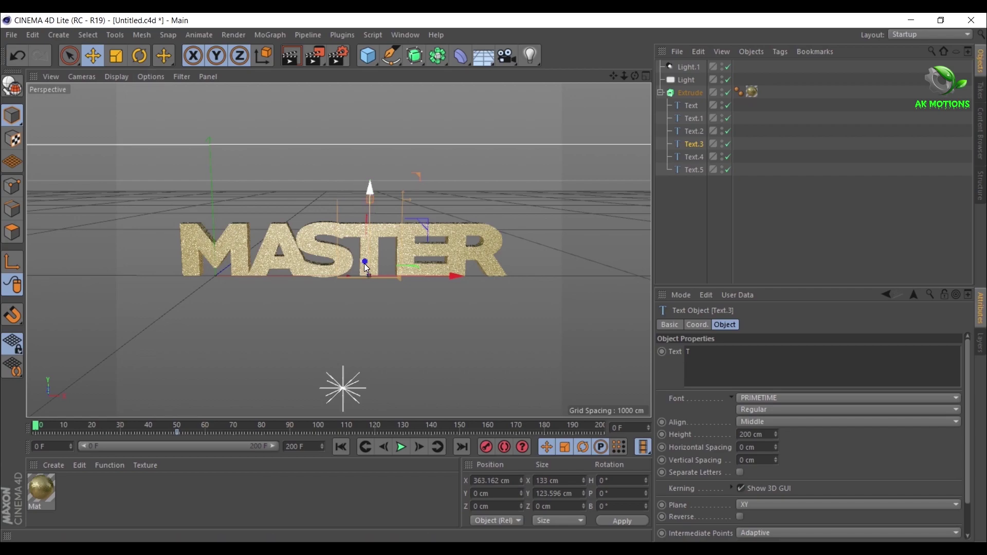
Step: Raise the T to Y 134.1 cm and pull it forward to Z -798.192 cm
left_click_drag(372, 190, 375, 163)
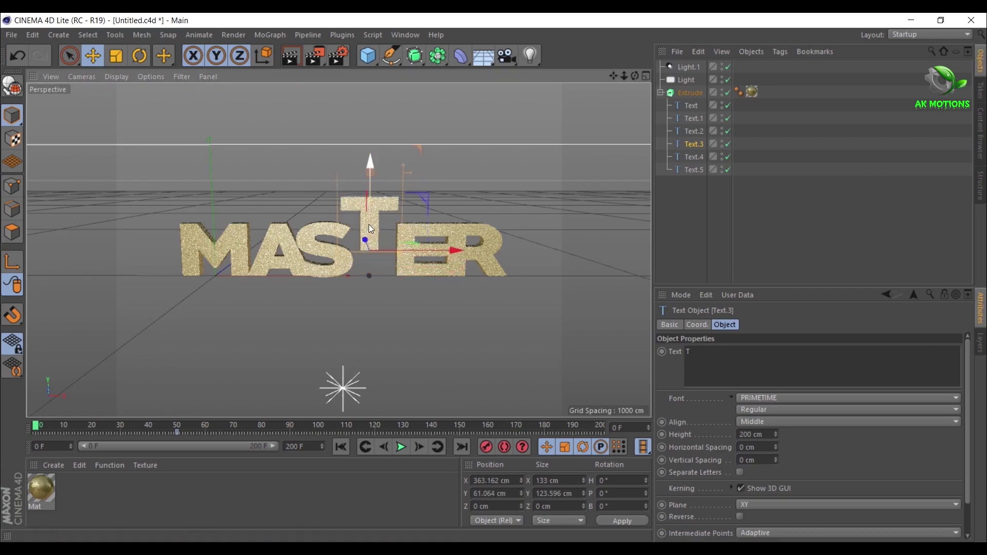
left_click_drag(365, 242, 420, 382)
left_click_drag(443, 340, 445, 240)
left_click_drag(432, 315, 477, 375)
left_click_drag(498, 315, 501, 304)
left_click_drag(473, 359, 443, 320)
left_click(139, 55)
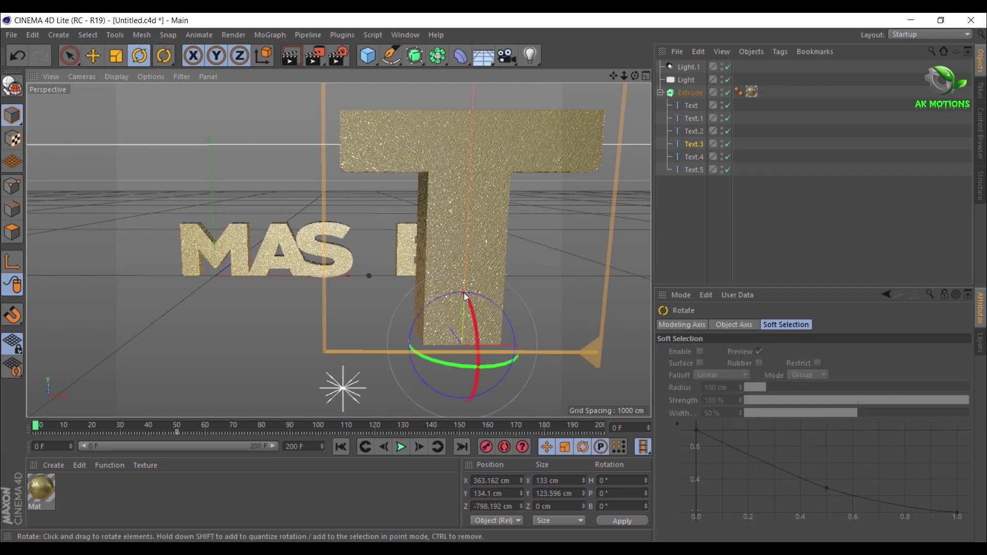
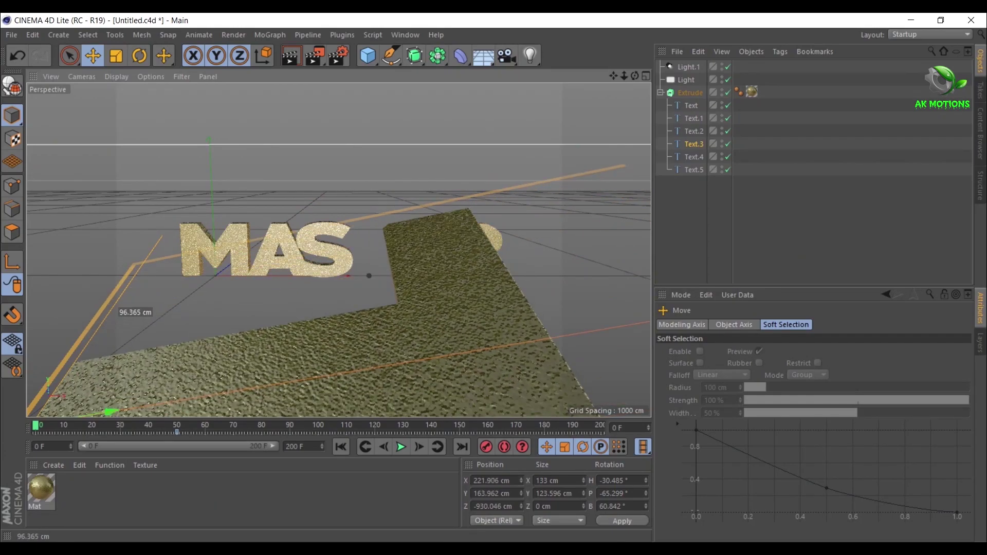
Step: Push the T letter further away from the word and tilt it to a new angle
left_click_drag(172, 328, 76, 286)
left_click_drag(623, 76, 520, 185)
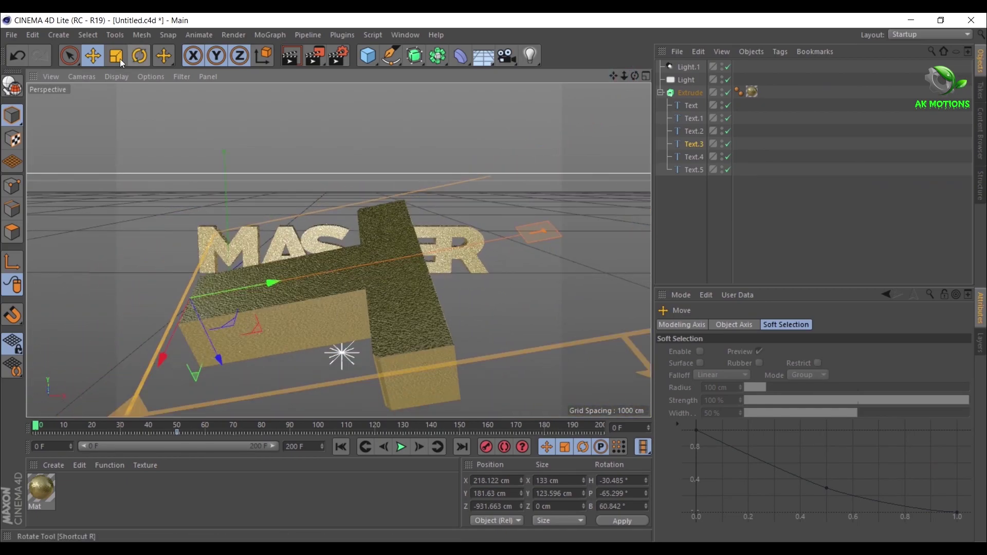
left_click(140, 55)
left_click_drag(171, 330, 178, 303)
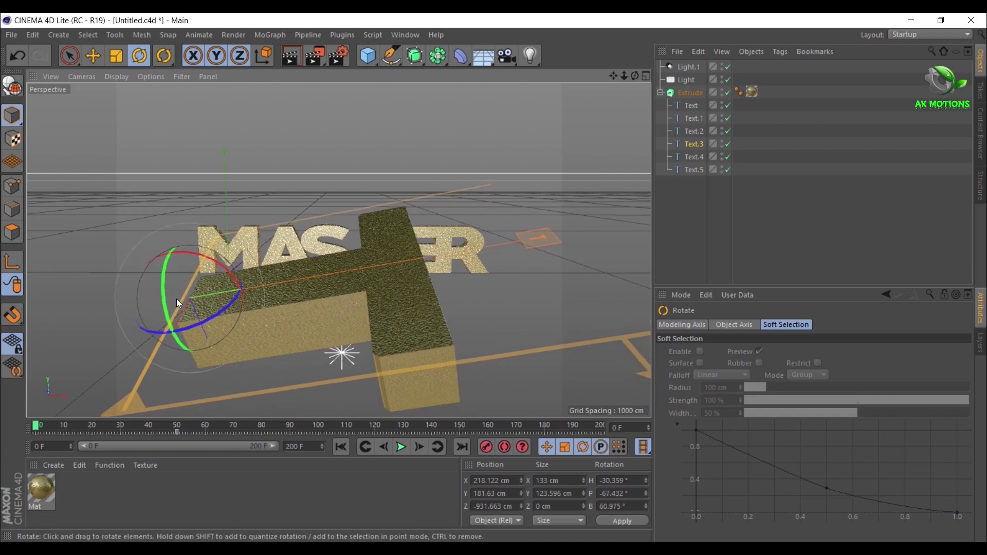
Step: Shift the T down and left, then scrub forward to preview it flying in
key("e")
left_click_drag(232, 351, 136, 394)
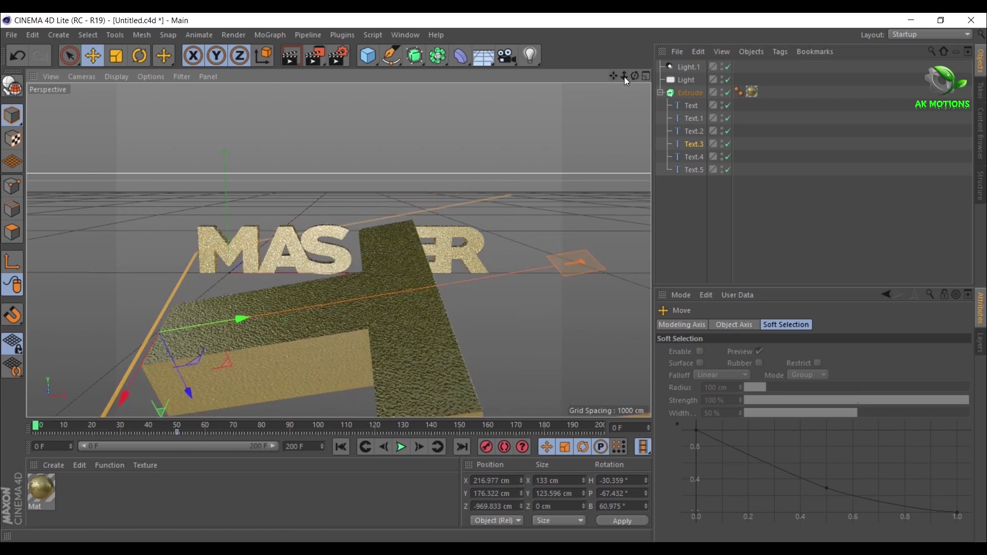
mouse_move(625, 77)
left_mouse_down()
mouse_move(645, 78)
mouse_move(636, 78)
left_mouse_up()
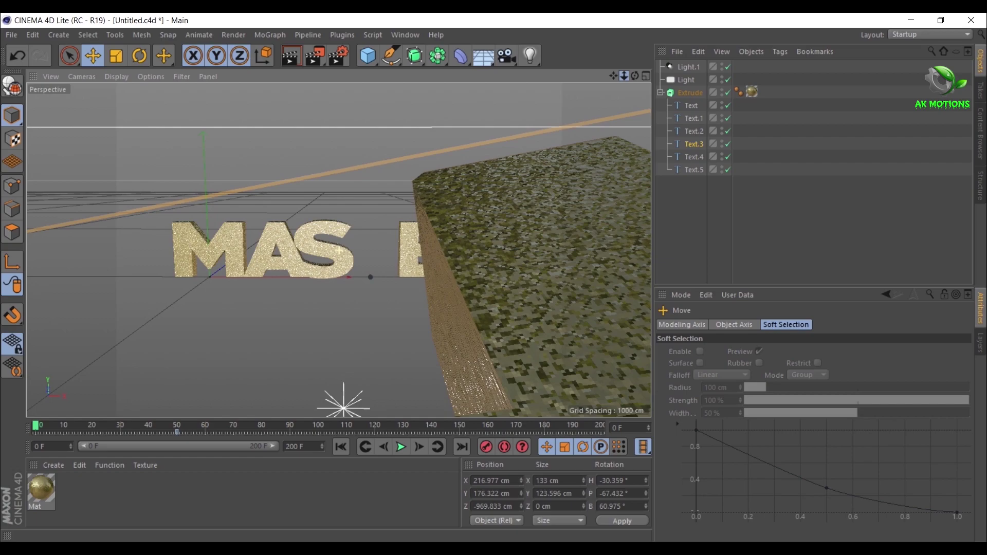
left_click_drag(624, 76, 630, 76)
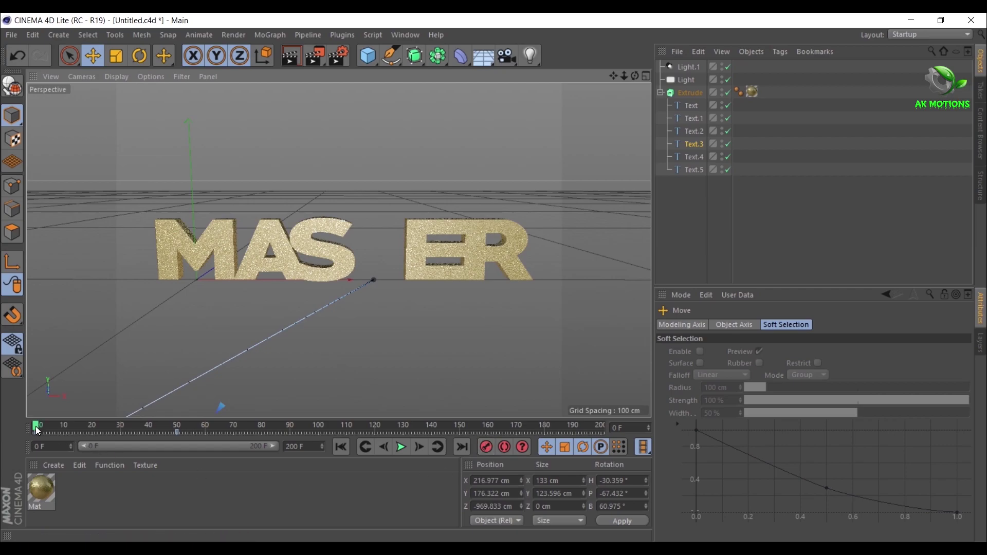
left_click_drag(36, 426, 1, 461)
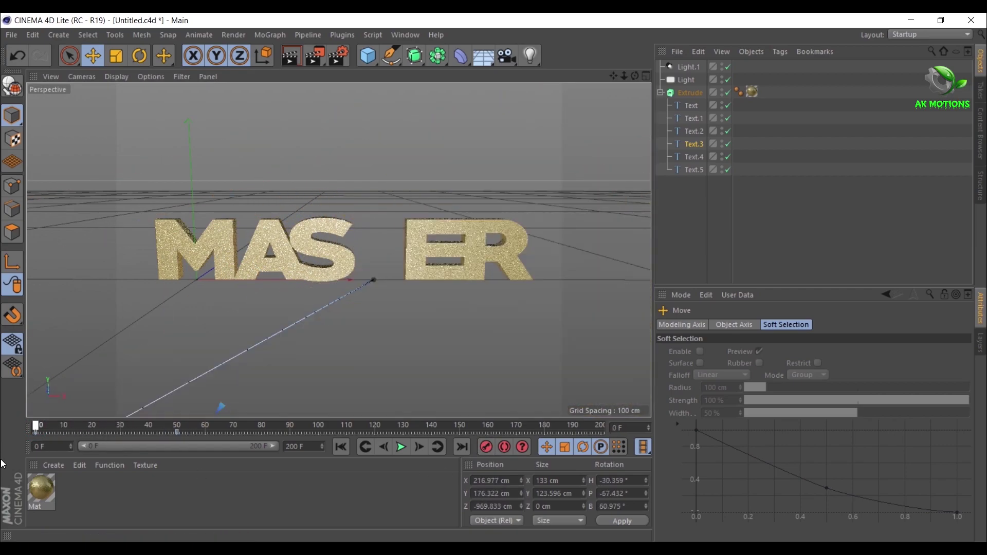
left_click(401, 454)
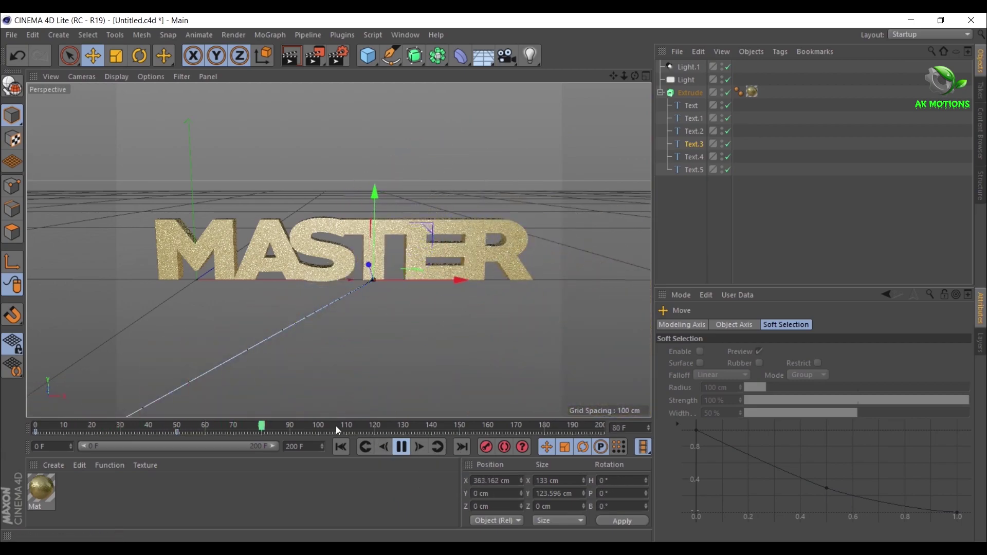
left_click_drag(294, 432, 26, 446)
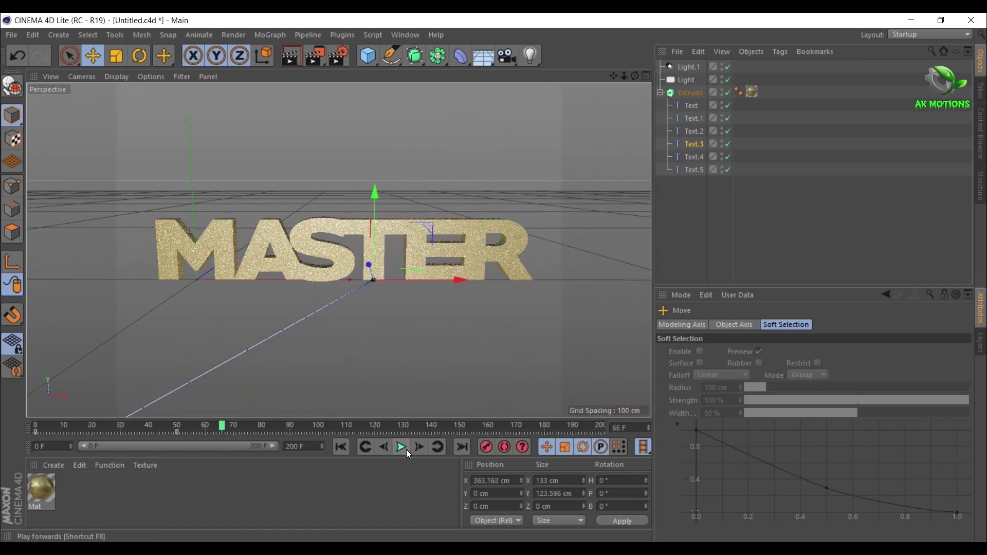
left_click(401, 446)
left_click_drag(220, 431, 3, 475)
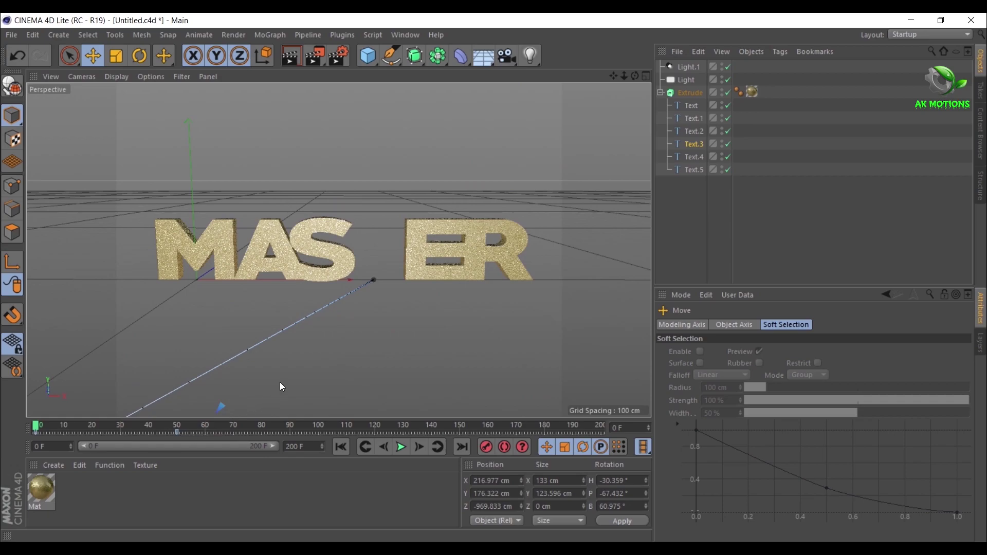
Step: Record a key for the S (Text.2) at frame 53, then return to frame 0
left_click(694, 131)
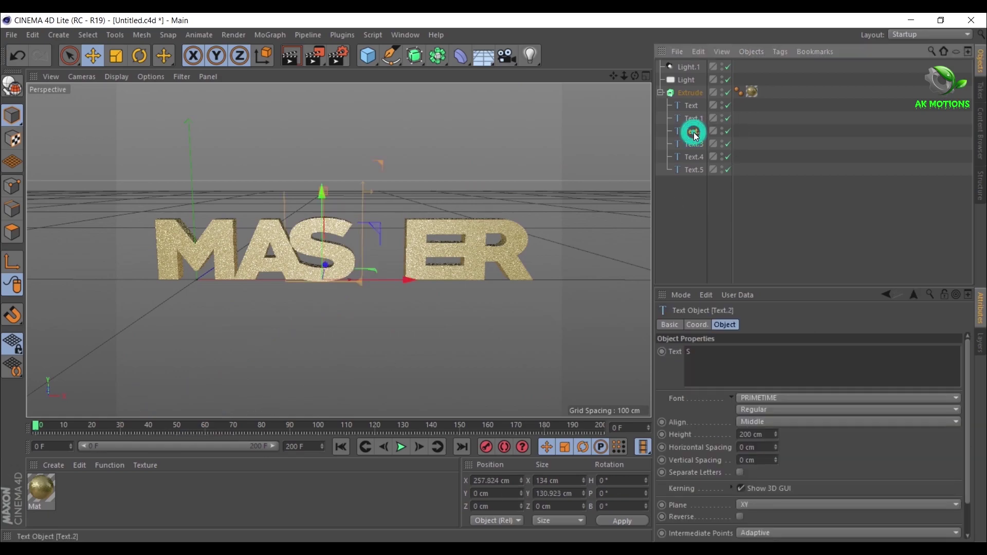
left_click(186, 426)
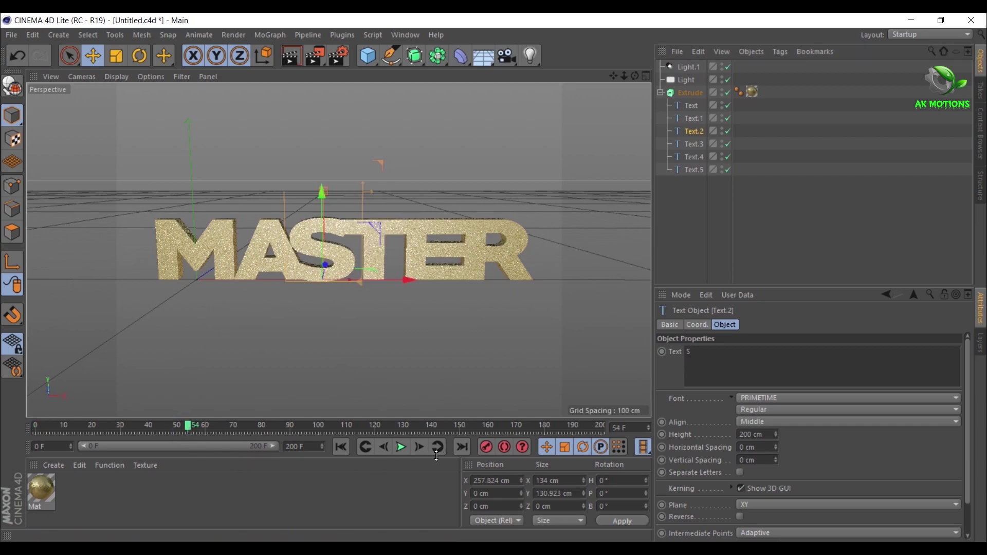
left_click(486, 449)
left_click_drag(186, 426, 2, 462)
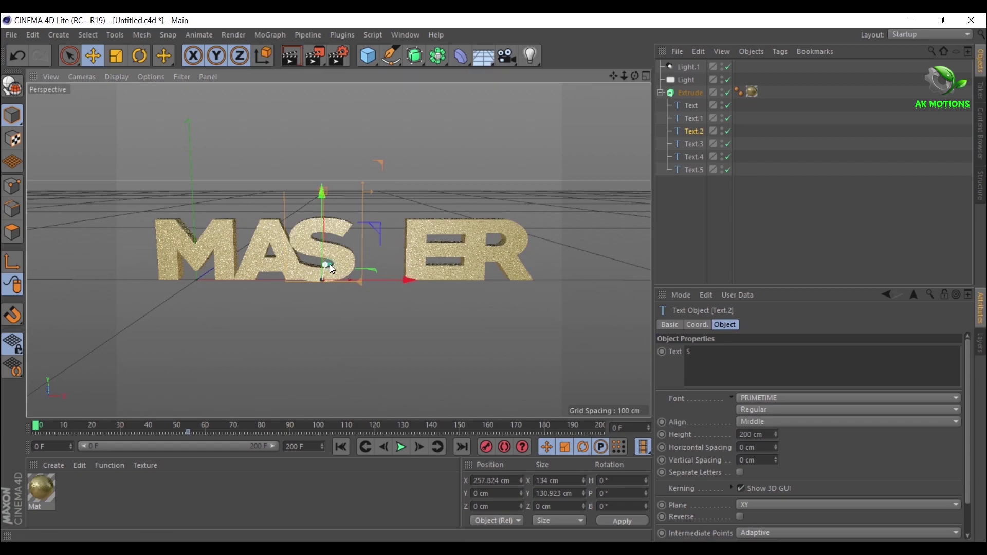
Step: Pull the S toward the camera and tilt it, bringing its pitch to about -23°
left_click_drag(326, 268, 238, 364)
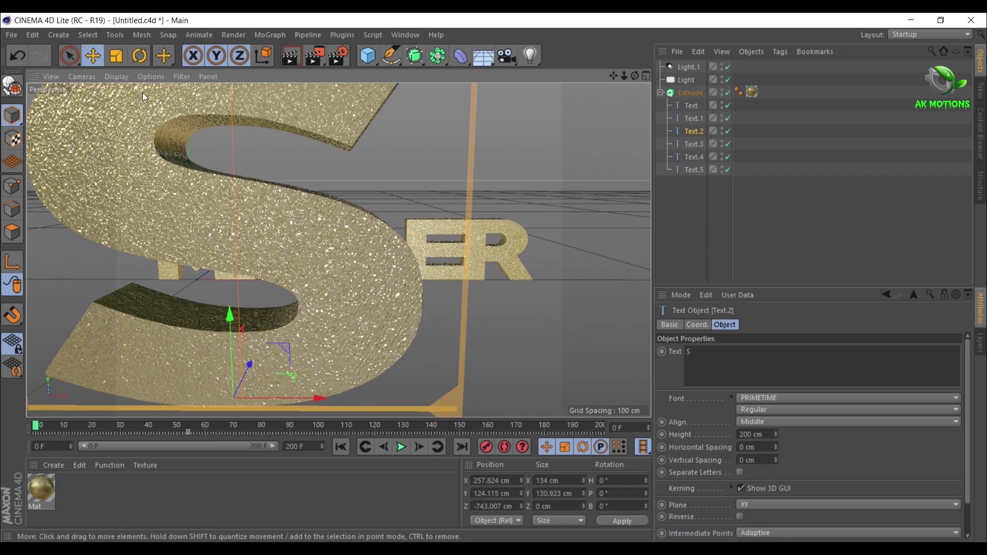
left_click(139, 55)
left_click_drag(278, 415, 276, 396)
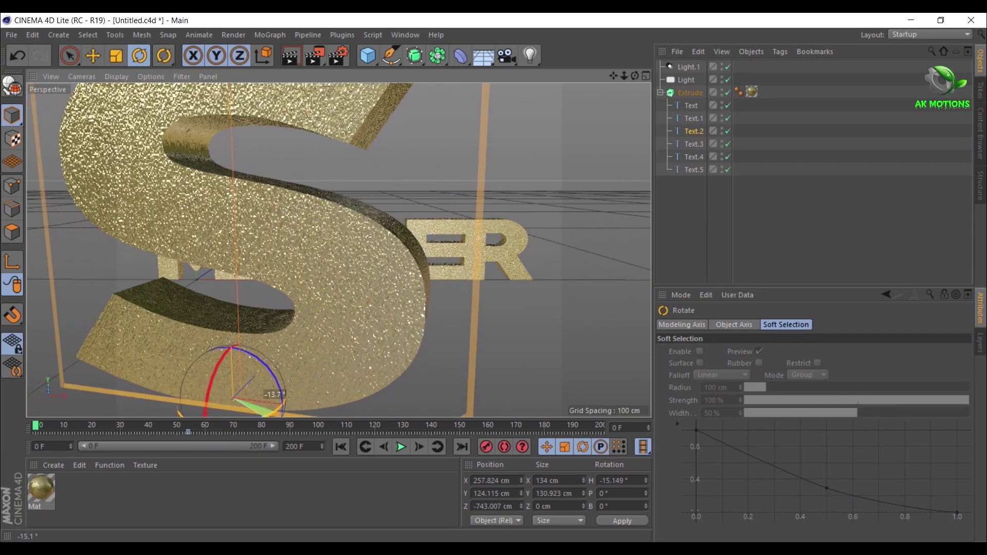
left_click_drag(215, 372, 248, 412)
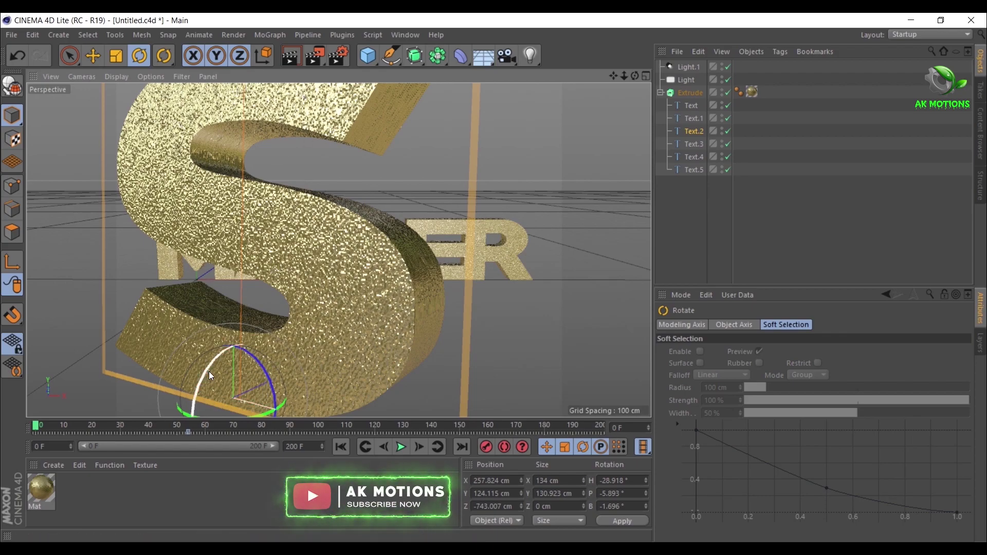
left_click_drag(208, 371, 195, 332)
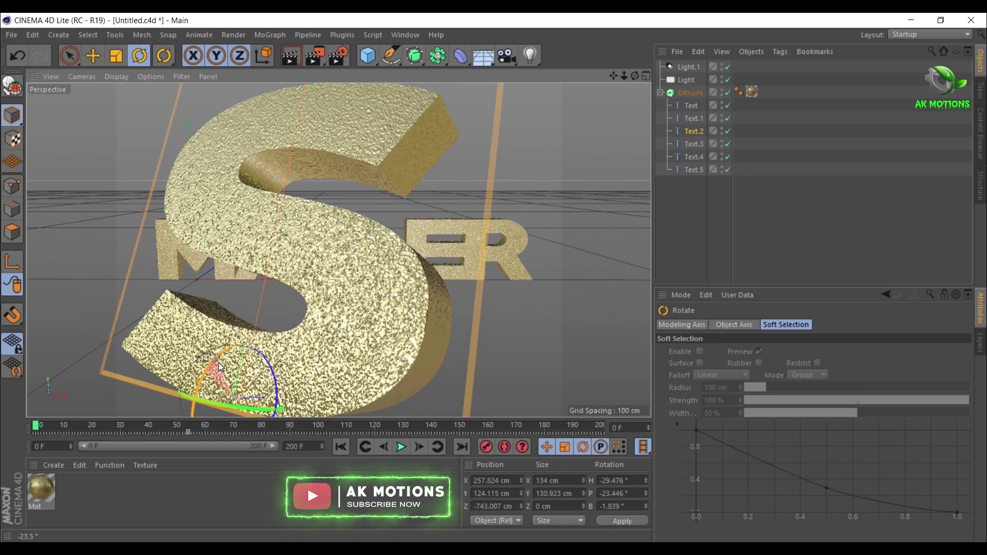
Step: Move the S up, left and lower, well away from the word
left_click(93, 55)
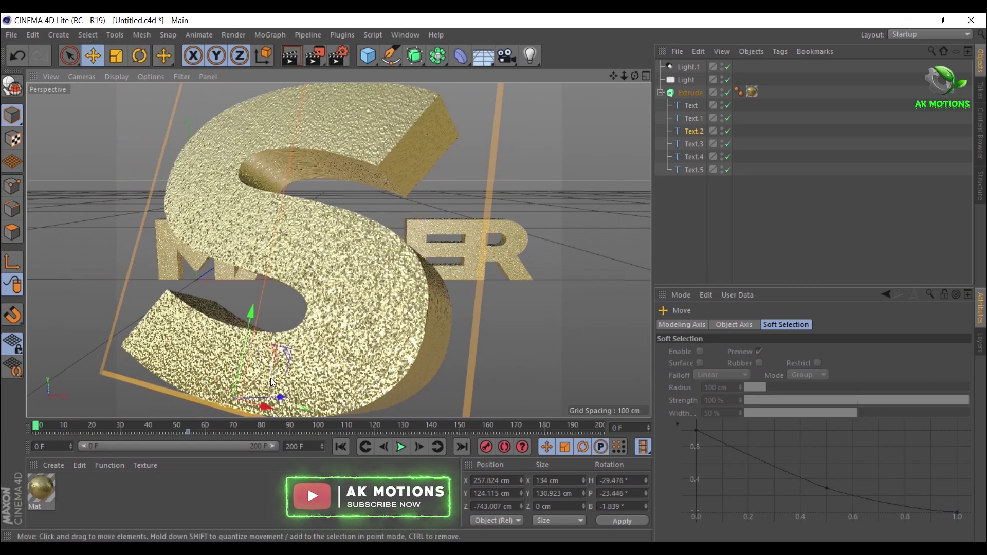
left_click_drag(283, 399, 219, 312)
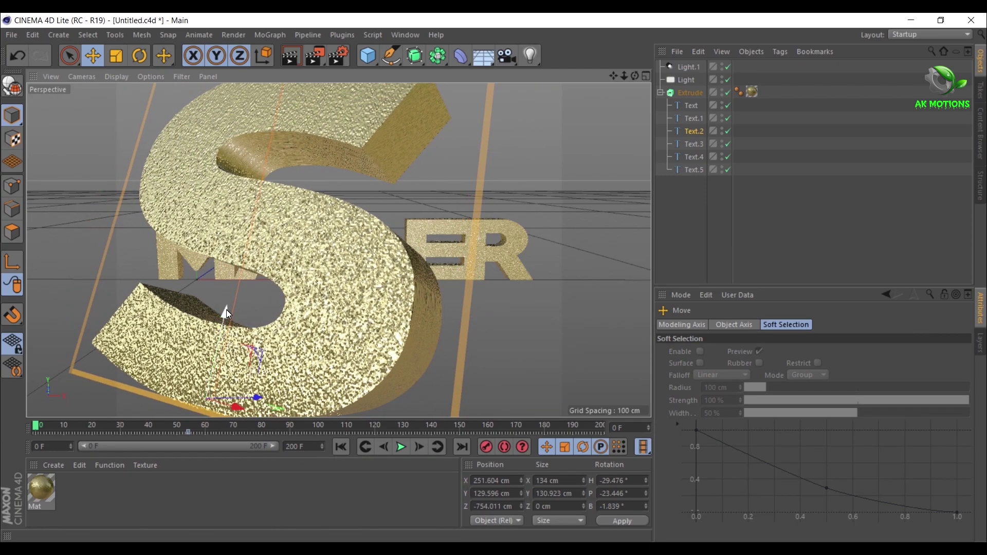
left_click_drag(258, 404, 158, 393)
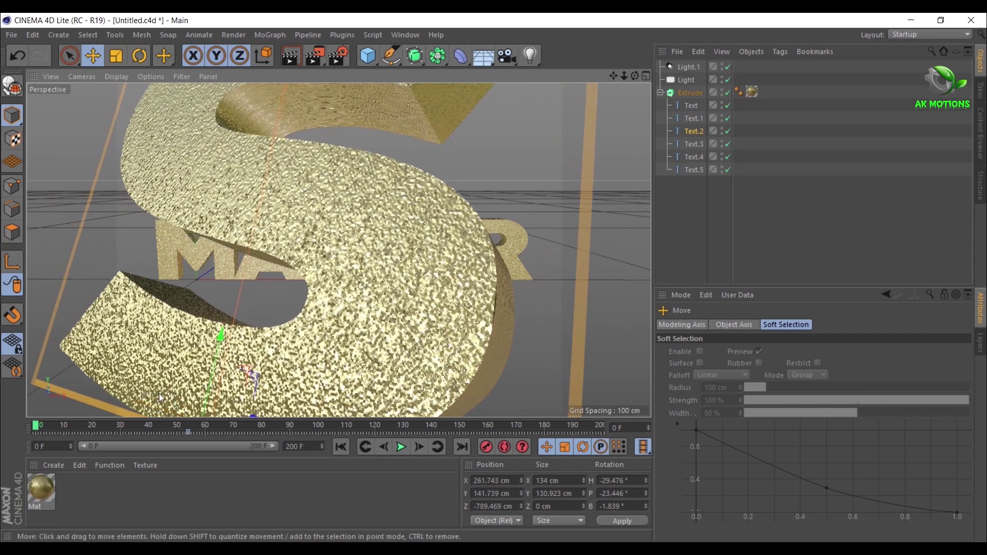
left_click_drag(619, 75, 626, 77)
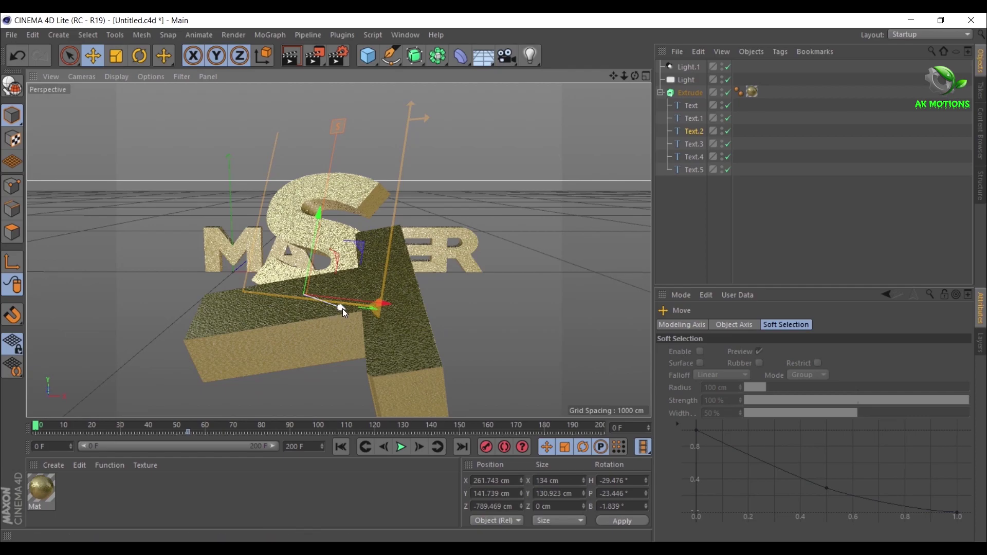
left_click_drag(342, 308, 179, 258)
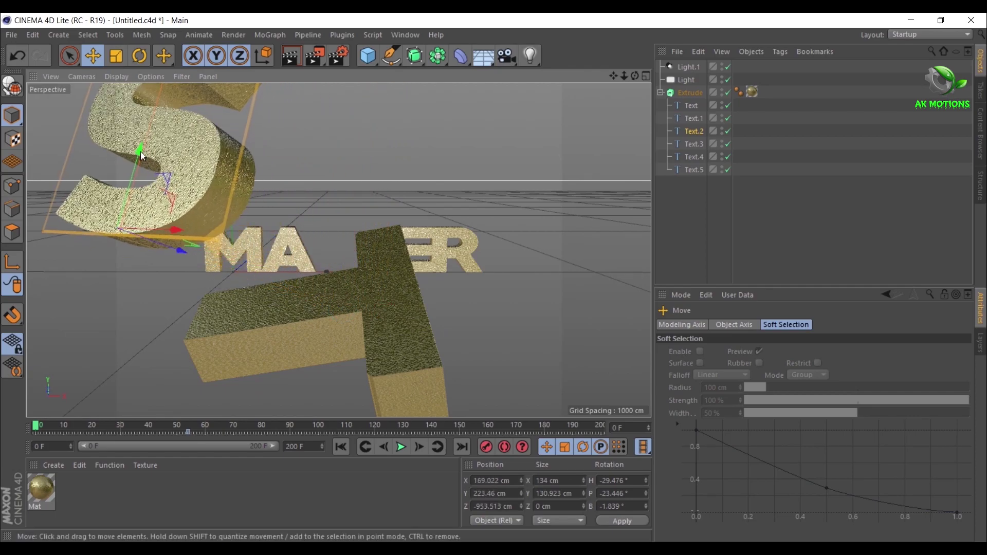
left_click_drag(140, 151, 121, 244)
left_click_drag(148, 334, 270, 353)
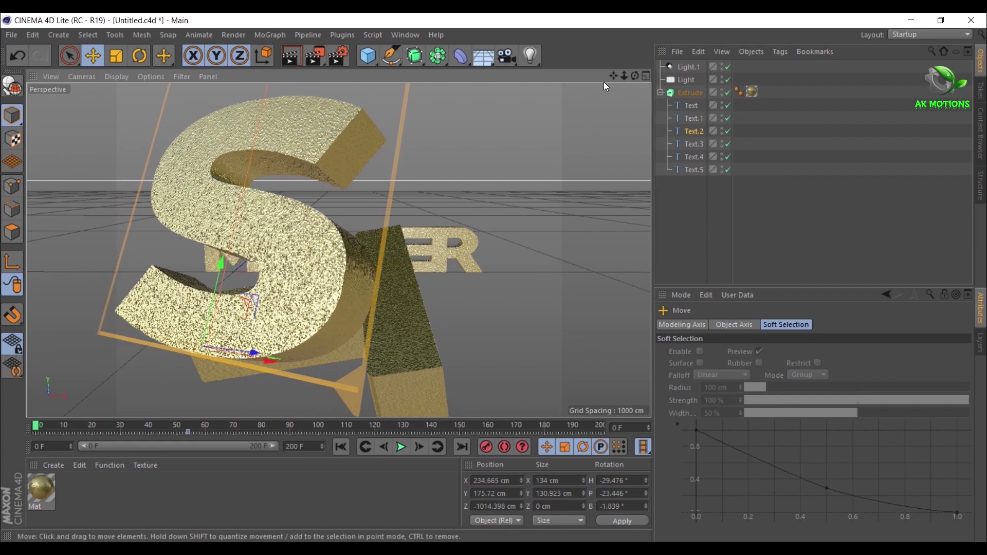
left_click_drag(624, 77, 724, 77)
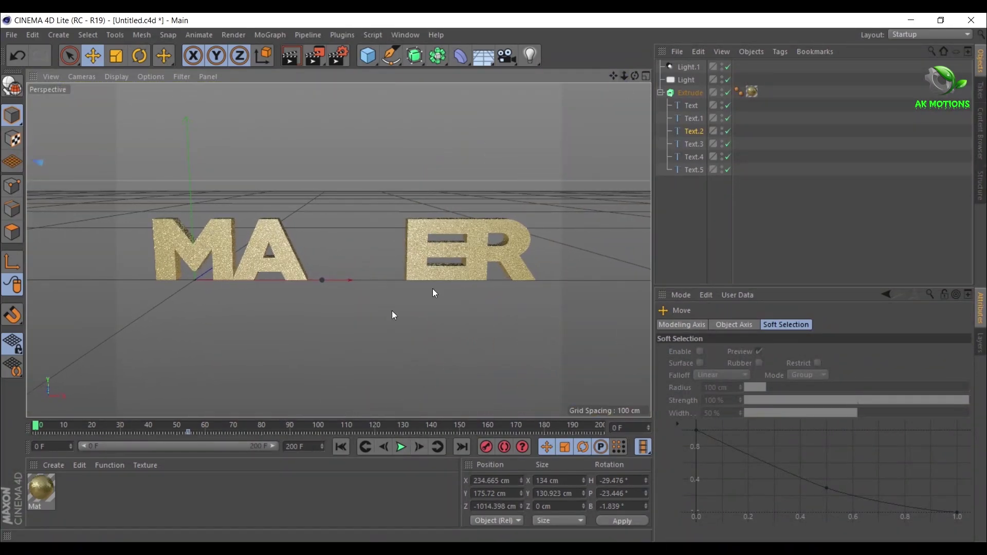
Step: Record the S's frame-0 keys and play the animation to check its fly-in
left_click(485, 452)
left_click_drag(49, 424, 2, 440)
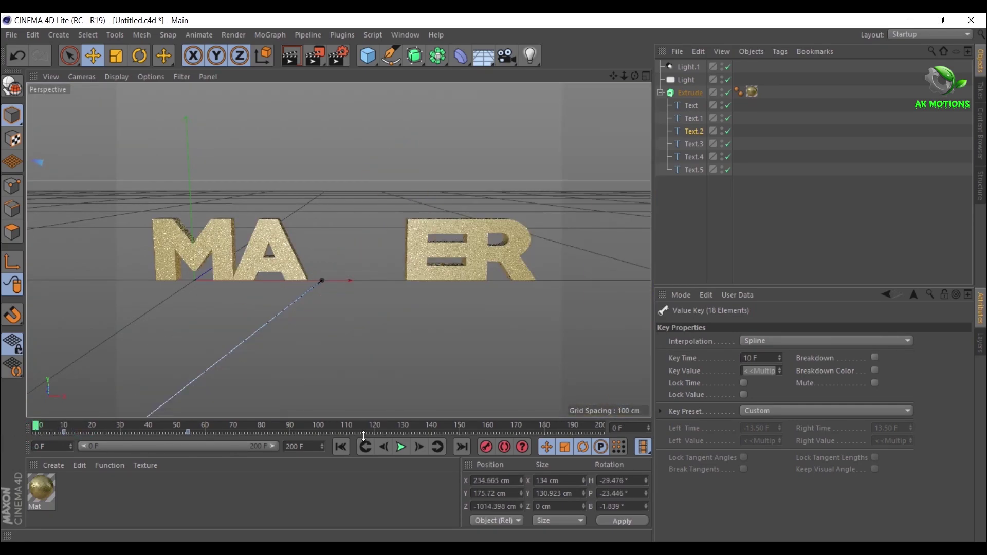
left_click(394, 446)
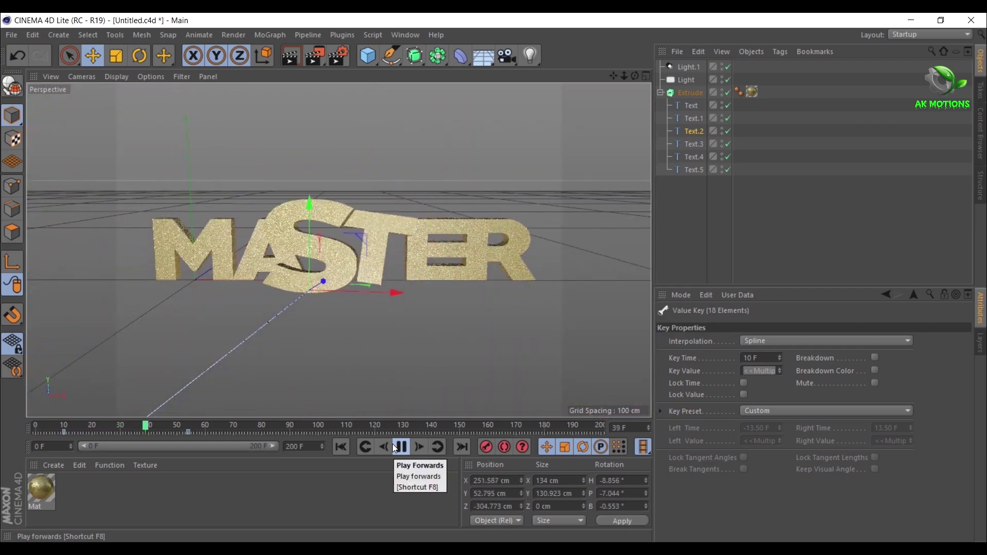
left_click(394, 446)
left_click_drag(187, 426, 2, 471)
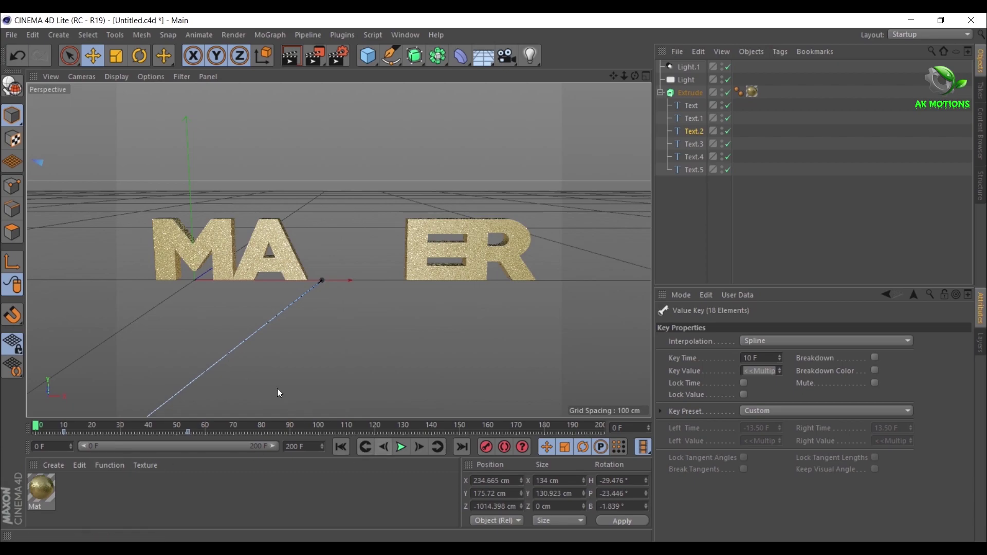
left_click(696, 144)
Step: Select the E (Text.4) and play back the letter animation to review it
left_click(698, 156)
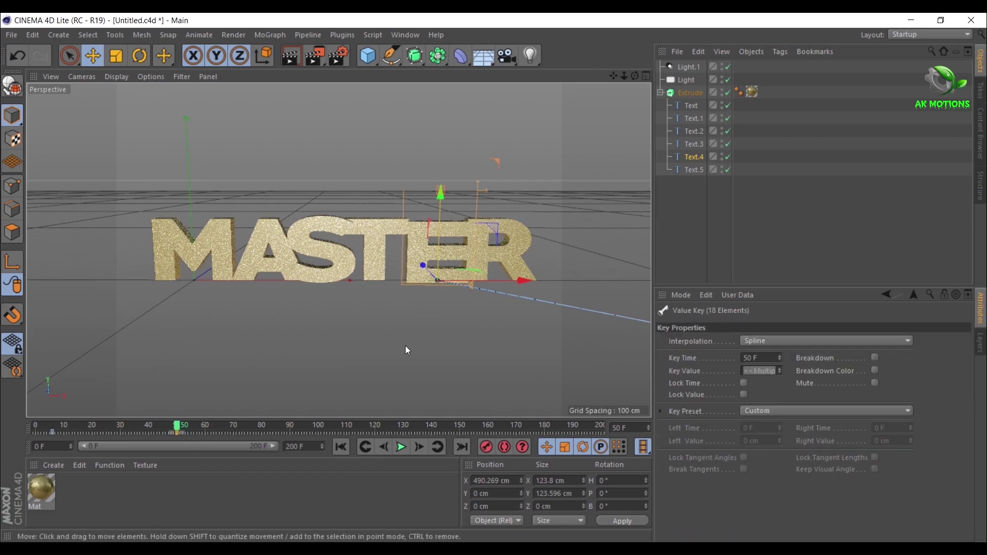
left_click_drag(440, 206, 439, 200)
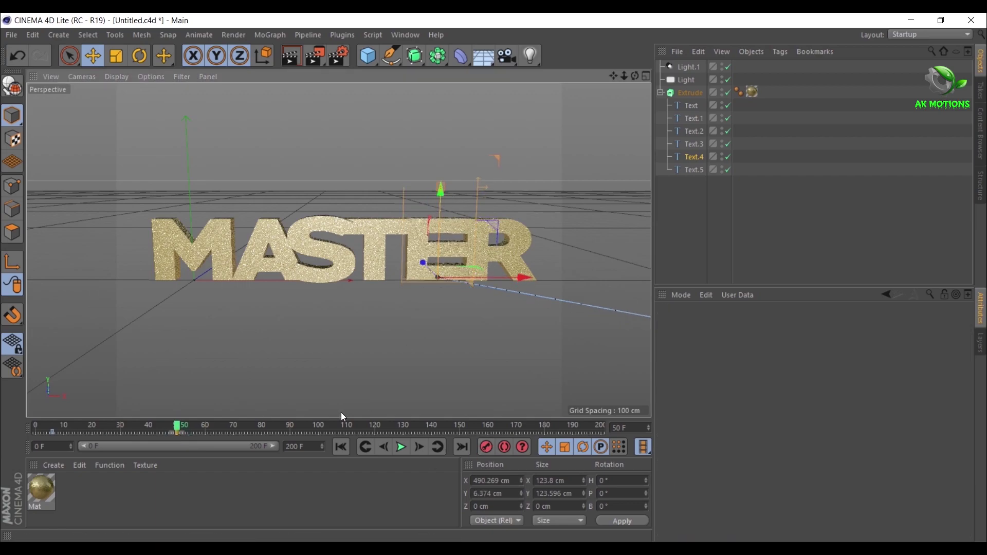
left_click(341, 447)
left_click(399, 448)
left_click_drag(188, 431, 184, 439)
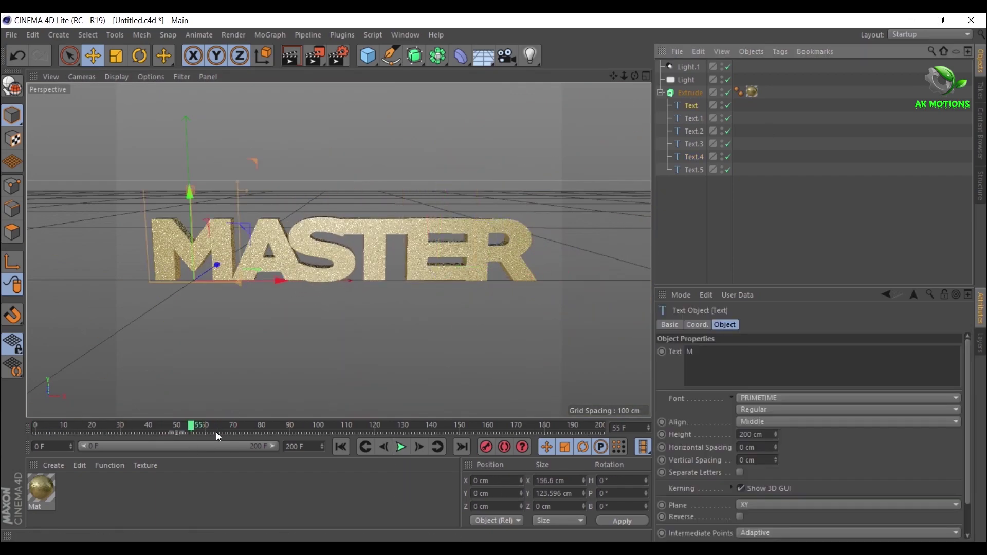
Step: Tilt the M out of line and move it toward the left foreground
left_click(138, 55)
left_click_drag(85, 399, 112, 400)
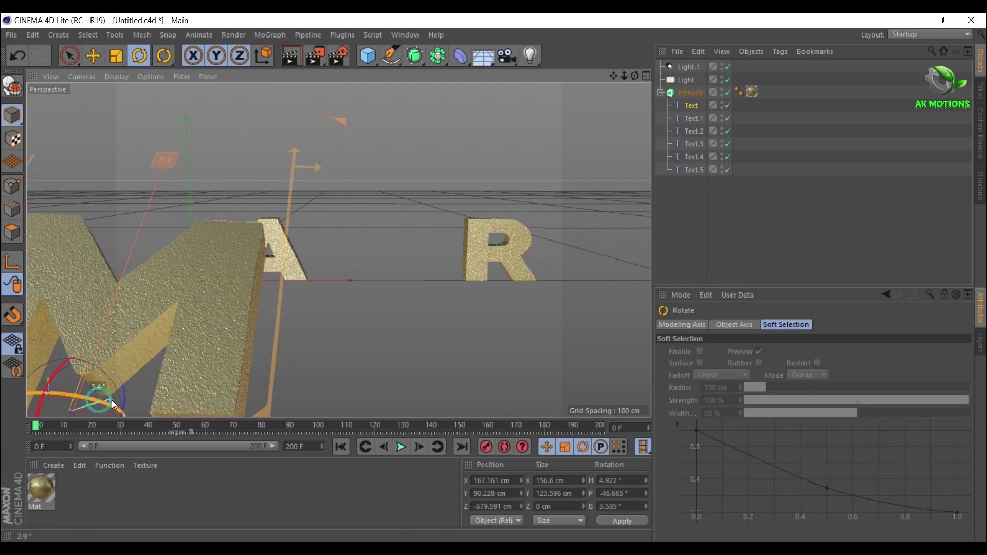
left_click_drag(55, 385, 105, 400)
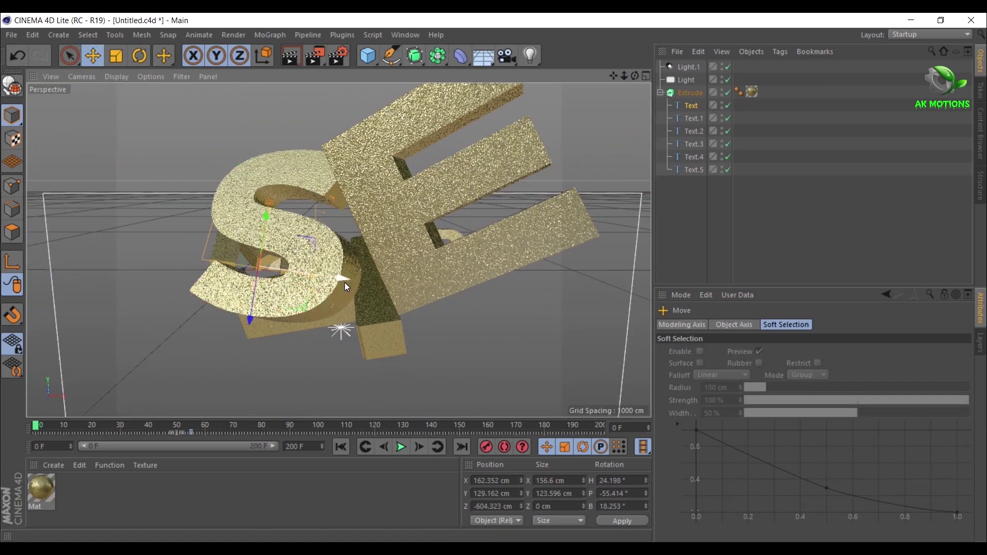
left_click_drag(344, 282, 150, 304)
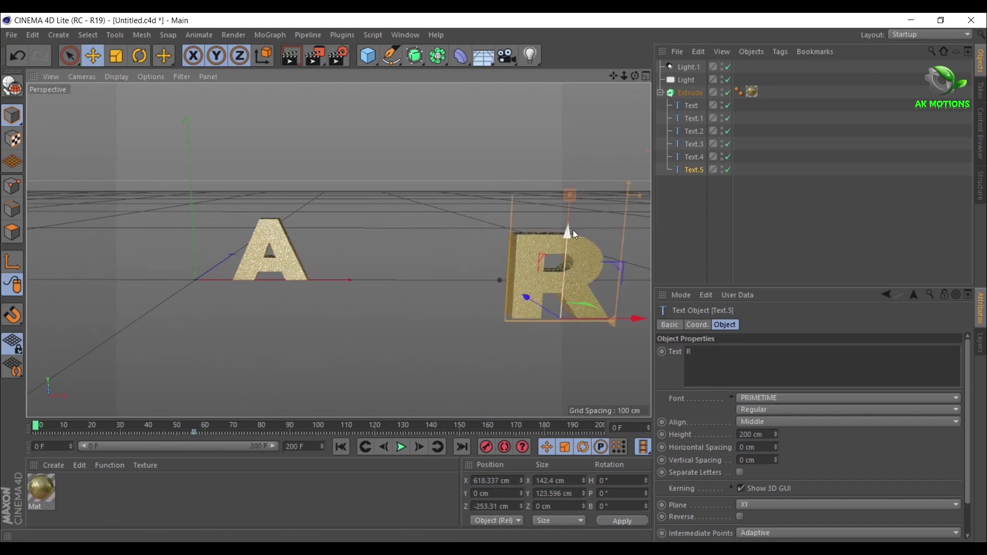
Step: Pull the R toward the camera, tilt it, and move it up away from the word
left_click_drag(572, 230, 508, 347)
key("r")
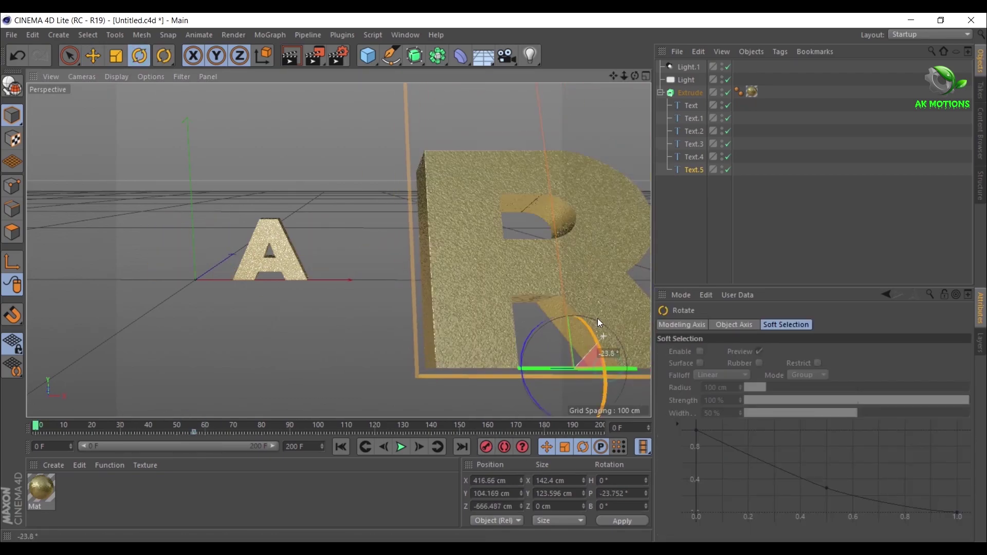
left_click_drag(597, 319, 535, 410)
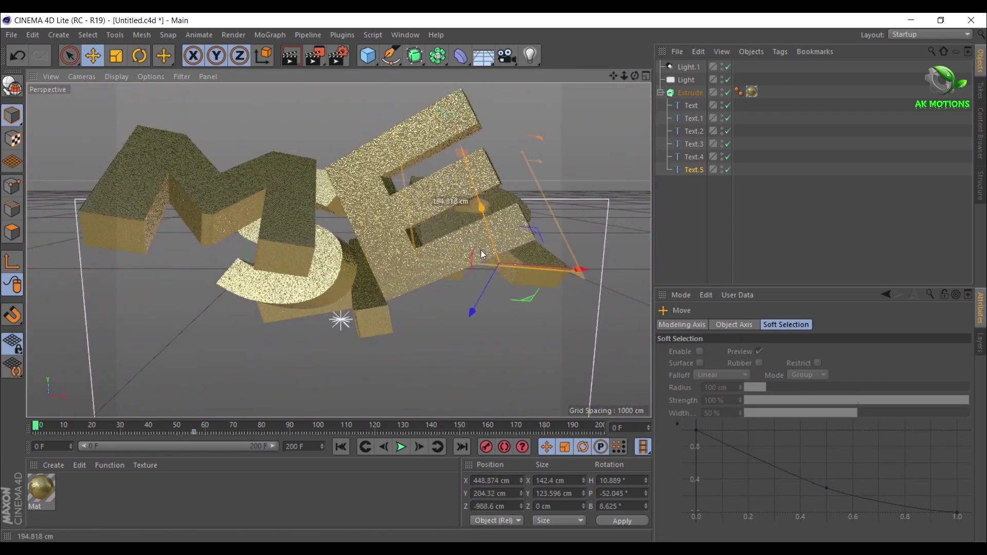
left_click_drag(480, 250, 458, 316)
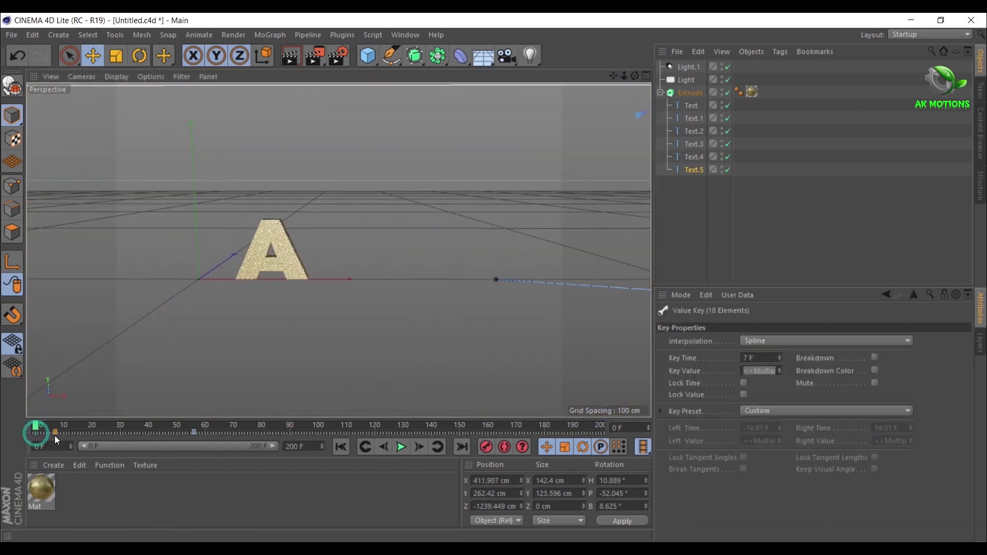
Step: Move the A out of the word and push it back along its depth axis
left_click(400, 447)
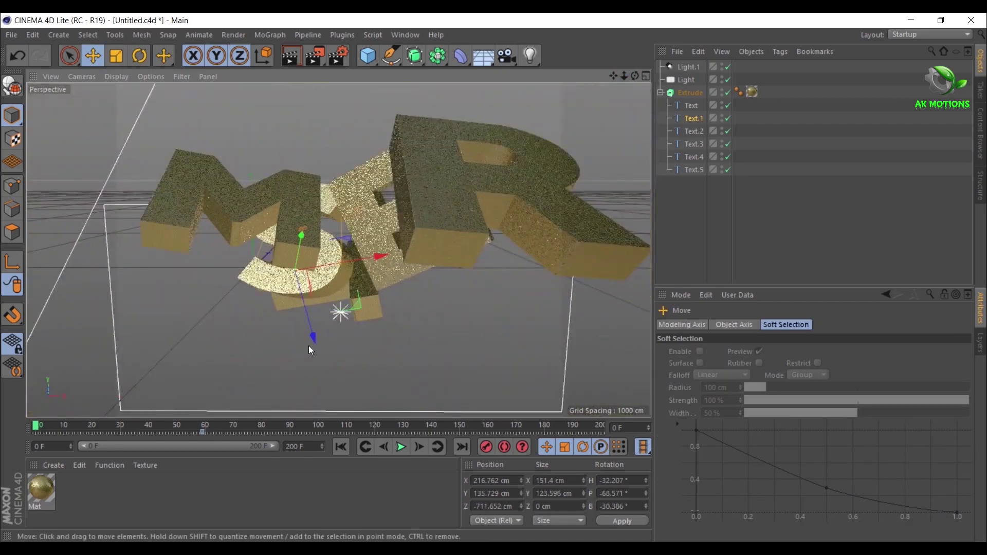
left_click_drag(309, 345, 339, 250)
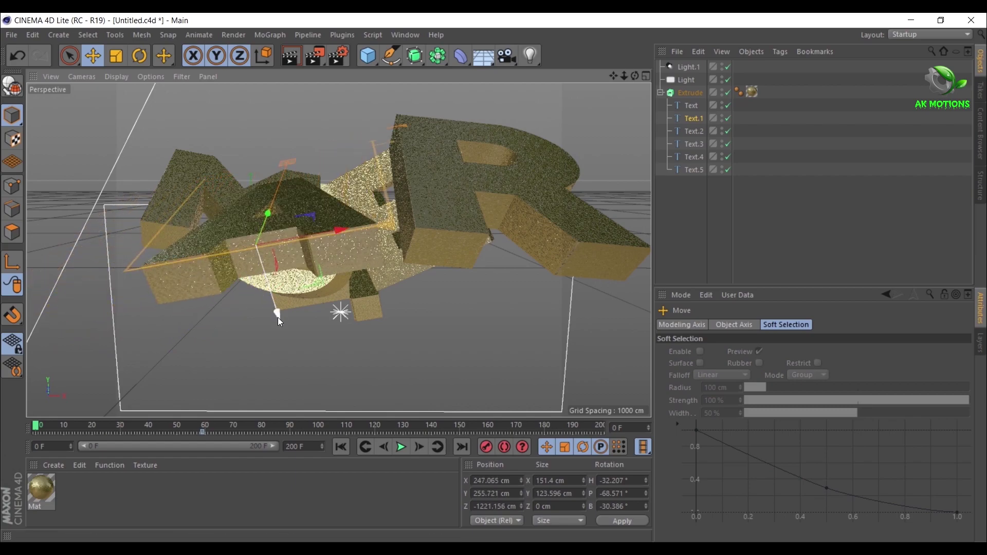
left_click_drag(280, 319, 275, 297)
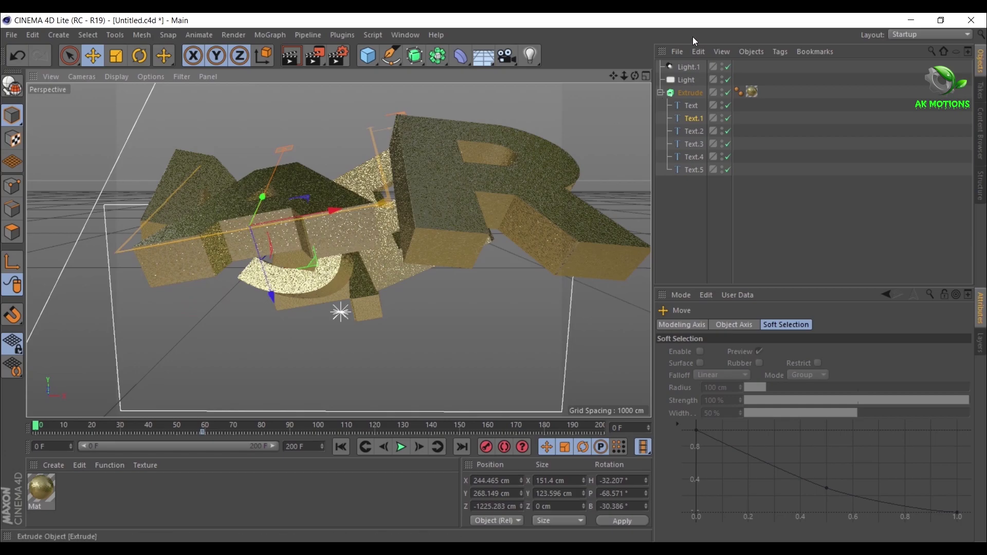
left_click_drag(620, 76, 625, 78)
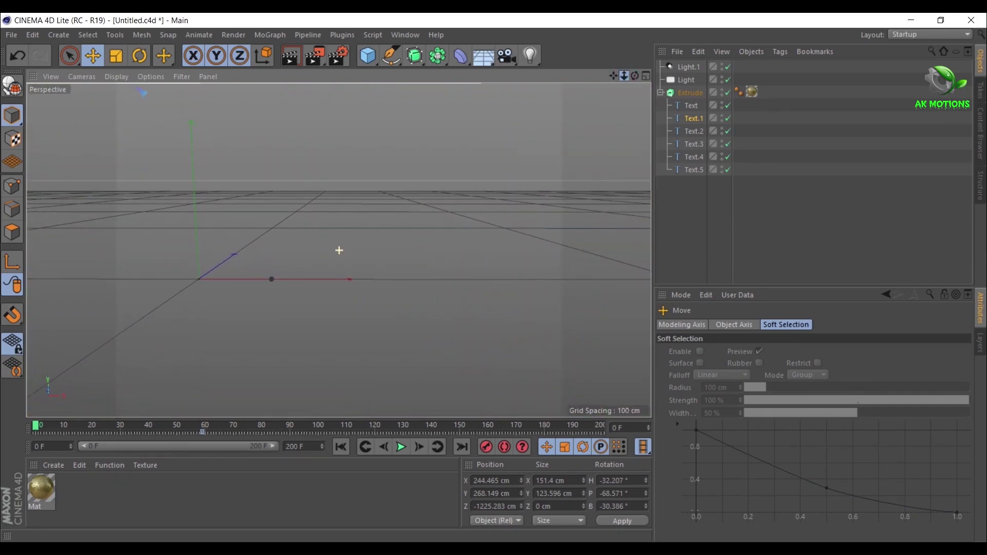
Step: Record keys for the scattered positions and drag the starting keyframe later in time
left_click(487, 447)
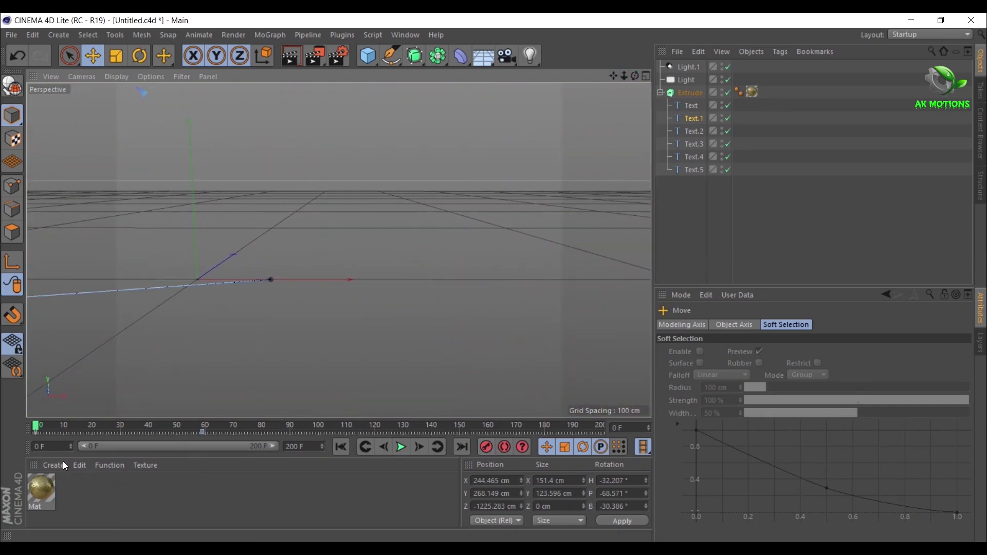
left_click(36, 433)
left_click(79, 432)
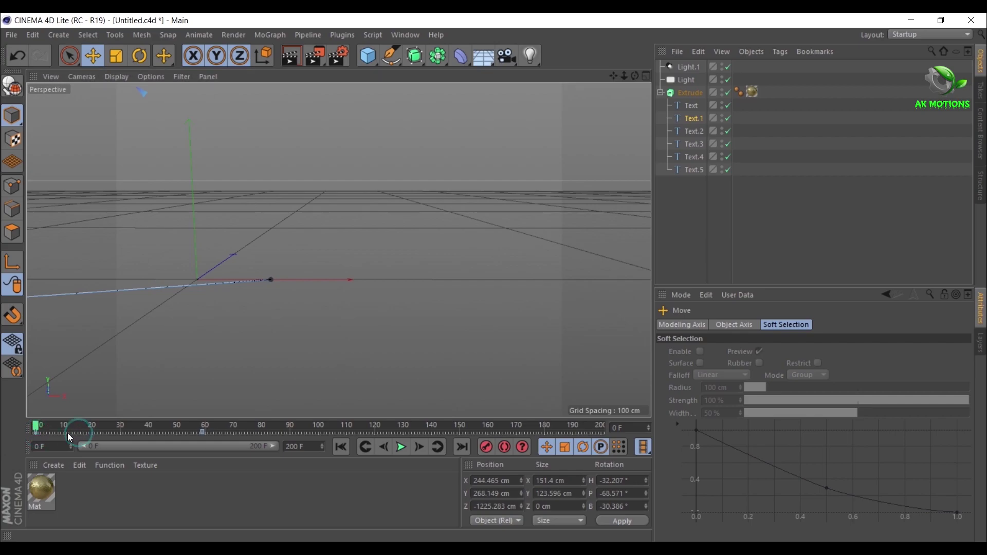
left_click_drag(35, 433, 72, 431)
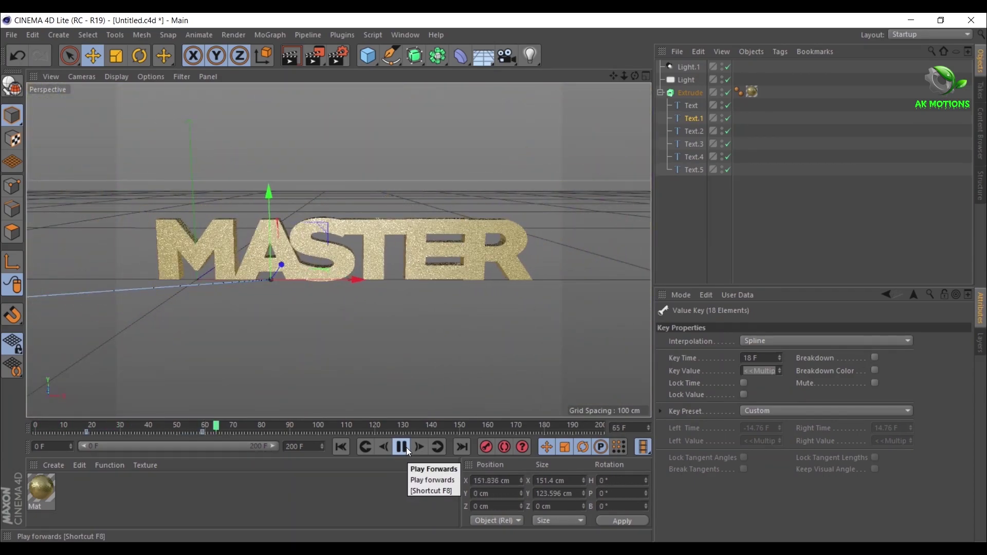
Step: Stop the preview, return to frame 0 with nothing selected, and zoom out
left_click(402, 447)
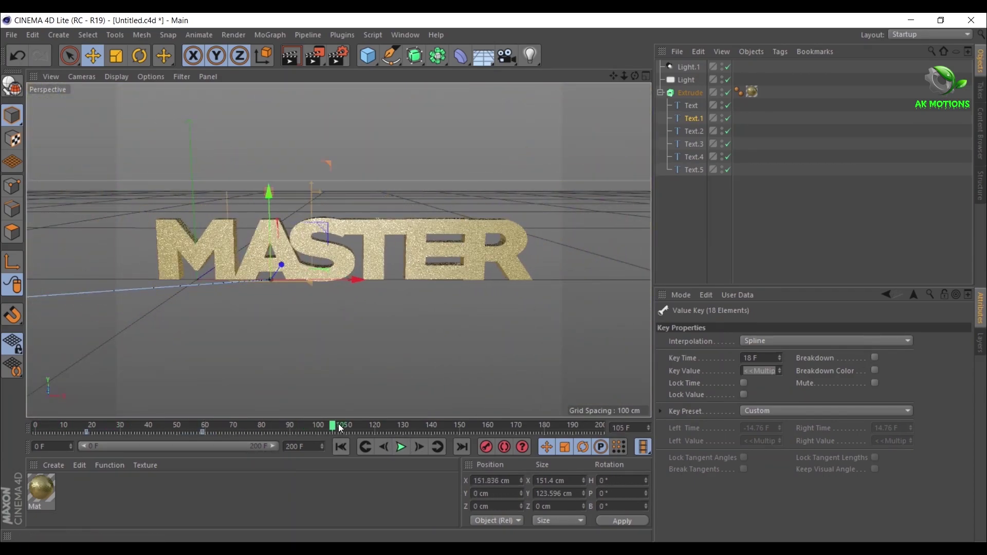
left_click_drag(335, 425, 2, 489)
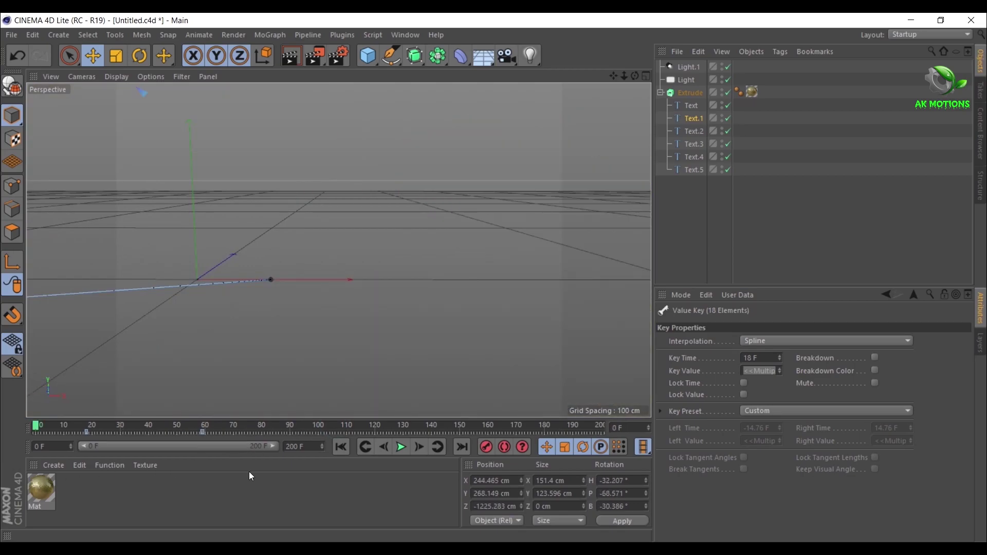
left_click(555, 216)
left_click_drag(625, 77, 378, 76)
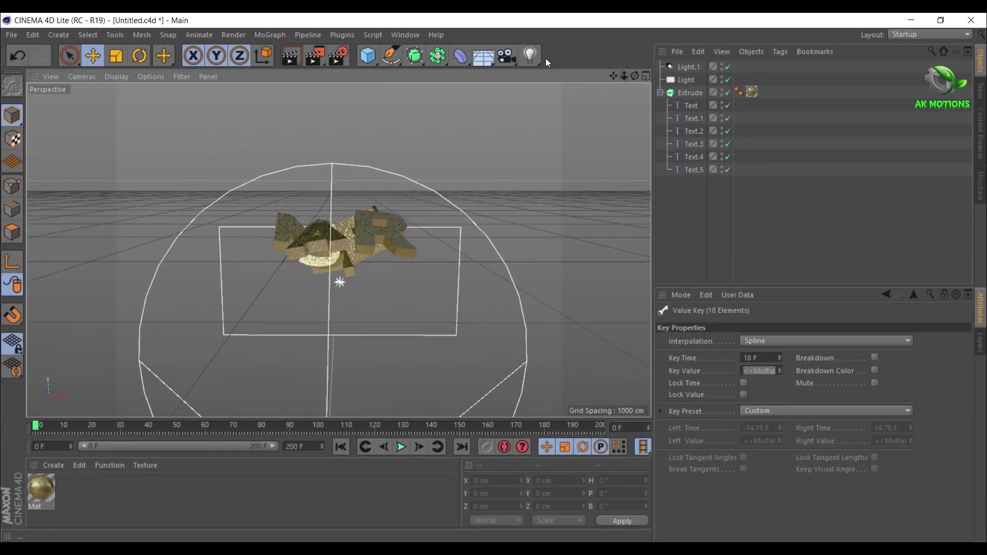
Step: Add an Area Light and move it up and toward the camera
left_click(532, 52)
left_click(639, 86)
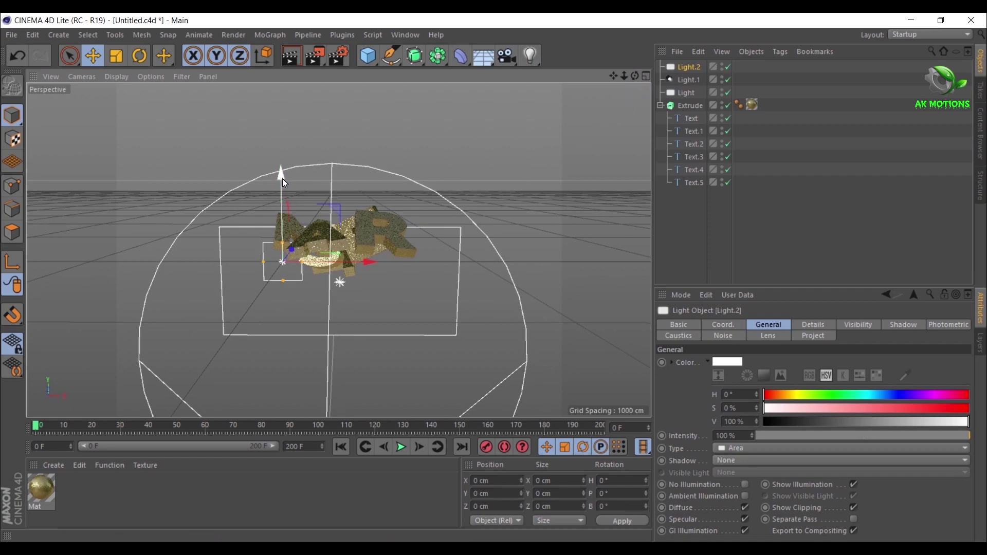
left_click_drag(282, 178, 284, 157)
left_click_drag(290, 232, 254, 341)
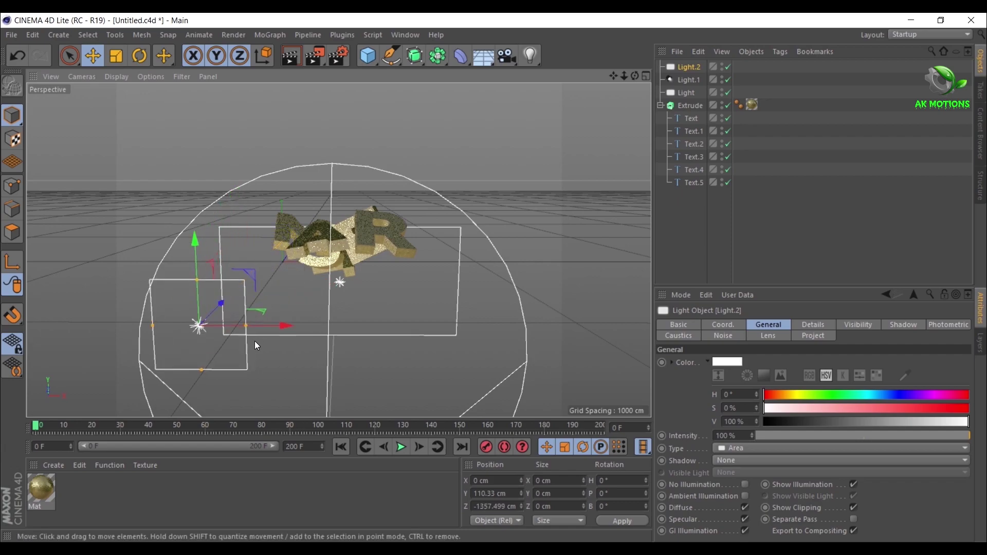
left_click_drag(192, 238, 223, 104)
Step: Tilt the area light down, slide it to about X 289.5 cm, and stretch it wide
left_click(143, 57)
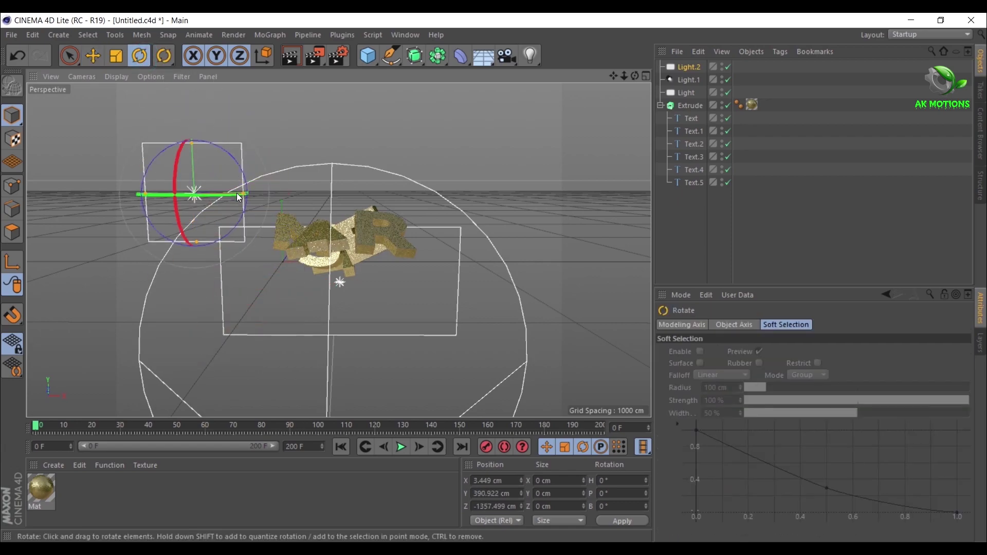
left_click_drag(178, 203, 175, 266)
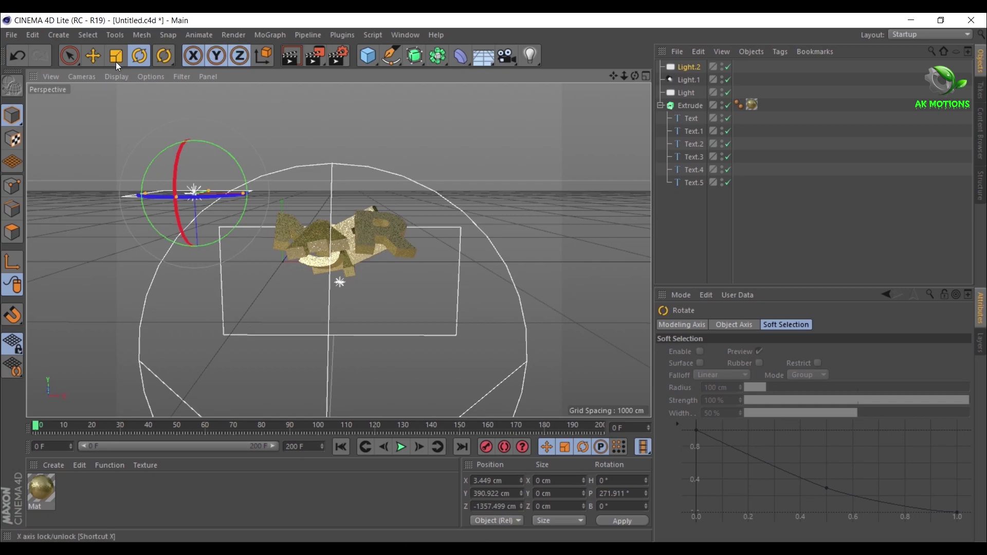
left_click(93, 56)
left_click_drag(276, 202, 408, 211)
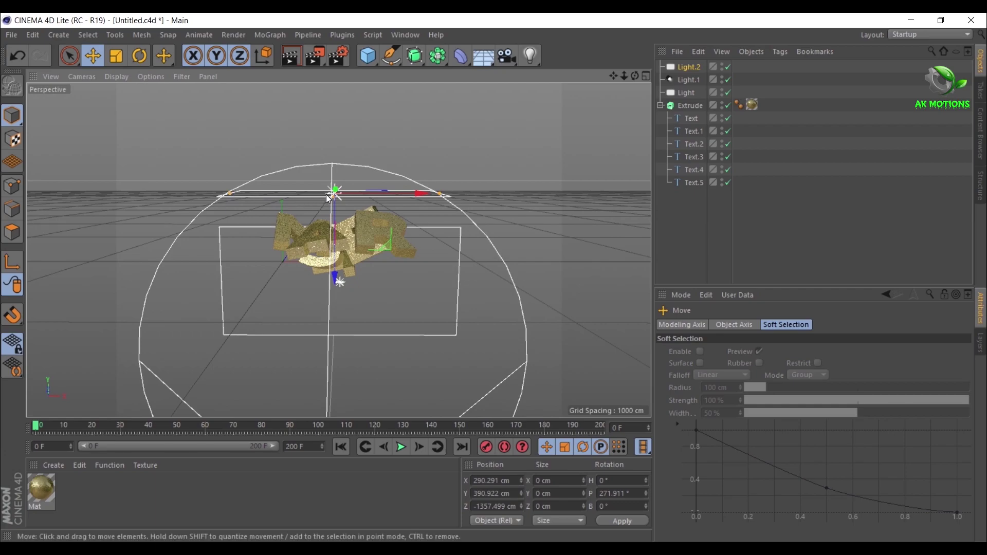
mouse_move(332, 197)
left_mouse_down()
mouse_move(332, 220)
mouse_move(335, 205)
left_mouse_up()
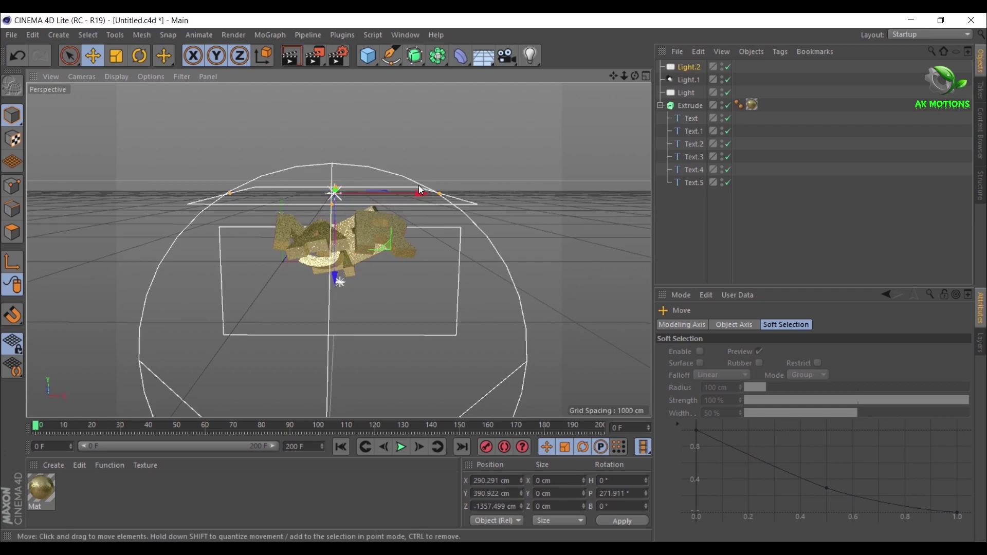
mouse_move(420, 194)
left_mouse_down()
mouse_move(436, 198)
mouse_move(416, 195)
mouse_move(425, 201)
left_mouse_up()
left_click_drag(624, 75, 665, 77)
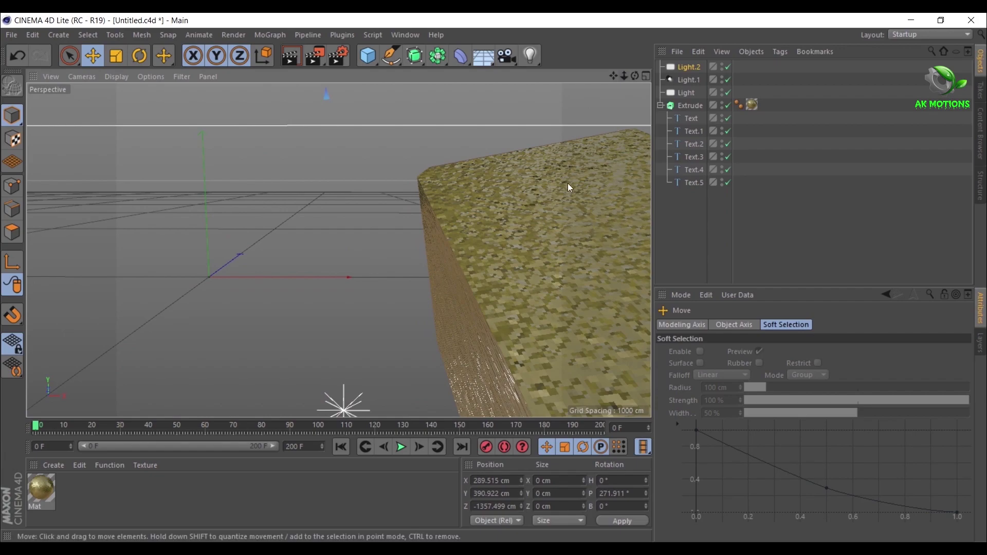
Step: Render the current view twice to check the lit gold letters
left_click(287, 58)
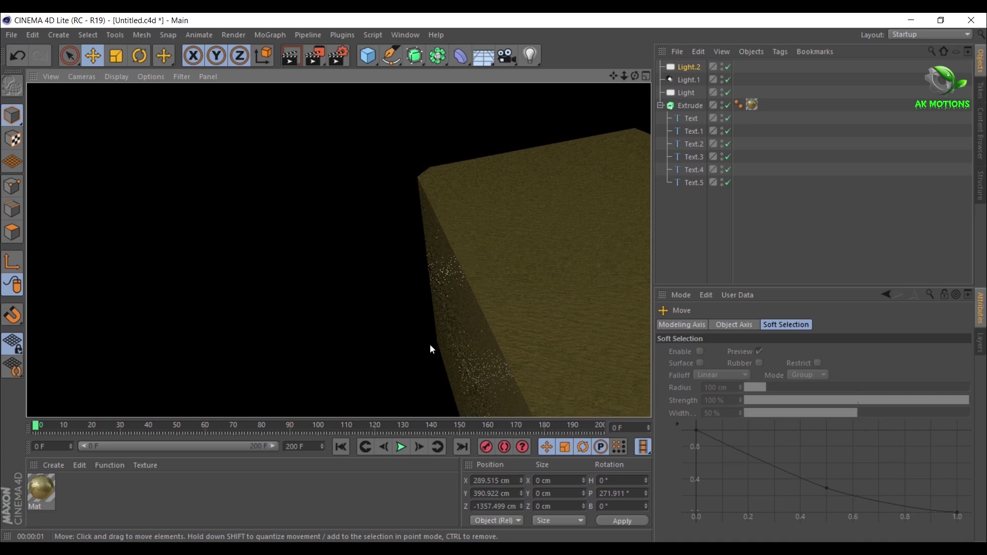
left_click(290, 56)
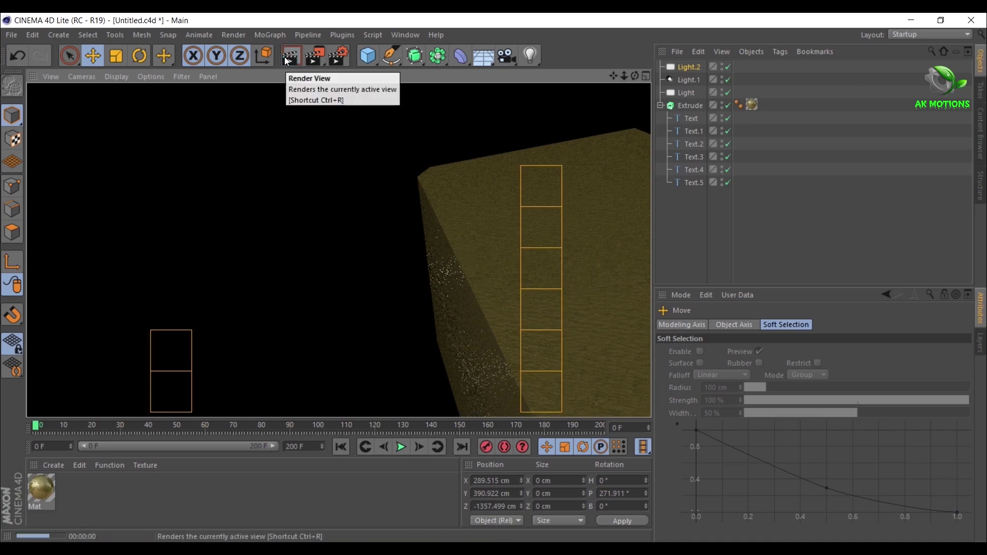
left_click(623, 76)
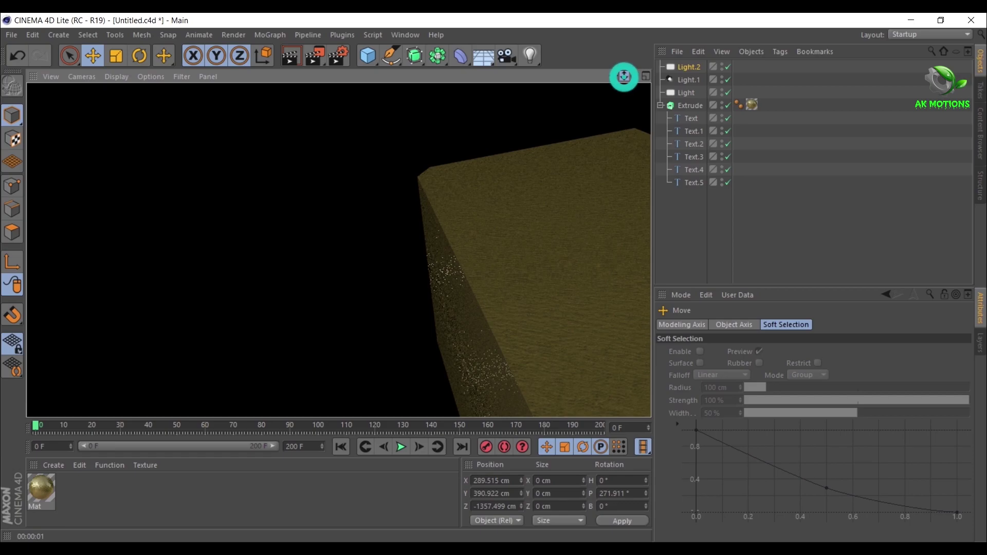
mouse_move(623, 76)
left_mouse_down()
mouse_move(642, 76)
mouse_move(597, 76)
mouse_move(637, 76)
left_mouse_up()
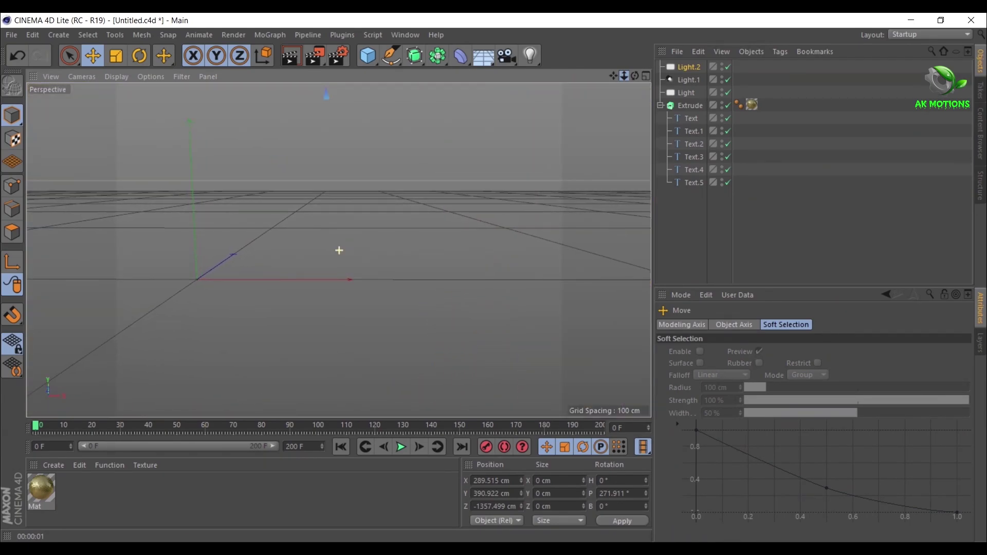
Step: Play the animation, stop at frame 77 and render it, then move to frame 62
left_click(401, 446)
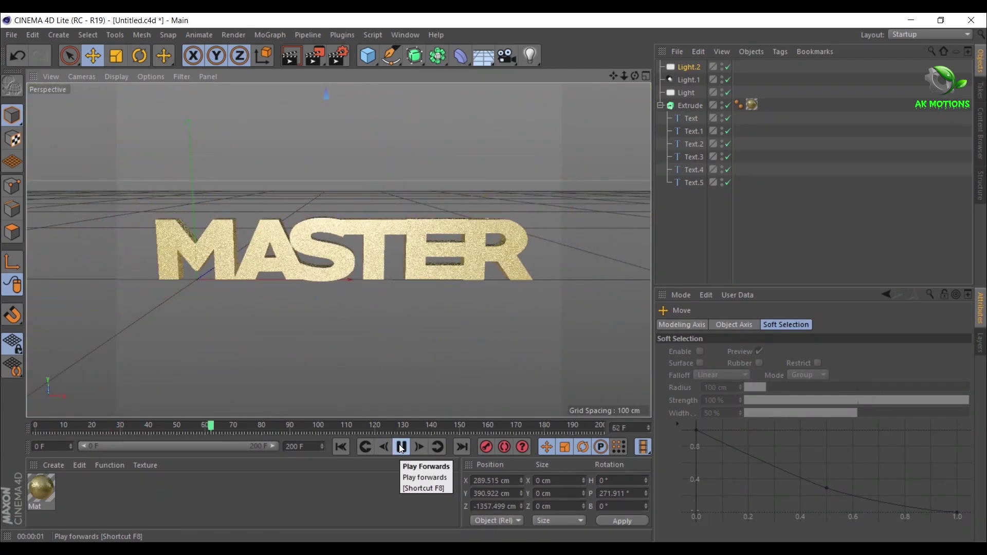
left_click(401, 447)
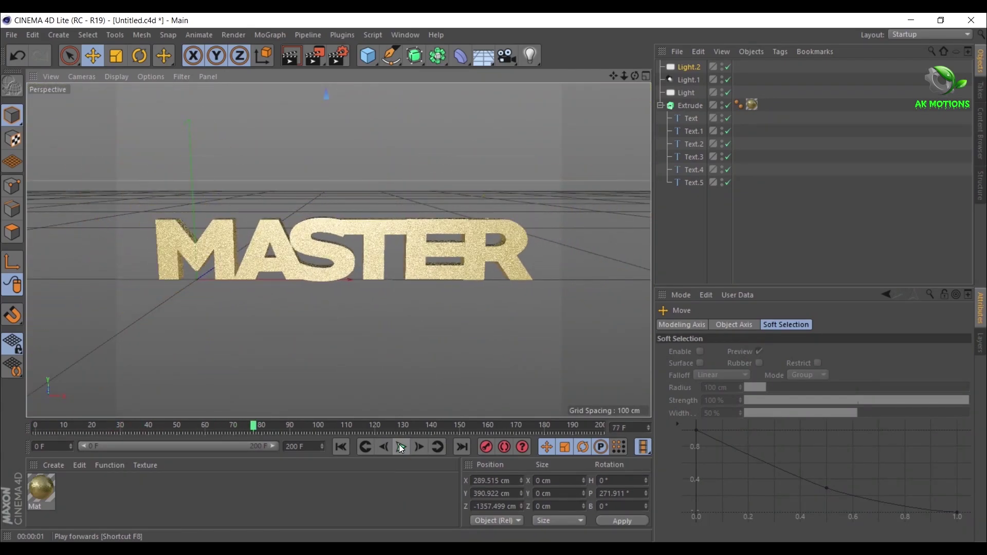
left_click(294, 61)
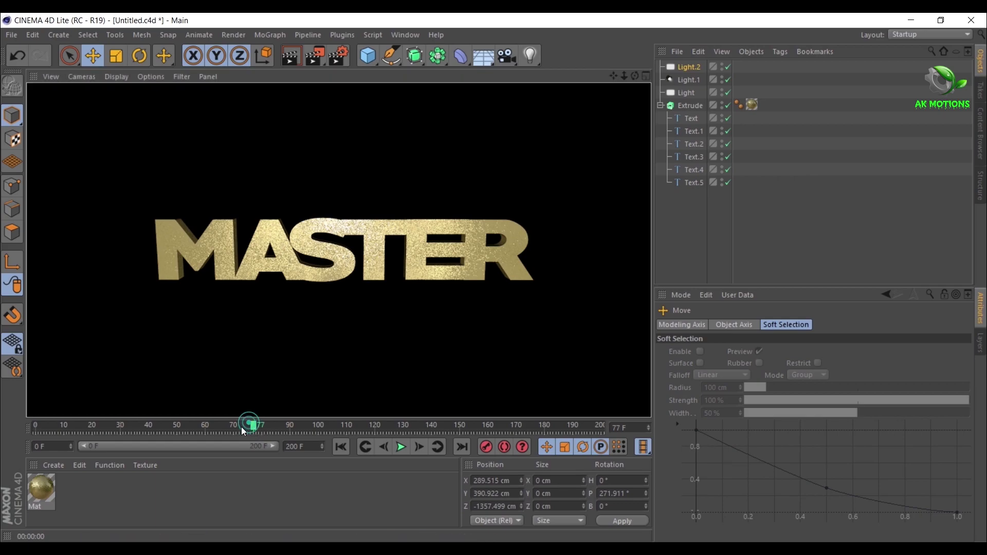
left_click_drag(249, 426, 212, 426)
left_click_drag(692, 212, 695, 116)
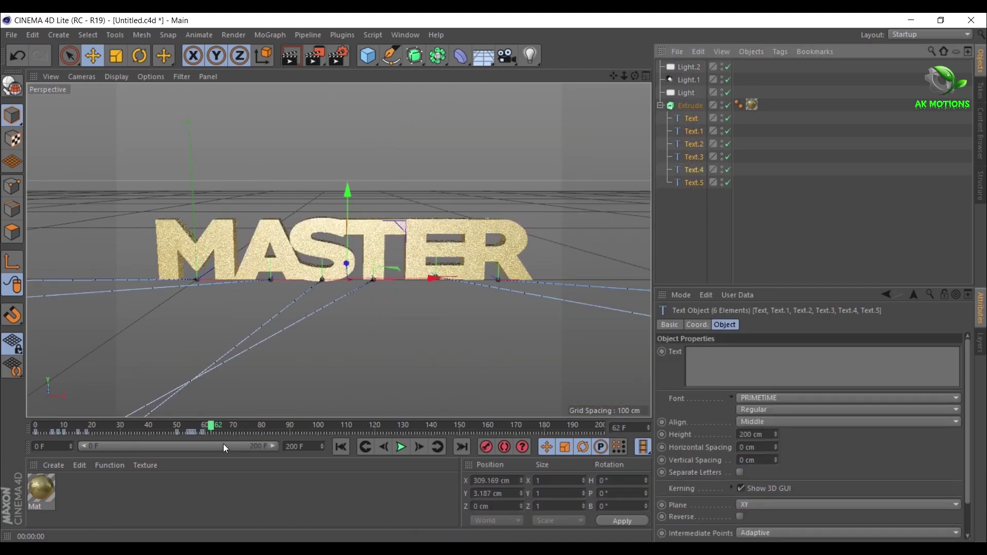
left_click_drag(215, 433, 288, 430)
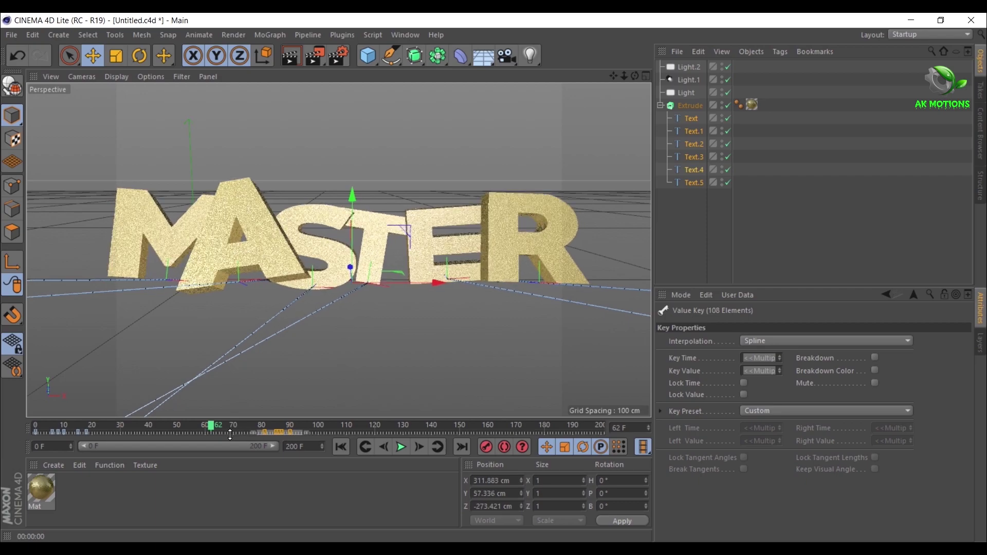
left_click_drag(211, 427, 301, 453)
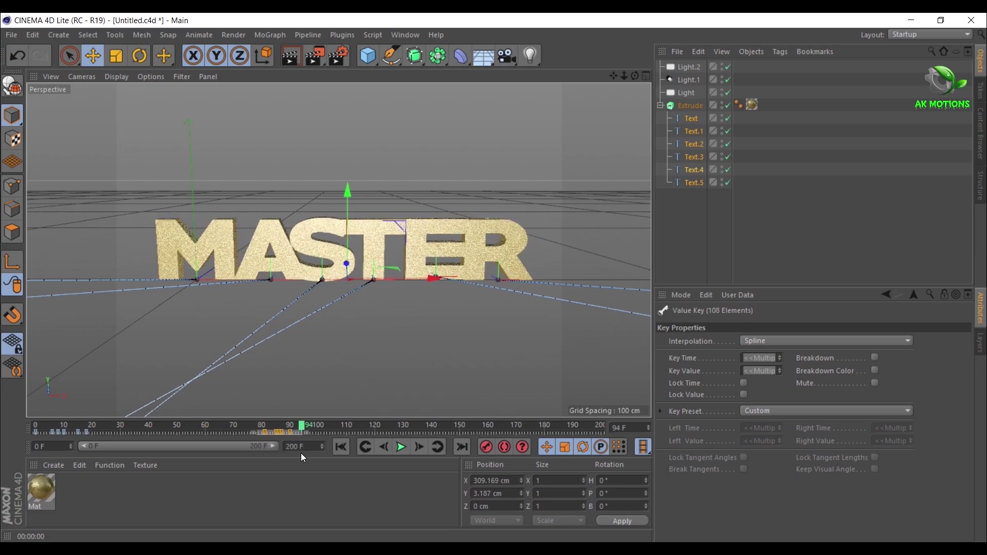
left_click(689, 218)
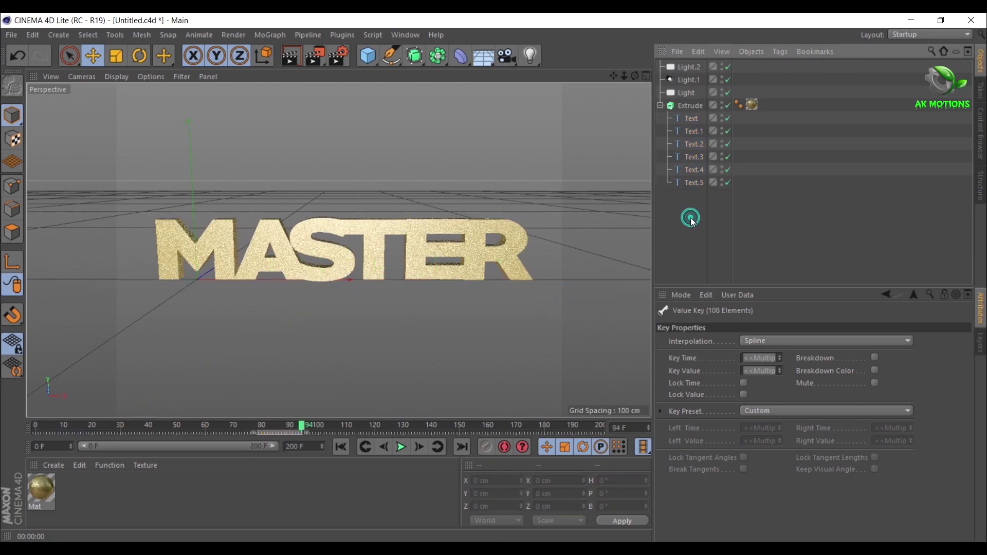
Step: Add a camera, enable automatic keyframing, and go to frame 200
left_click(497, 63)
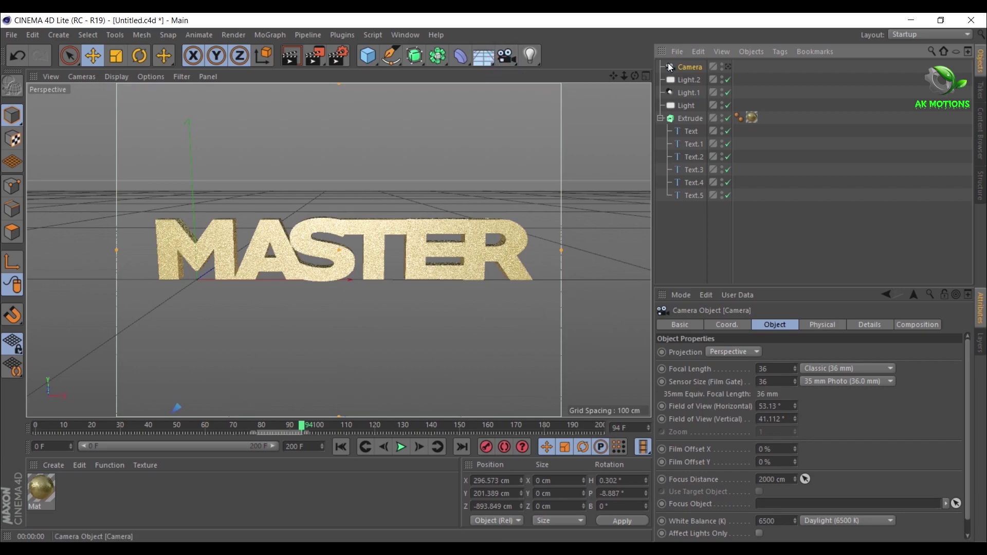
left_click(321, 435)
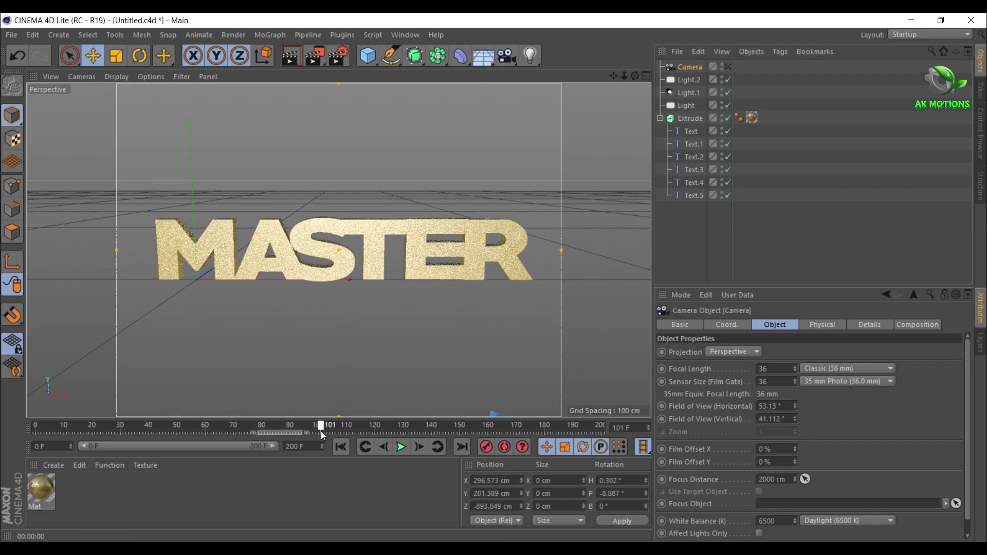
left_click(505, 447)
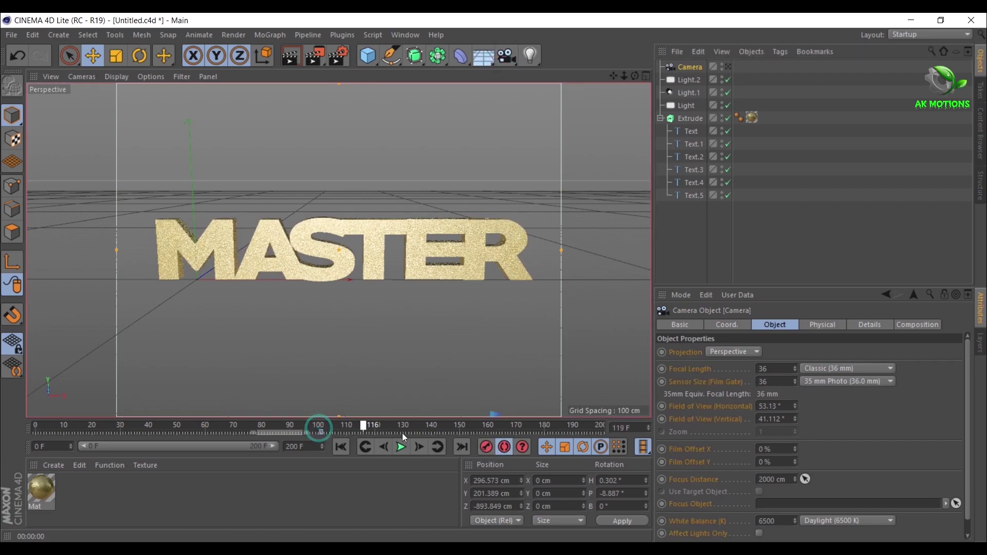
left_click_drag(320, 430, 600, 426)
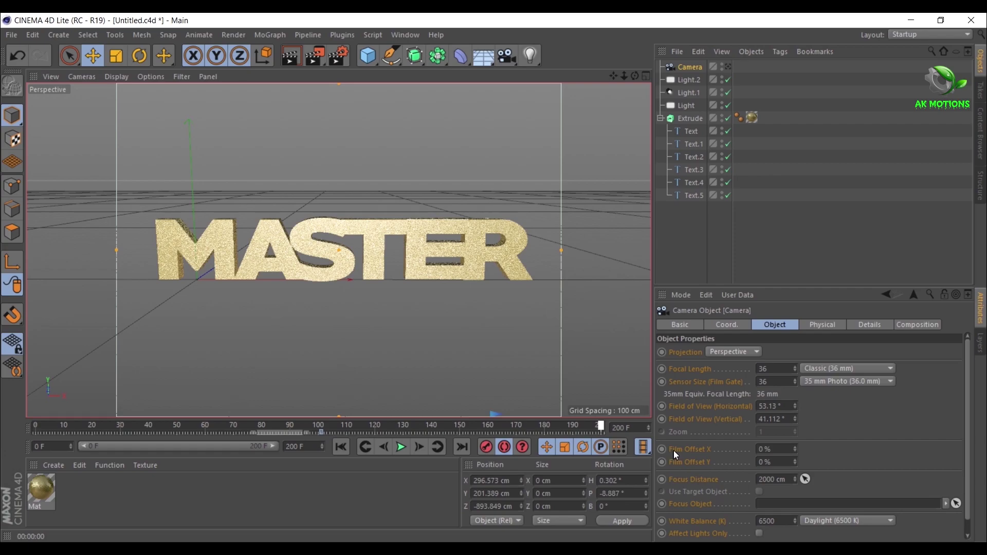
Step: Narrow the camera's field of view at frame 200, bringing focal length to about 43 mm
left_click(794, 405)
left_click(794, 404)
left_click(794, 405)
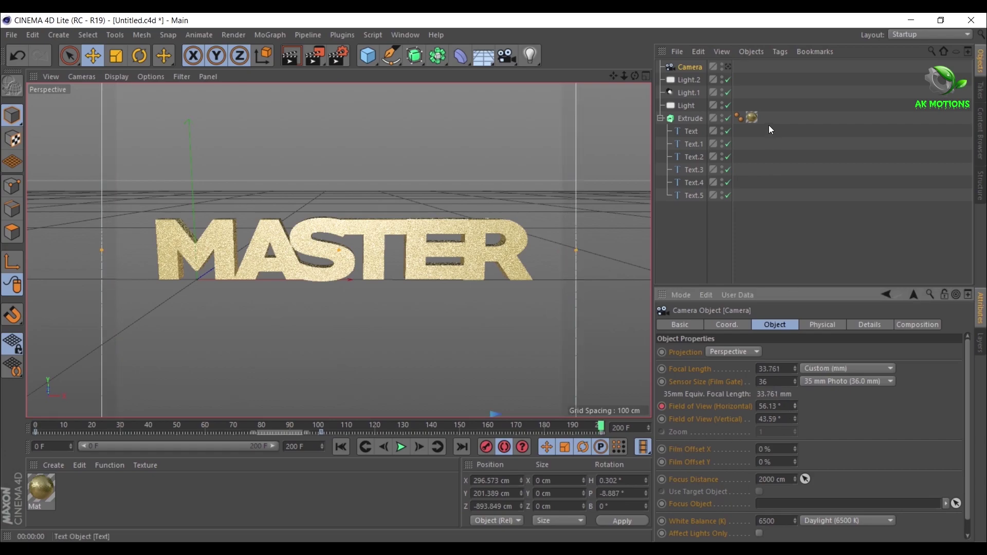
left_click(729, 67)
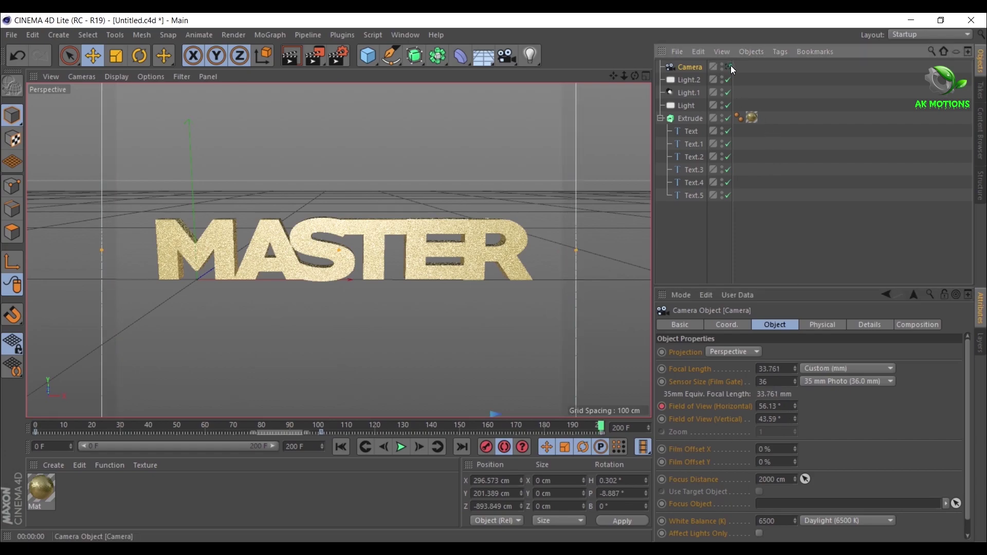
left_click(796, 402)
left_click(795, 409)
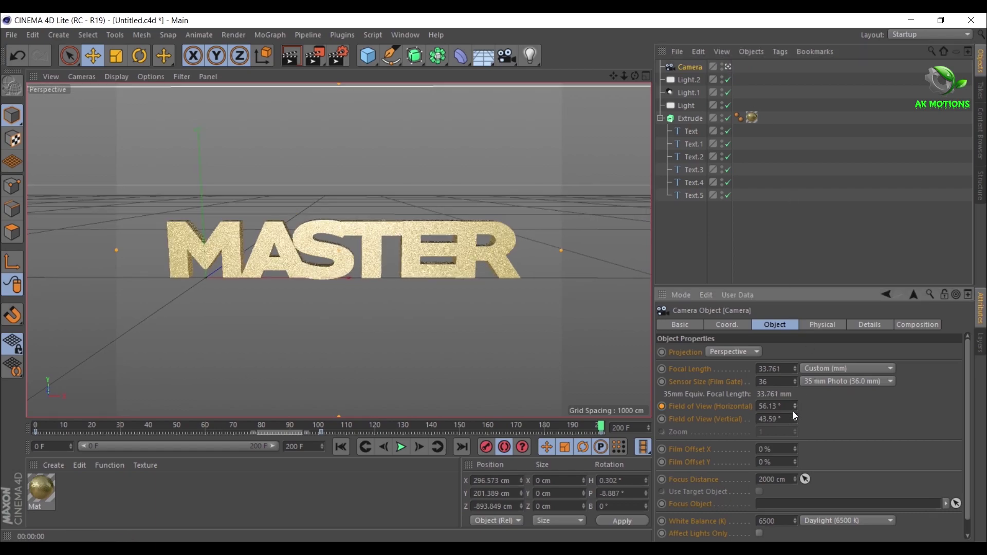
left_click(794, 410)
left_click(794, 409)
left_click(795, 409)
left_click(794, 409)
left_click(794, 409)
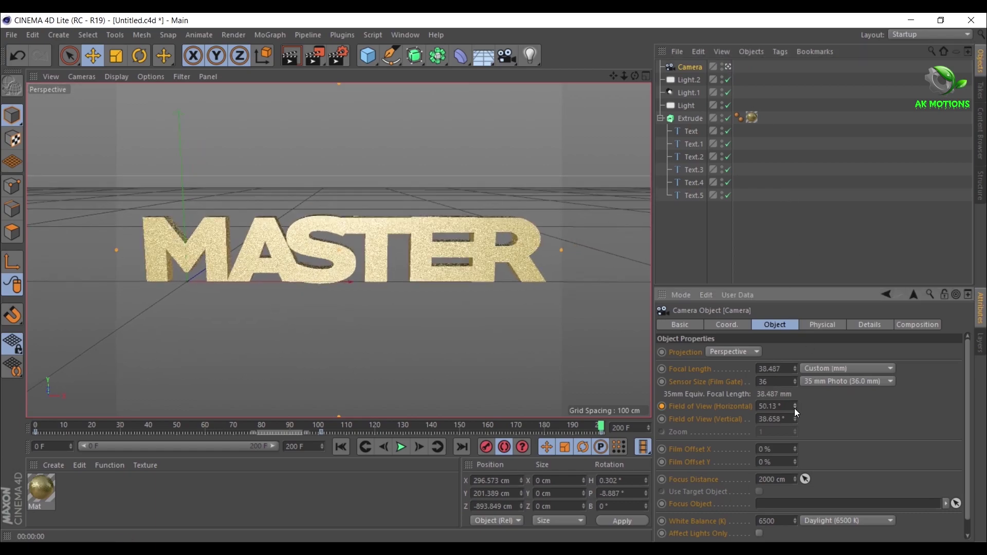
left_click(794, 409)
left_click(794, 410)
left_click(794, 409)
left_click(794, 409)
left_click(795, 409)
Step: Scrub and play to check the camera push-in, then return to frame 0
left_click_drag(600, 427, 35, 427)
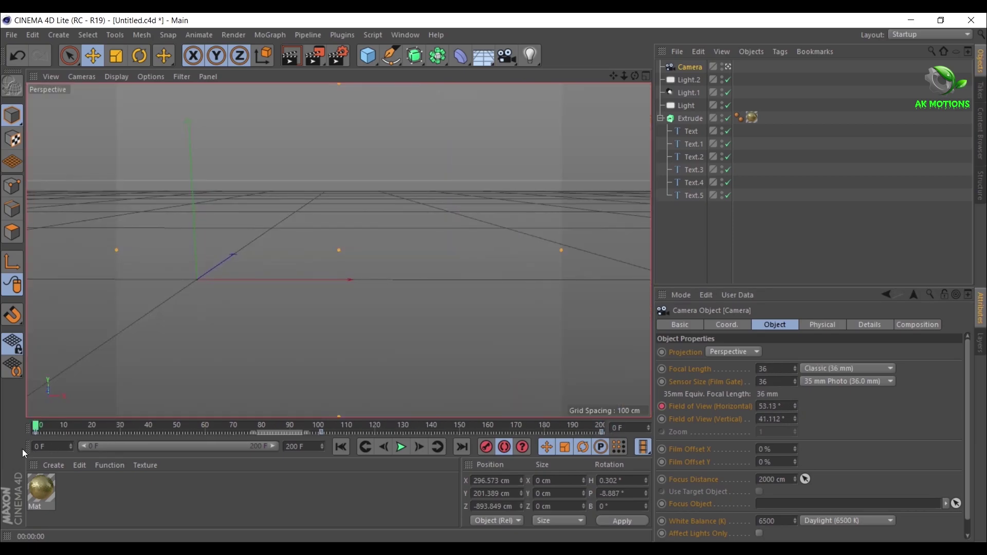
left_click(403, 446)
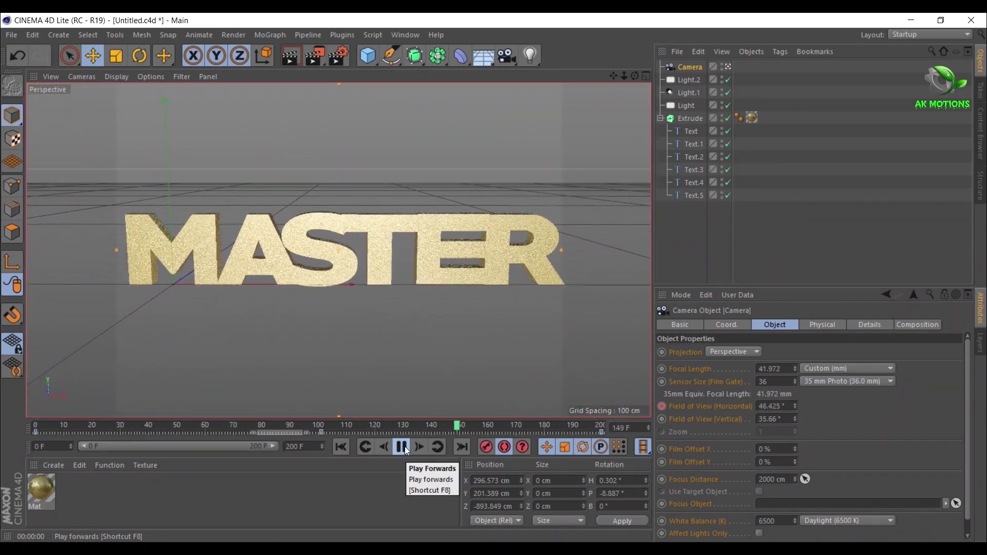
left_click(405, 451)
mouse_move(502, 427)
left_mouse_down()
mouse_move(522, 429)
mouse_move(3, 434)
left_mouse_up()
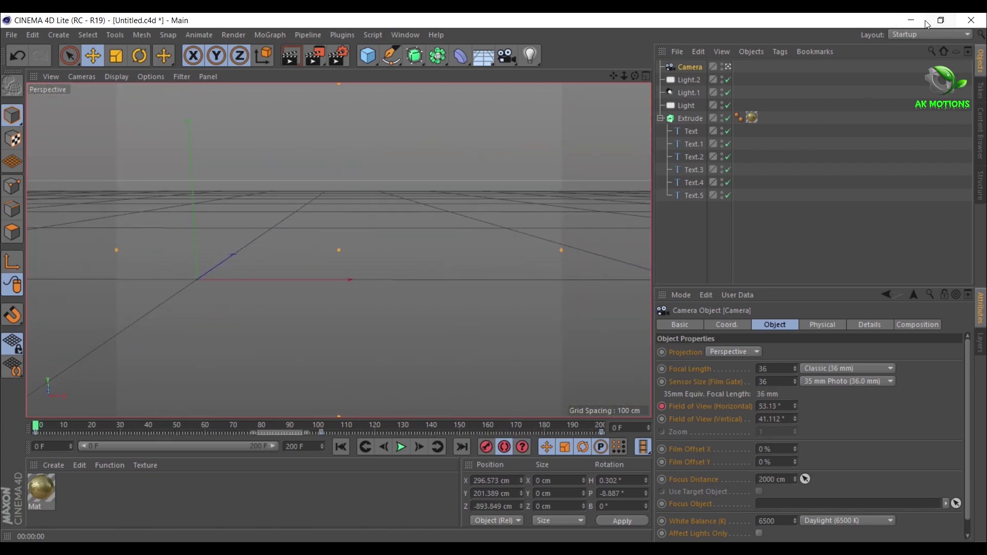
Step: Save Untitled.c4d via File > Save and return to After Effects
left_click(911, 20)
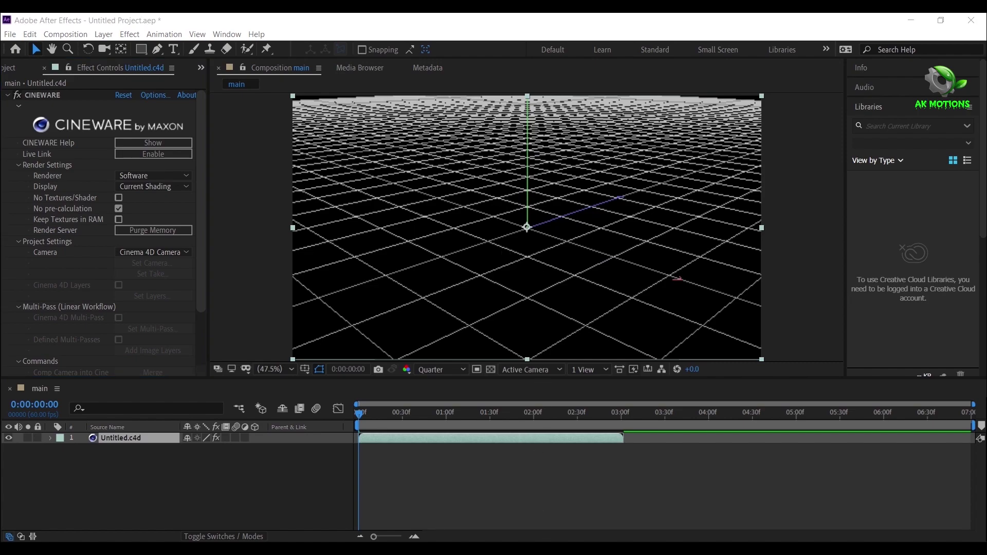
key("alt+Tab")
left_click(11, 34)
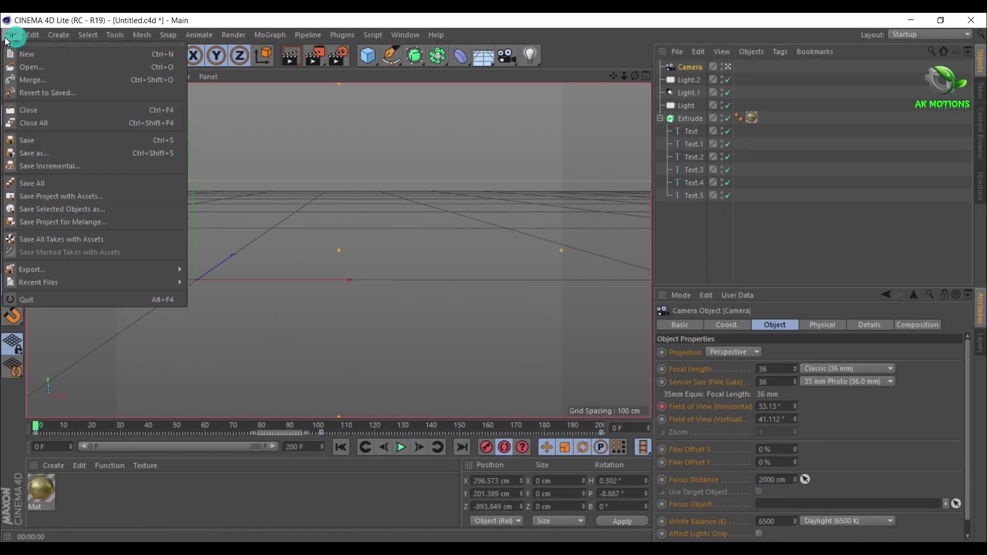
left_click(25, 137)
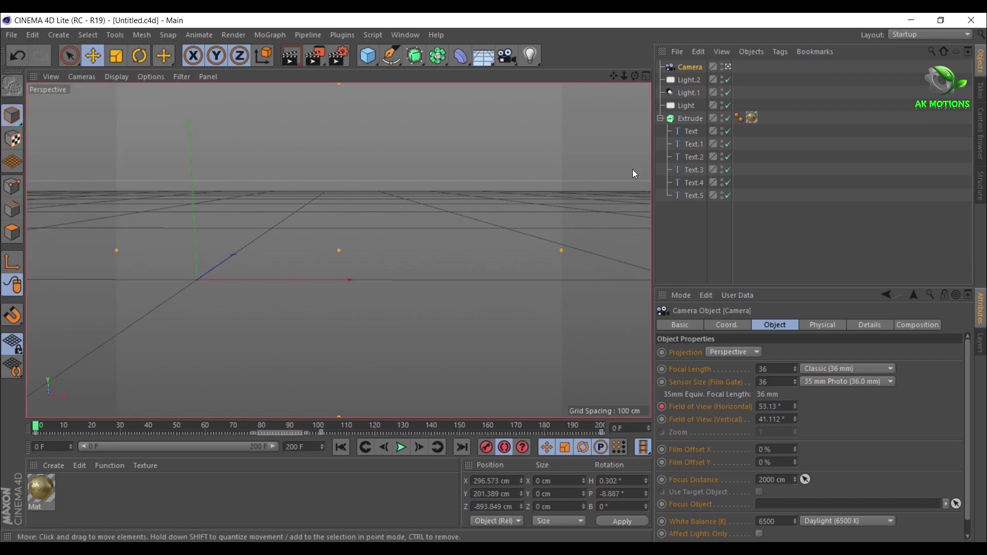
left_click(905, 20)
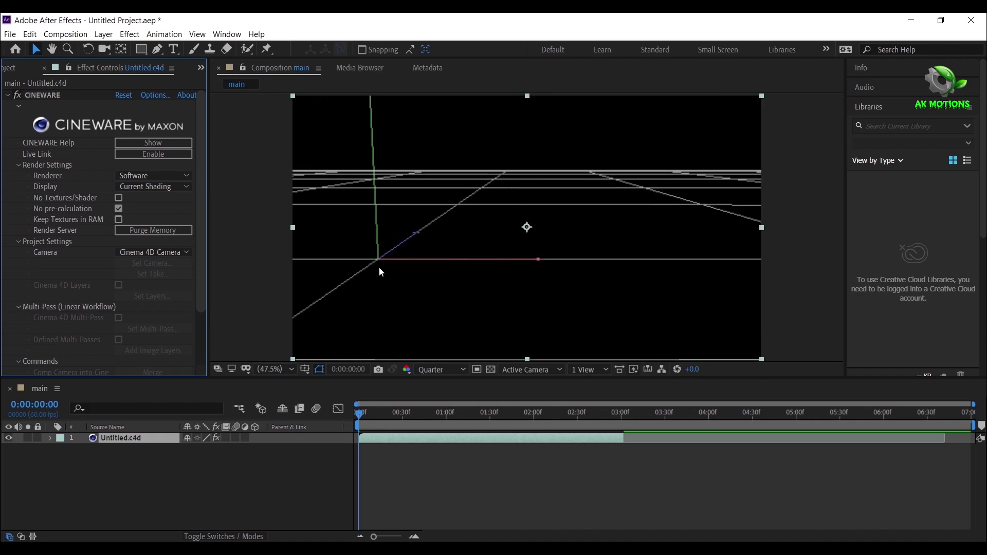
Step: Set the Cineware renderer to Standard (Final) and check frames up to 0:00:03:28
left_click(178, 175)
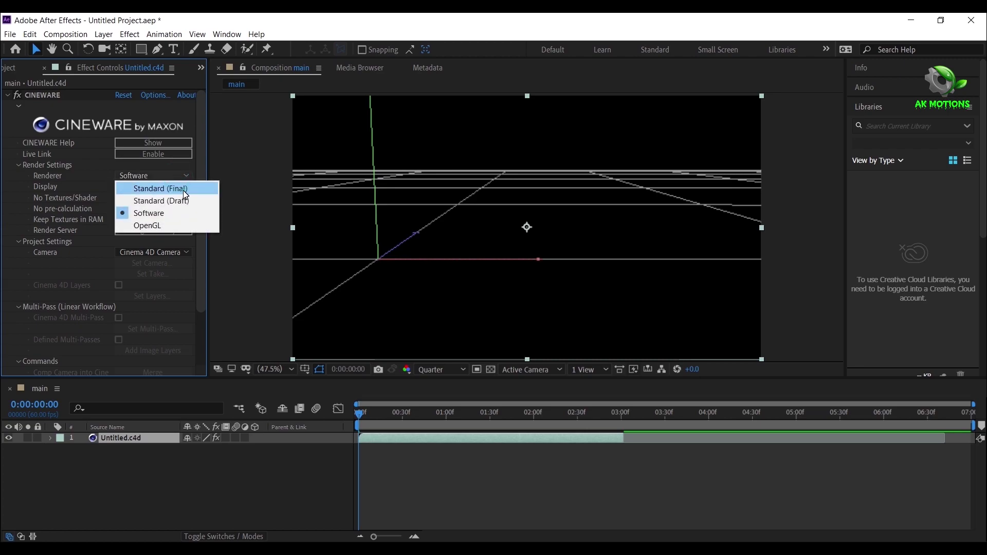
left_click(154, 188)
left_click(413, 419)
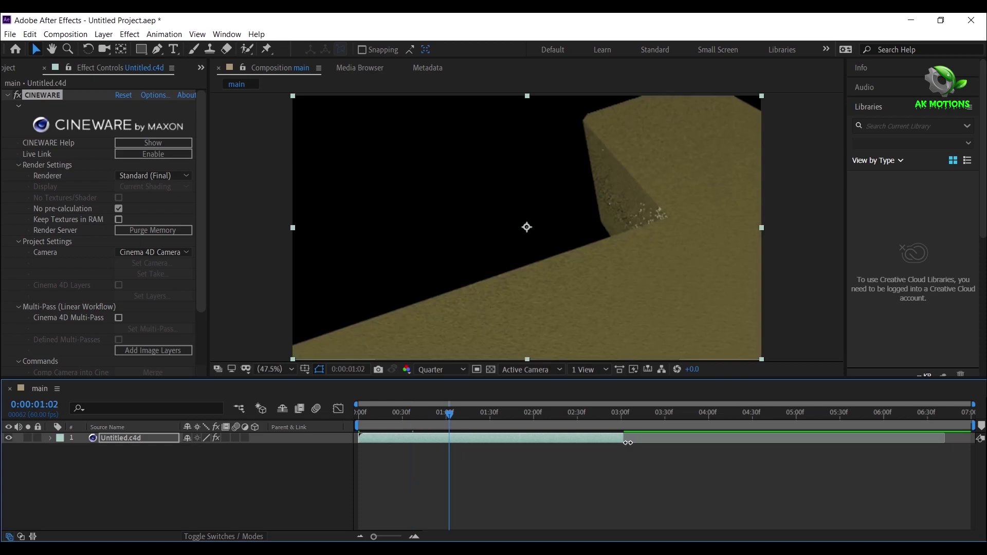
left_click(628, 440)
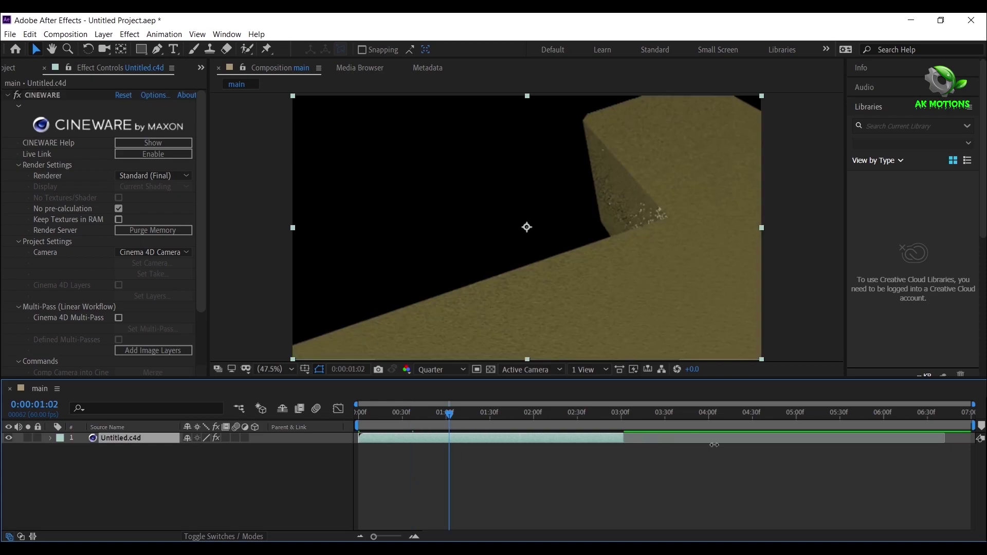
left_click(542, 414)
left_click(639, 420)
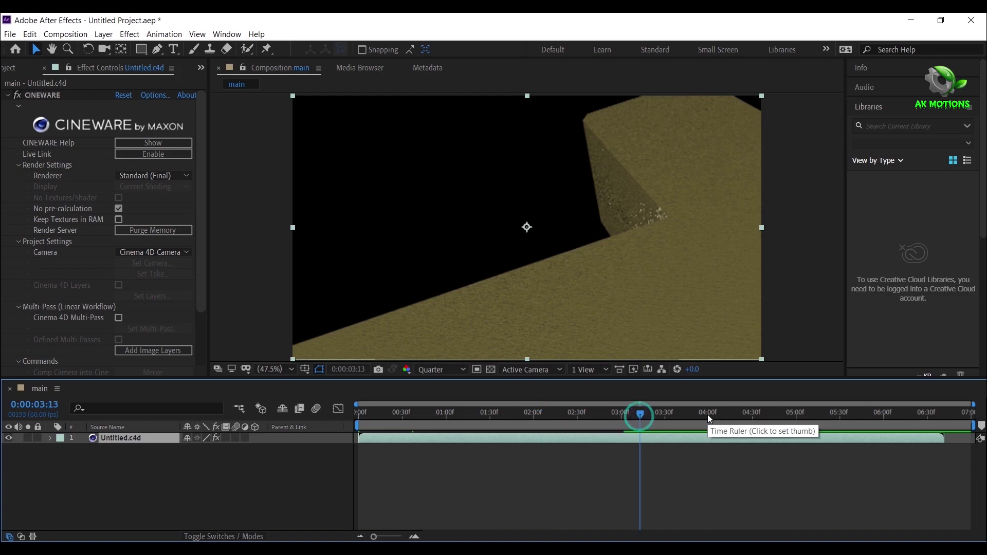
left_click(663, 418)
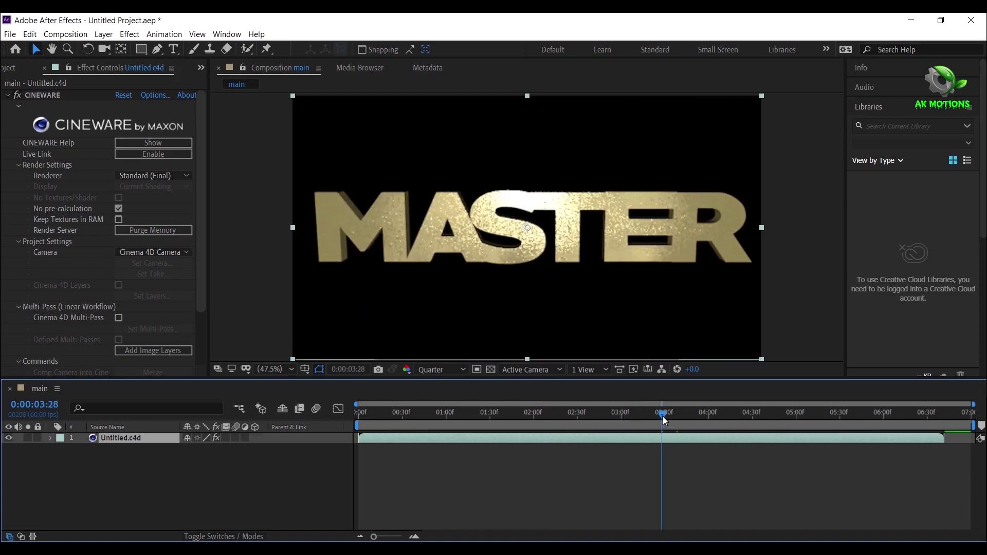
Step: Add a black solid named bg below the Untitled.c4d layer and enable motion blur on Untitled.c4d
right_click(276, 474)
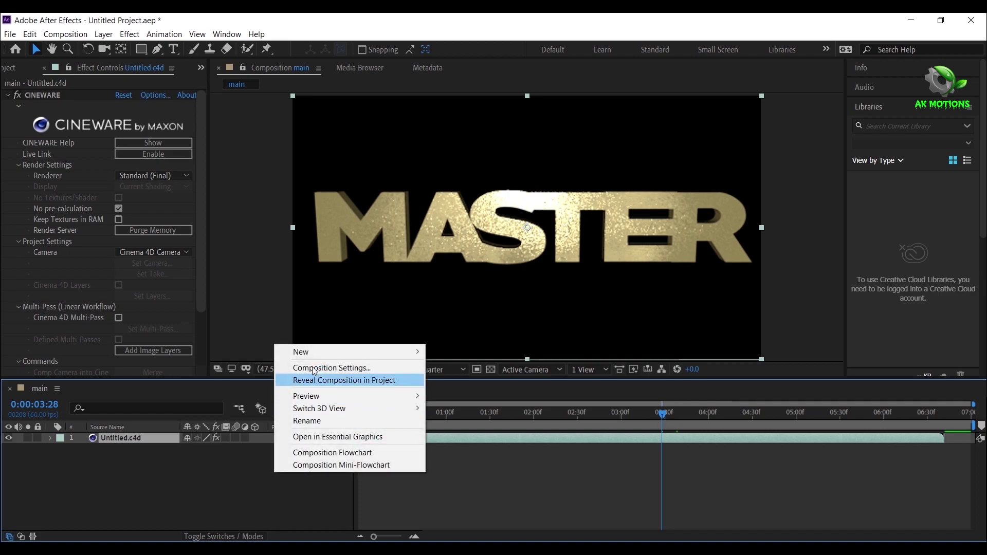
mouse_move(305, 351)
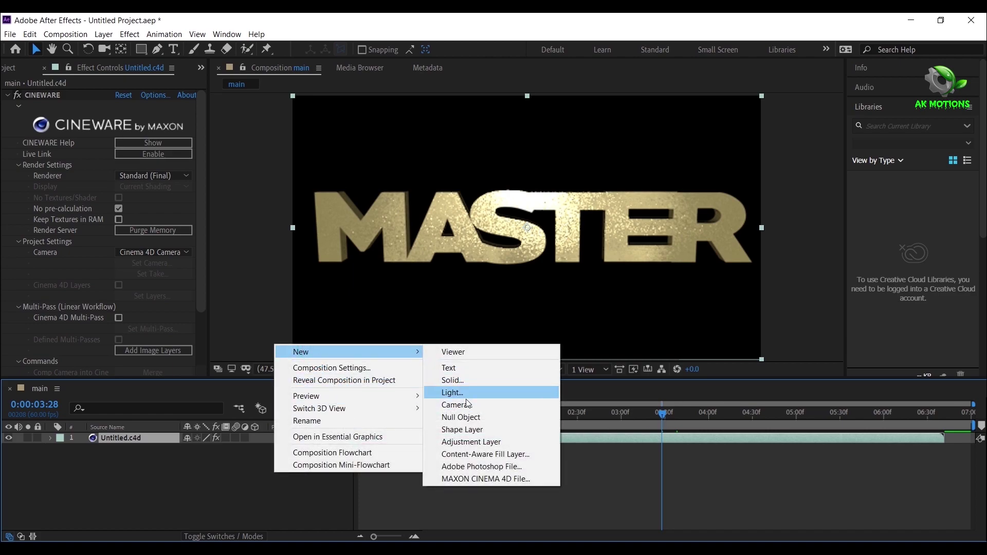
left_click(468, 381)
type("bg")
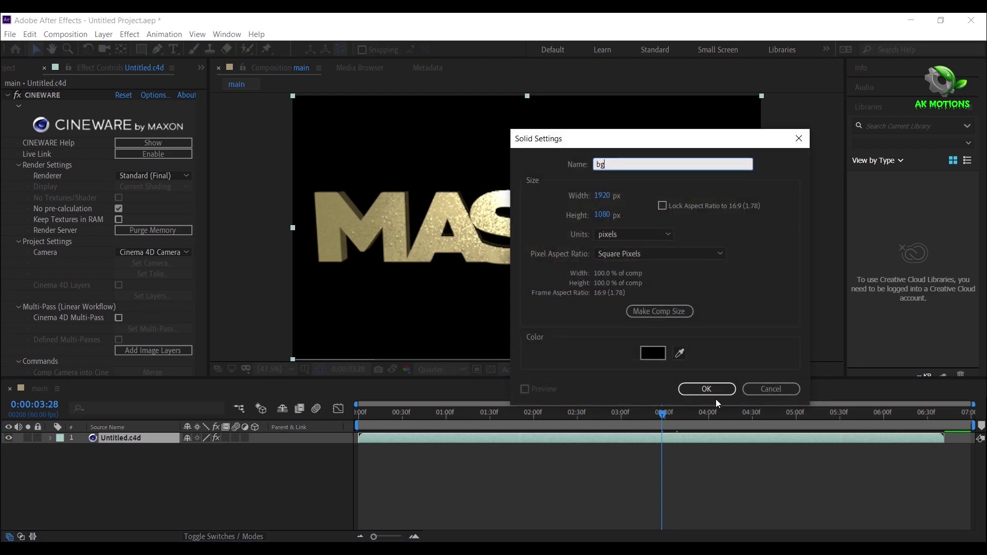
left_click(709, 389)
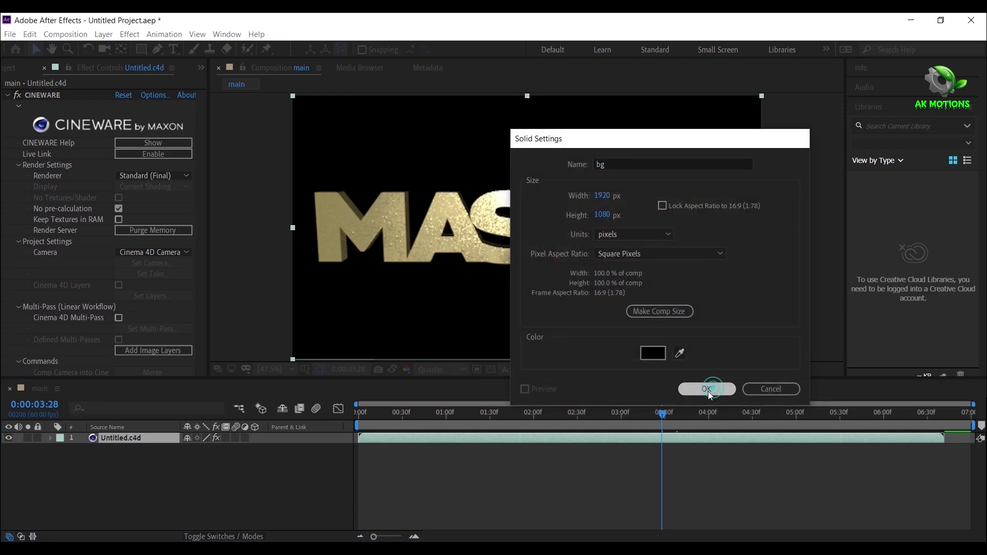
left_click_drag(116, 437, 124, 472)
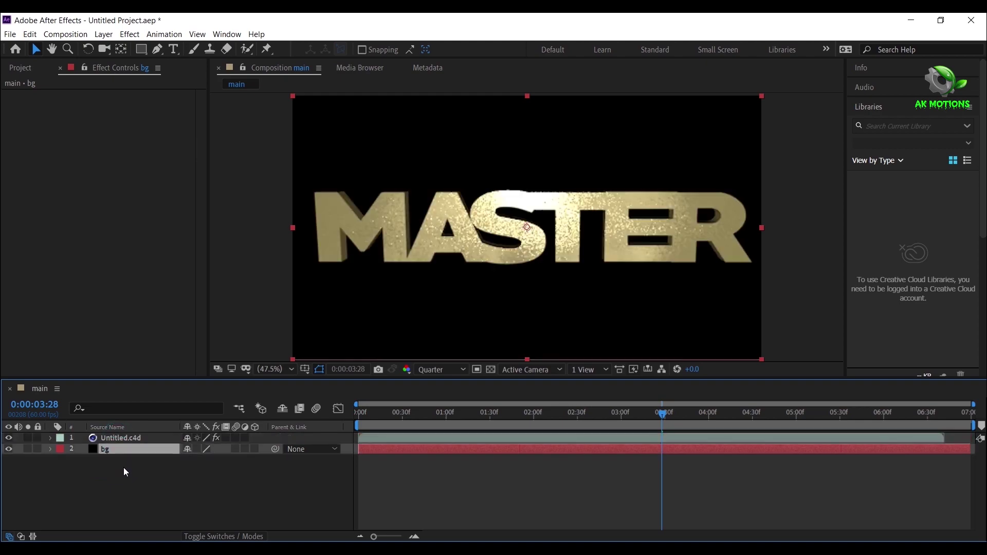
left_click(137, 437)
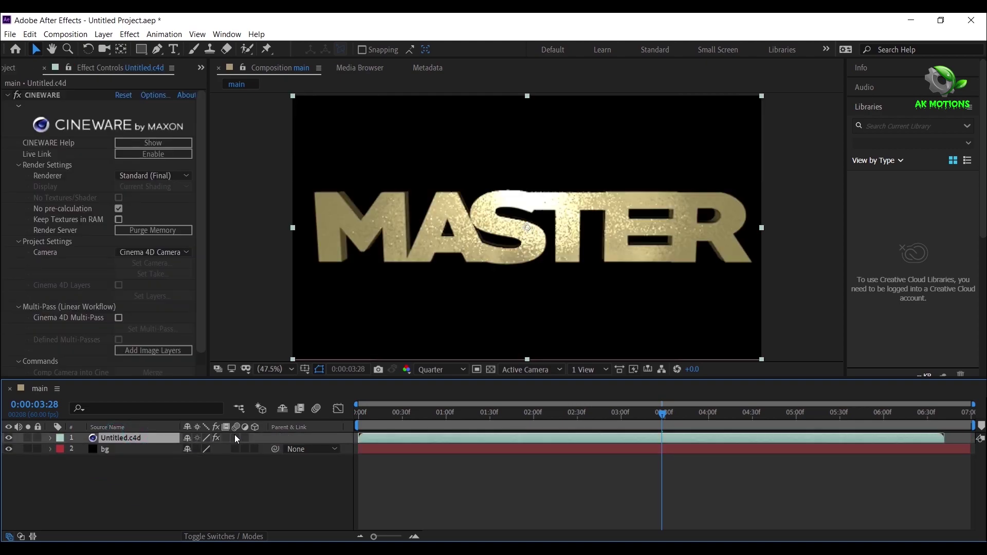
left_click(235, 438)
Step: Apply Gradient Ramp to the bg layer and set its End Color to black
left_click(136, 450)
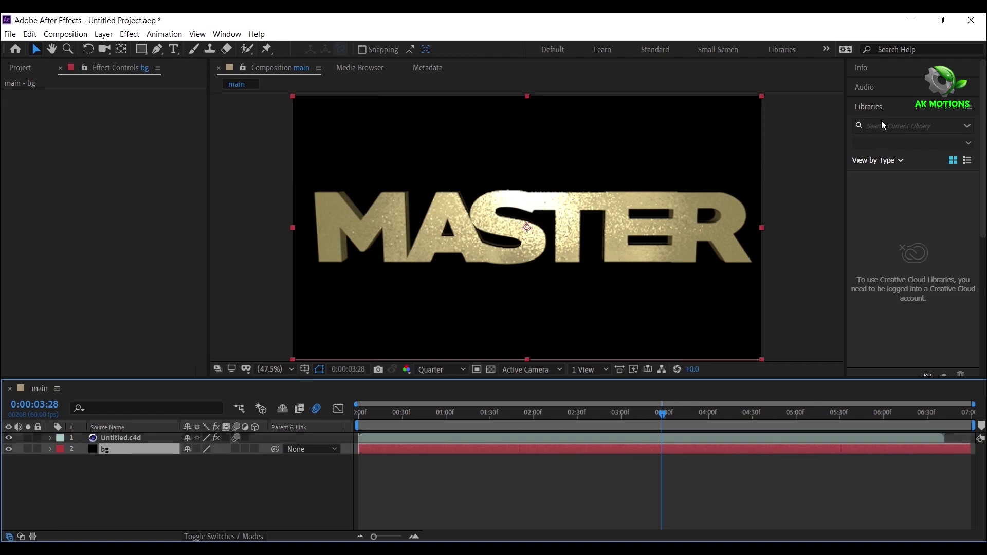
left_click(882, 107)
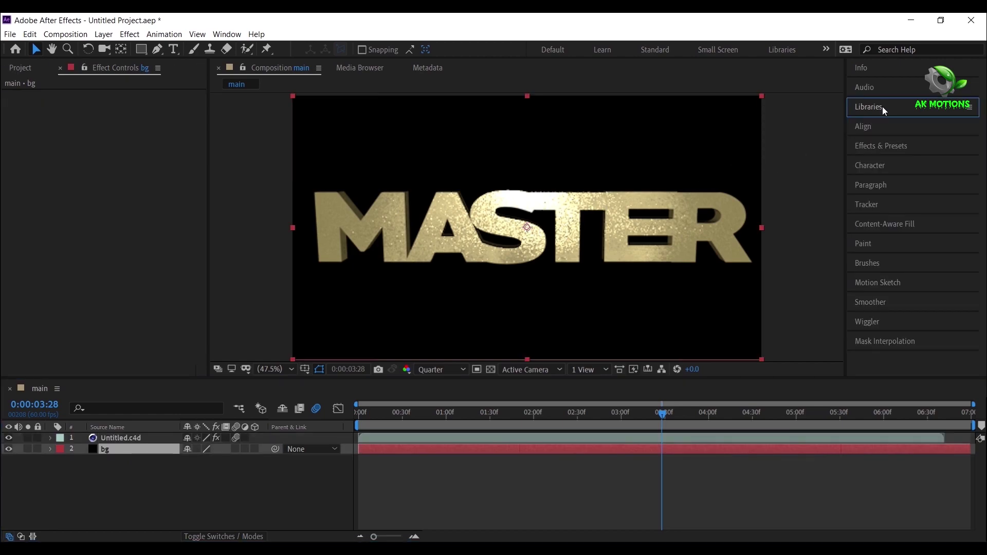
left_click(889, 145)
left_click(886, 162)
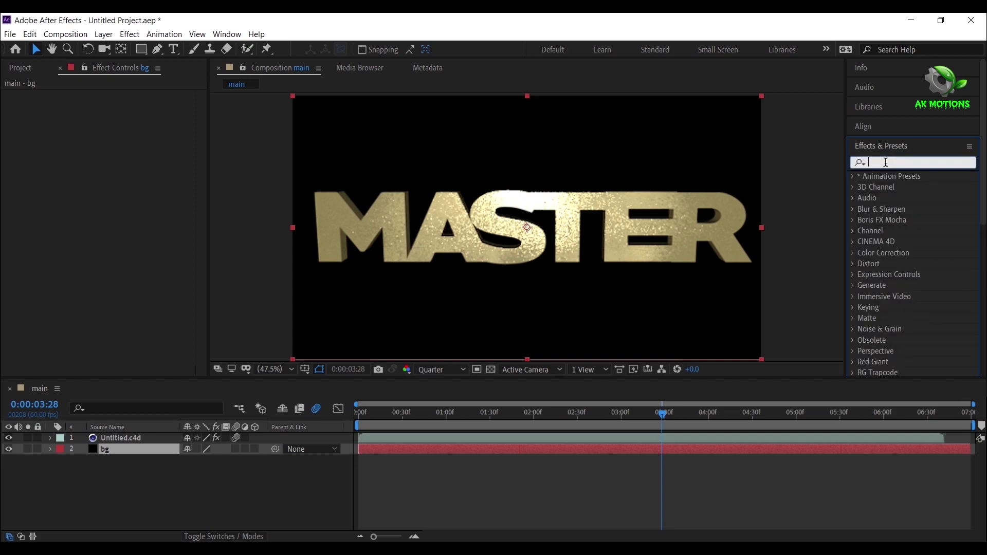
type("grad")
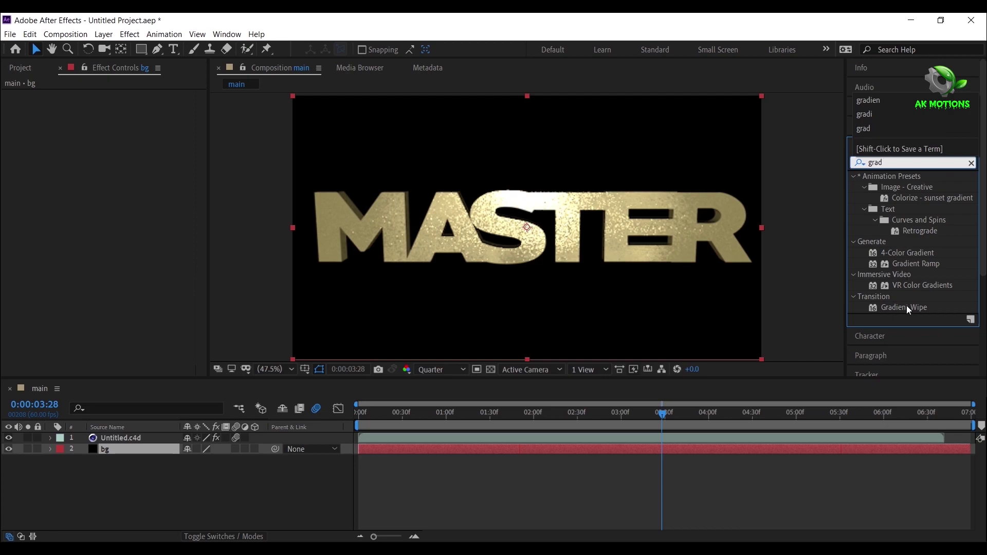
double_click(915, 263)
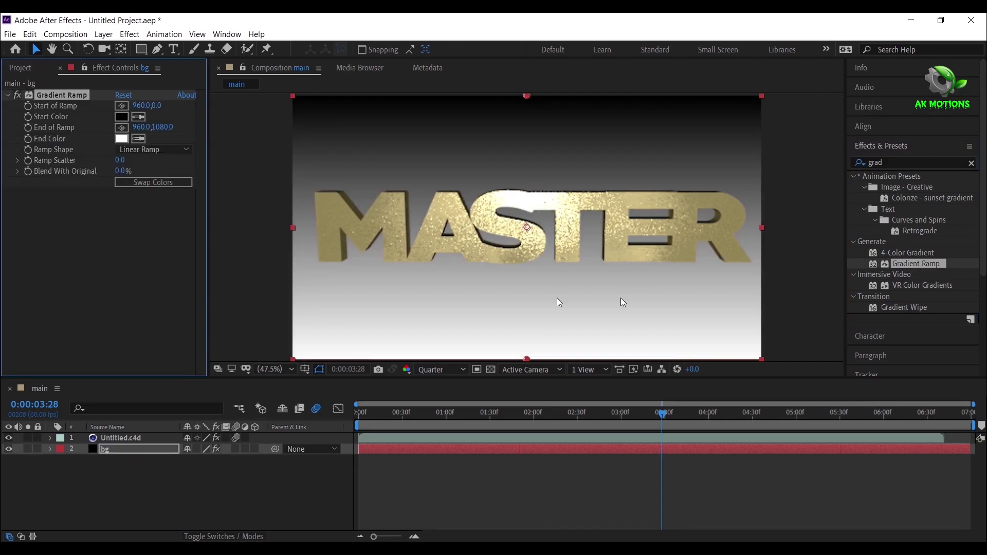
left_click(122, 139)
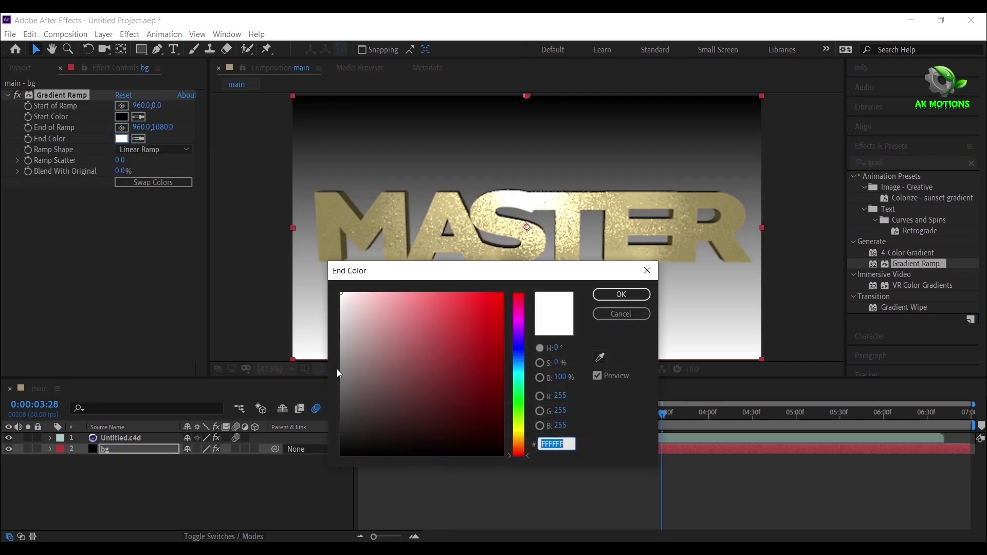
left_click_drag(409, 397, 240, 511)
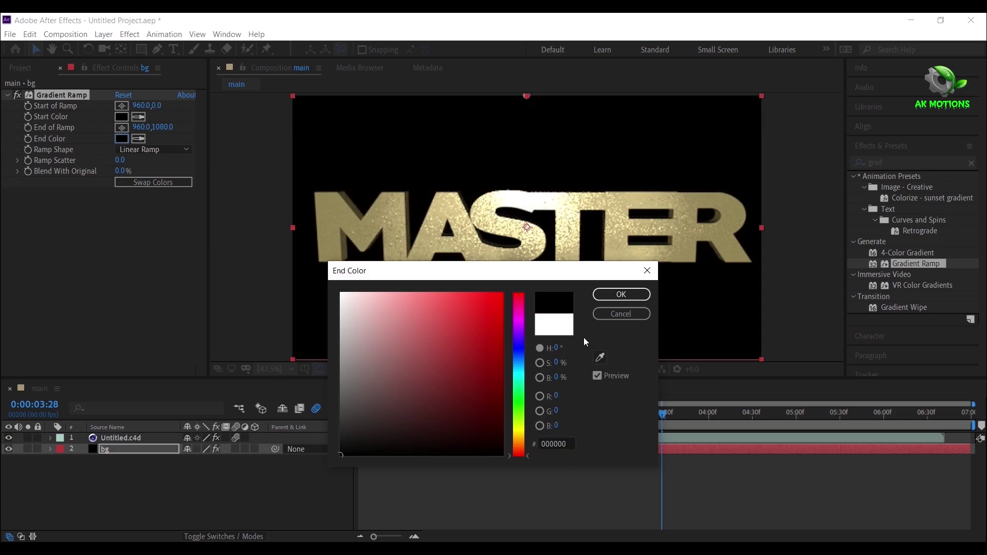
left_click(608, 294)
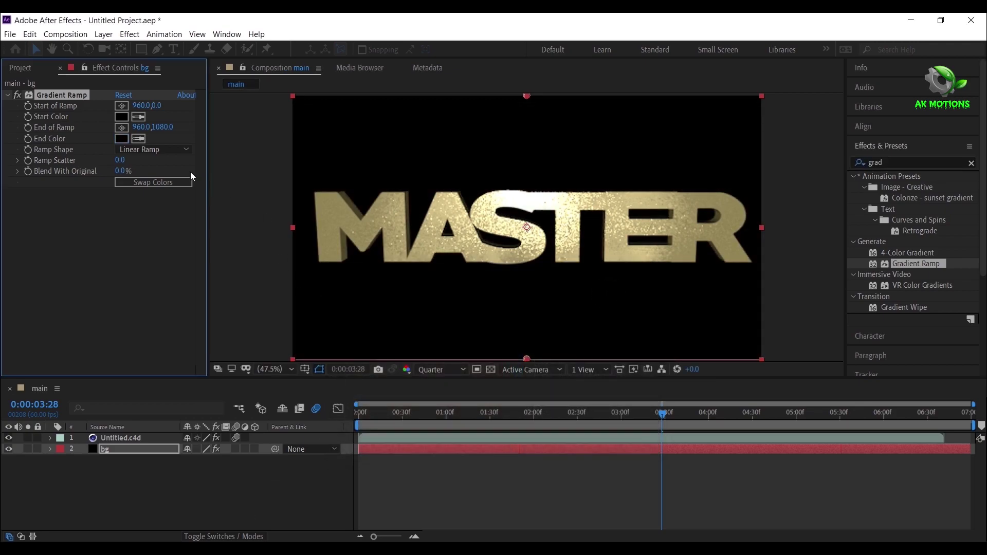
left_click(152, 150)
Step: Make the ramp radial, lower its start point, and set Start Color to dark brown 402B25
left_click(152, 175)
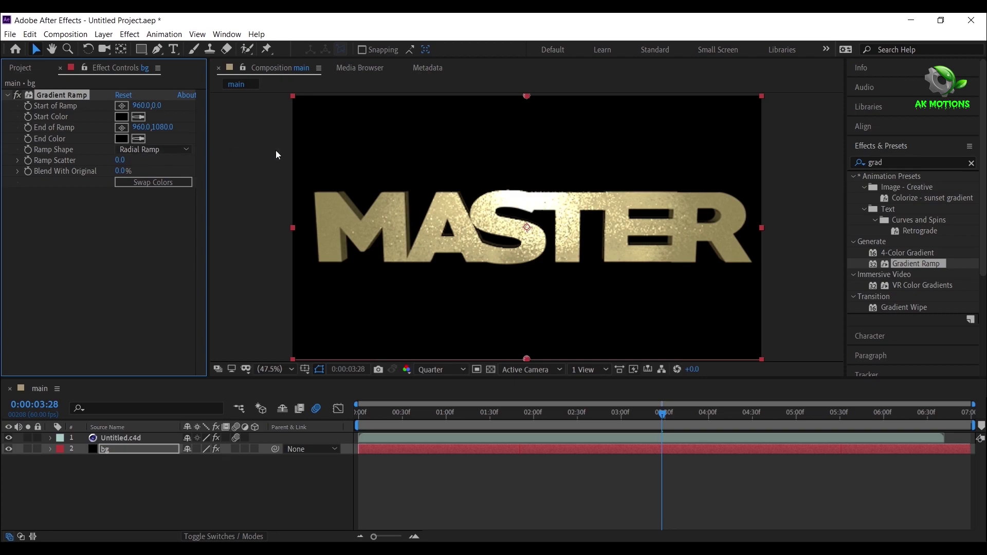
left_click_drag(527, 97, 528, 119)
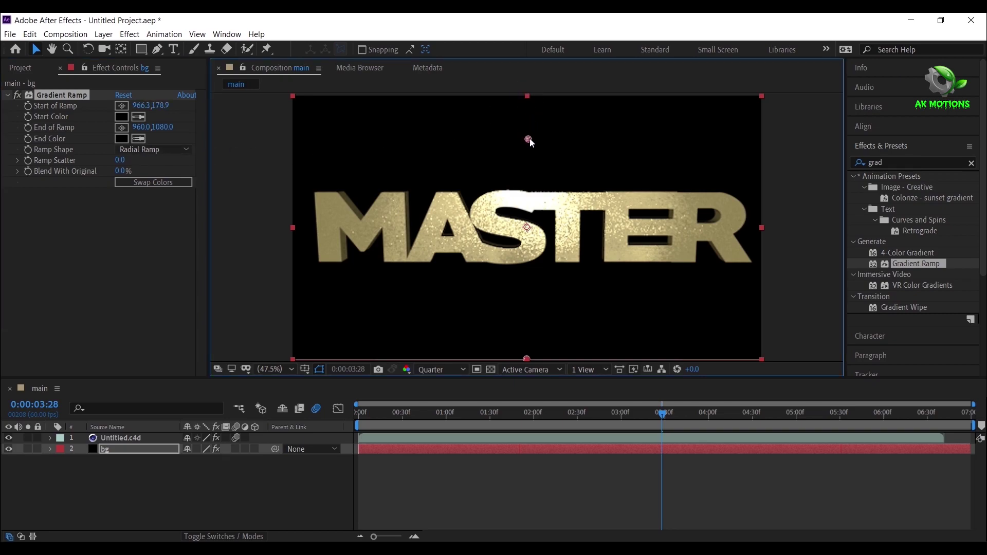
left_click(128, 118)
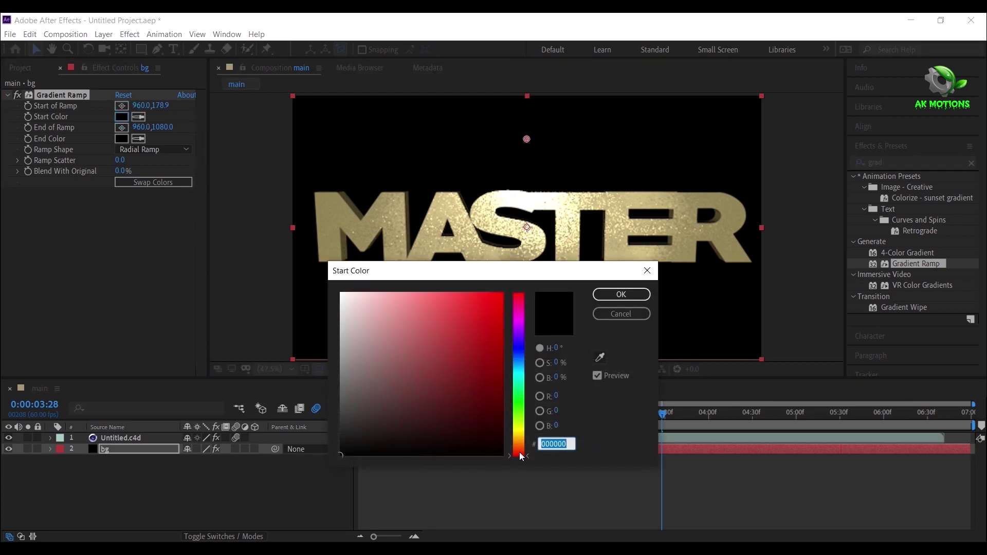
left_click(519, 450)
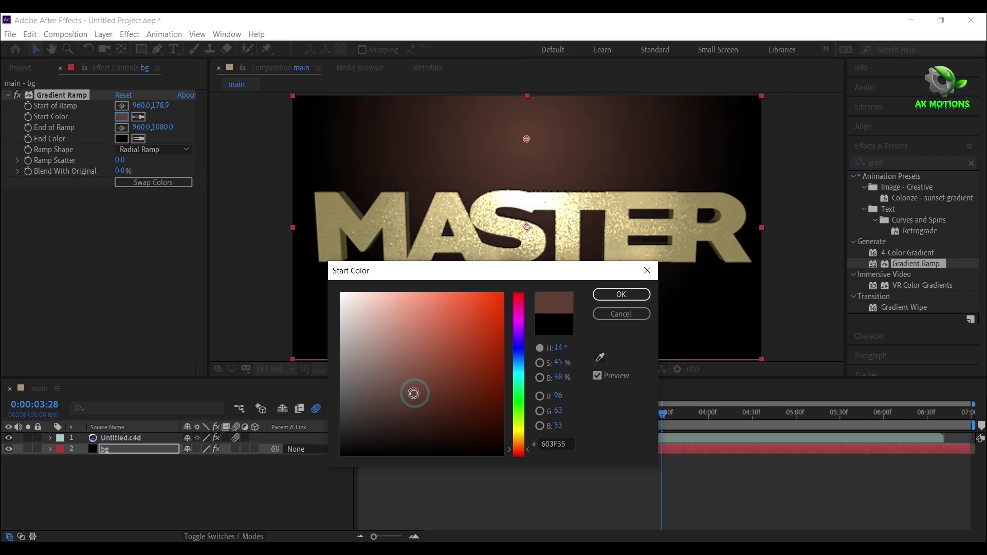
left_click_drag(411, 386, 407, 415)
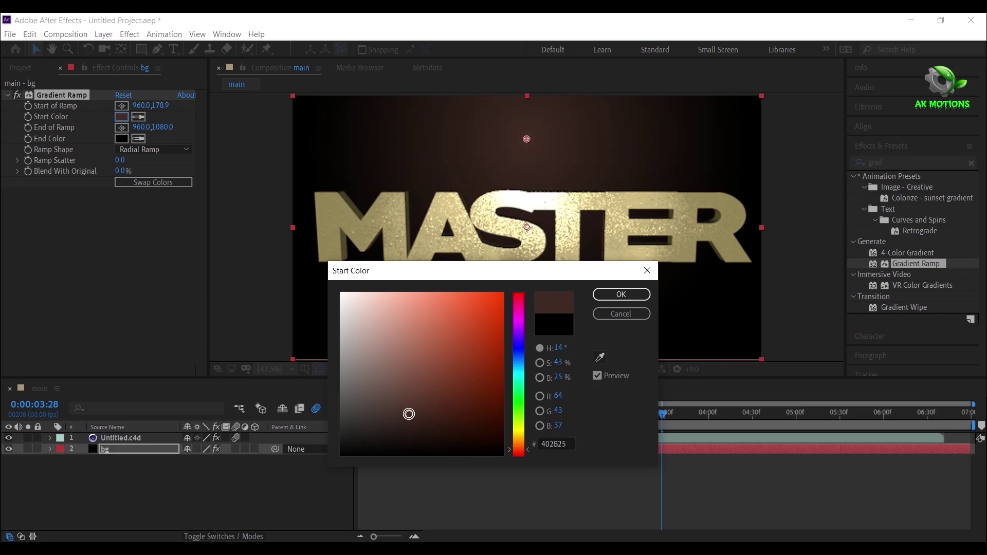
left_click(621, 294)
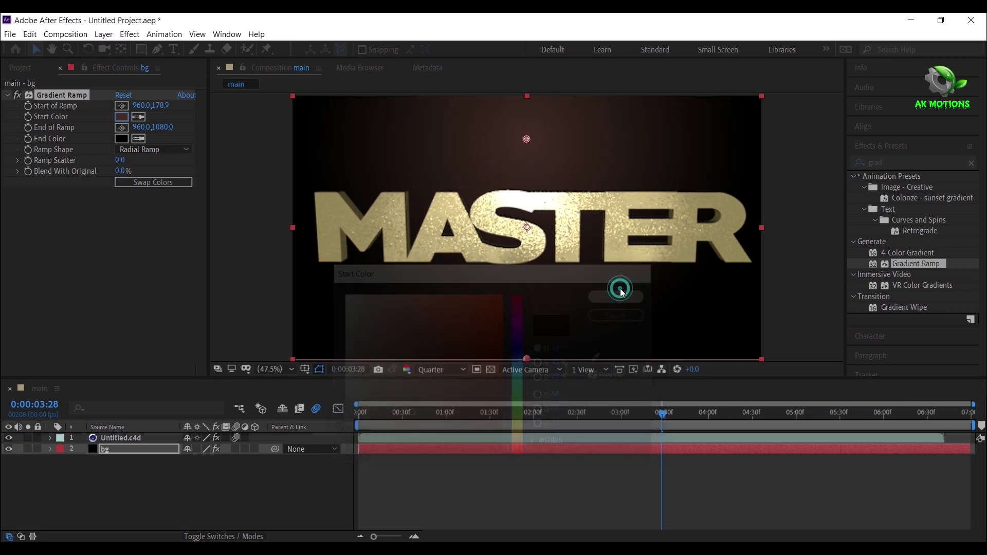
Step: At the first frame, set Blend With Original to 70%
left_click_drag(412, 410, 268, 429)
left_click(128, 170)
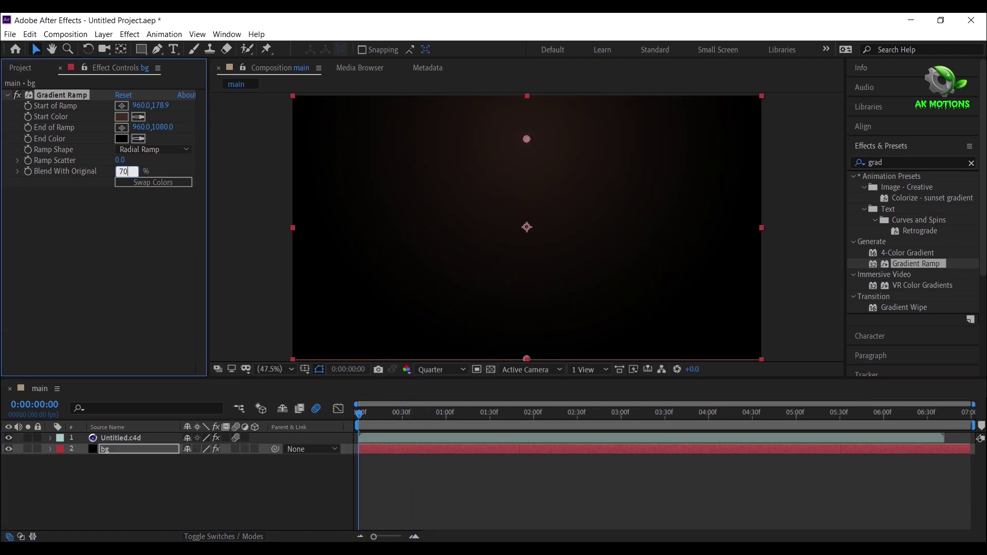
type("70")
key("Return")
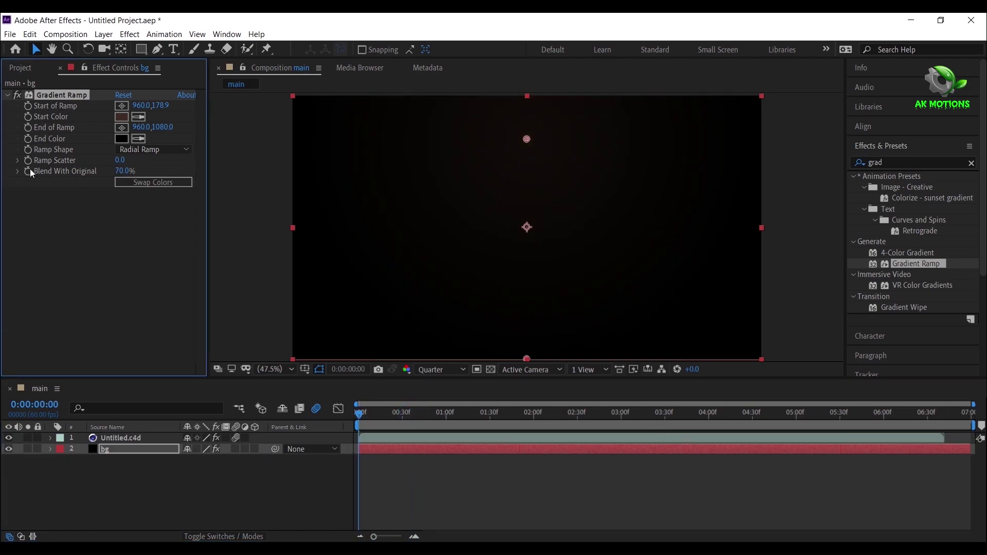
Step: At 1 second, edit Blend With Original toward 50%, keeping preview resolution at Quarter
left_click(446, 423)
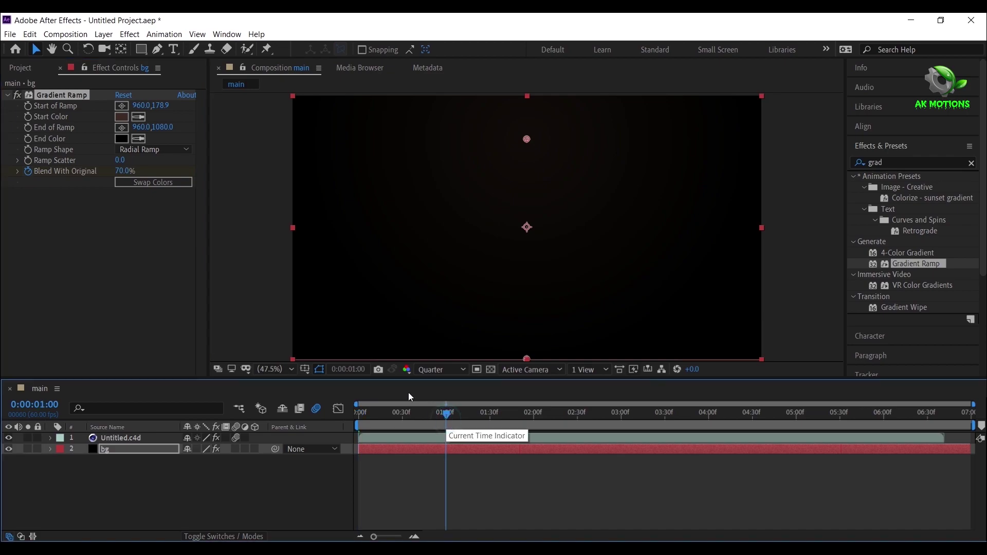
left_click(125, 170)
left_click(435, 367)
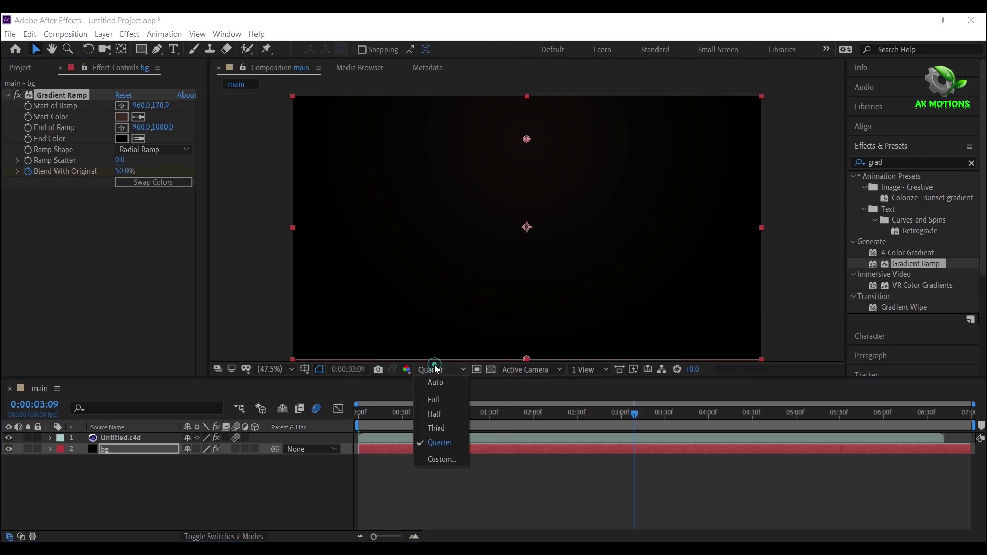
left_click(457, 442)
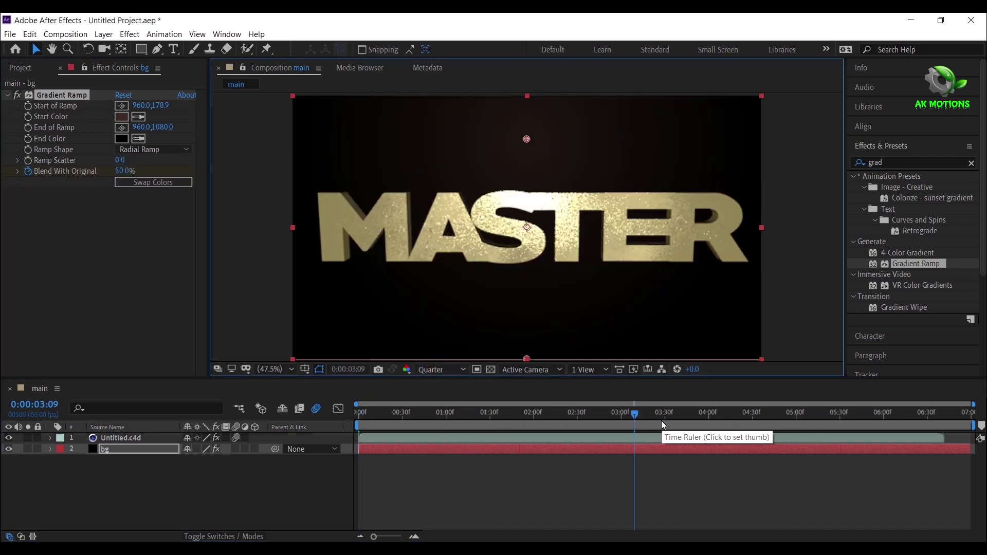
Step: Return to the first frame, deselect bg, and play a preview of the MASTER animation
left_click(719, 414)
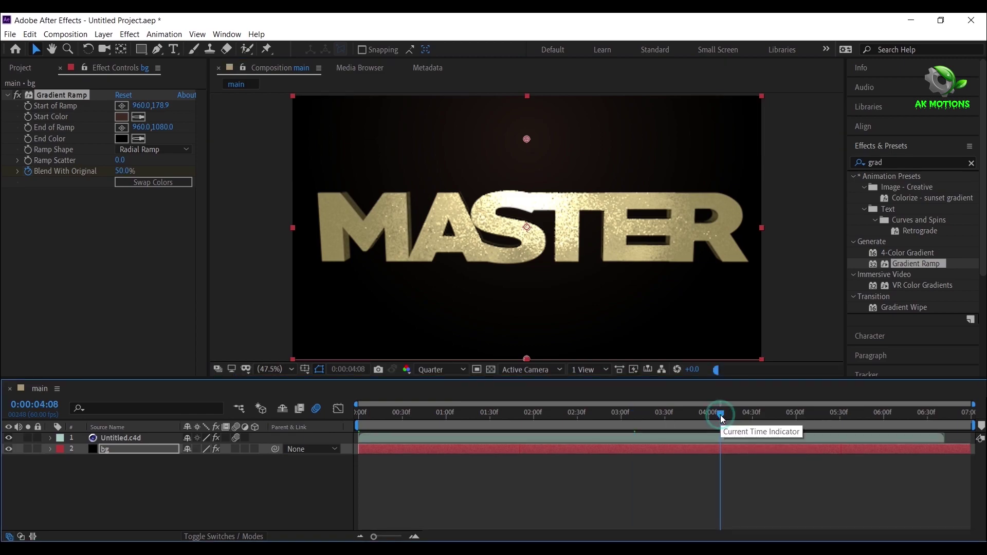
left_click_drag(720, 414, 52, 437)
left_click(190, 489)
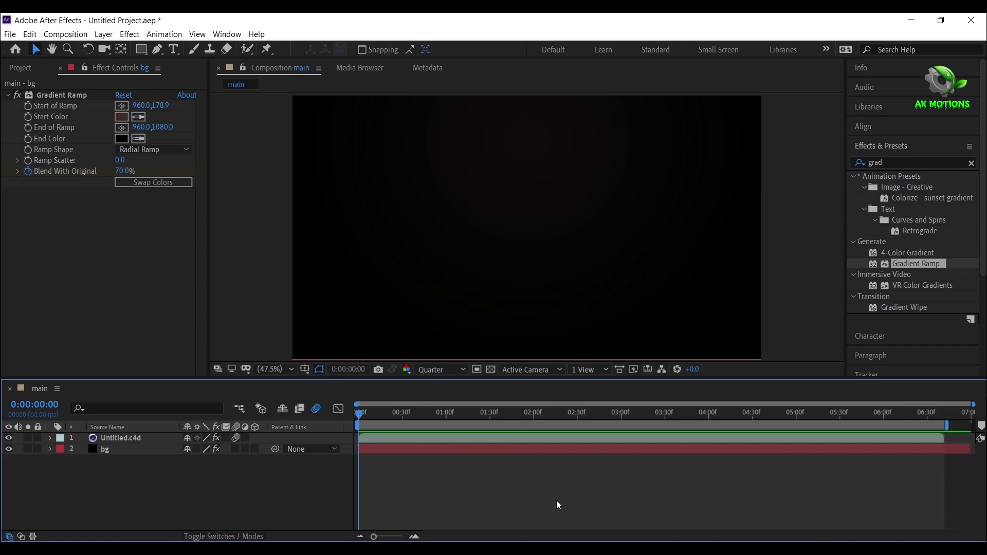
key("space")
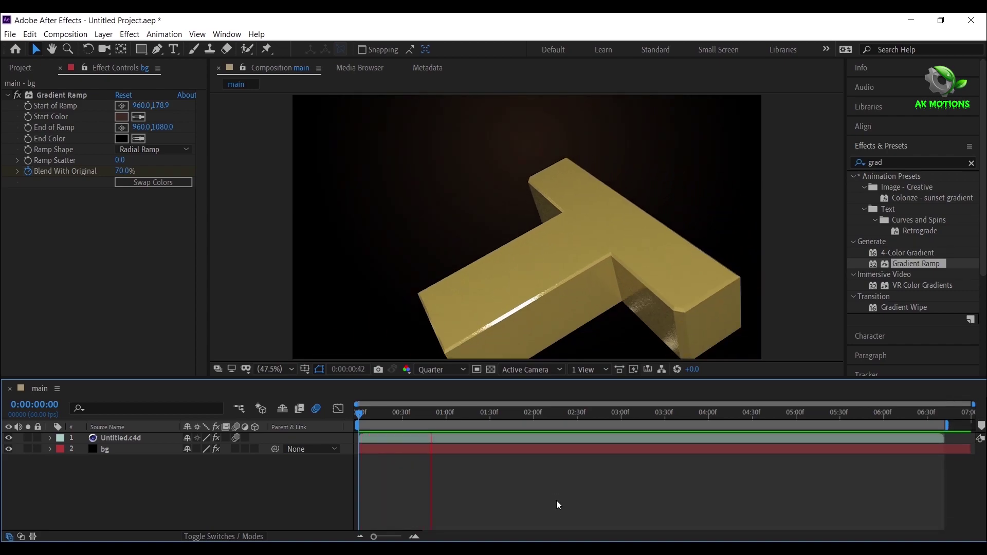